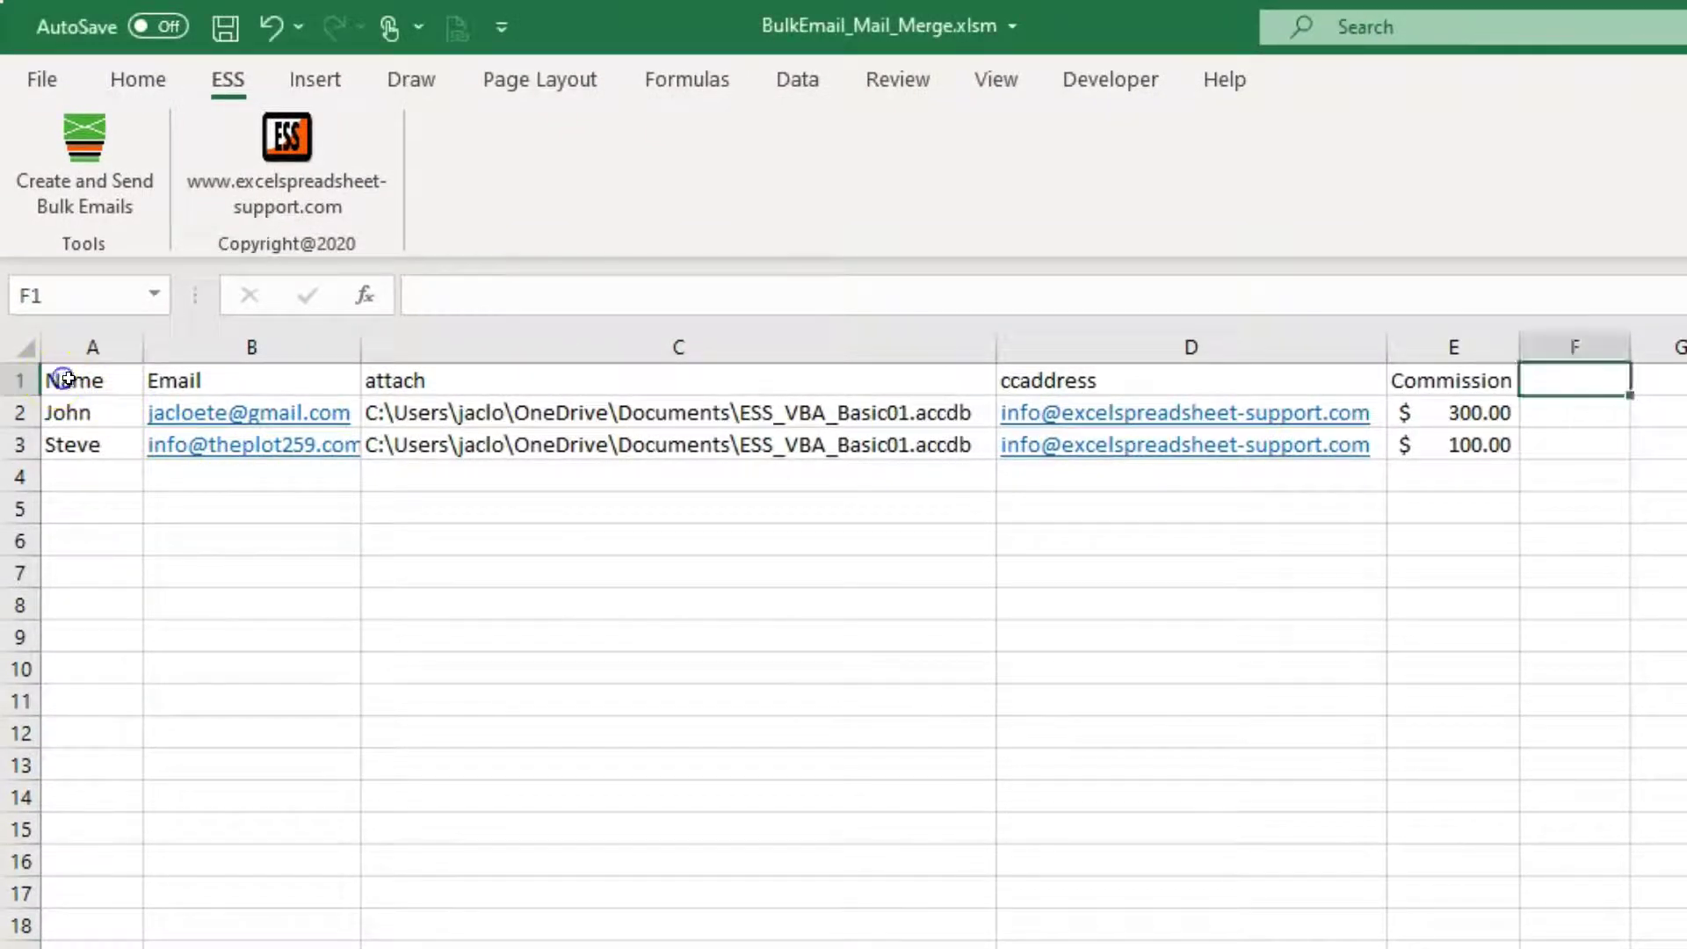
Preview the bulk email mail merge form and its mergeable fields, then close it.
left_click_drag(59, 383, 1534, 384)
left_click(1533, 381)
left_click_drag(64, 411, 82, 470)
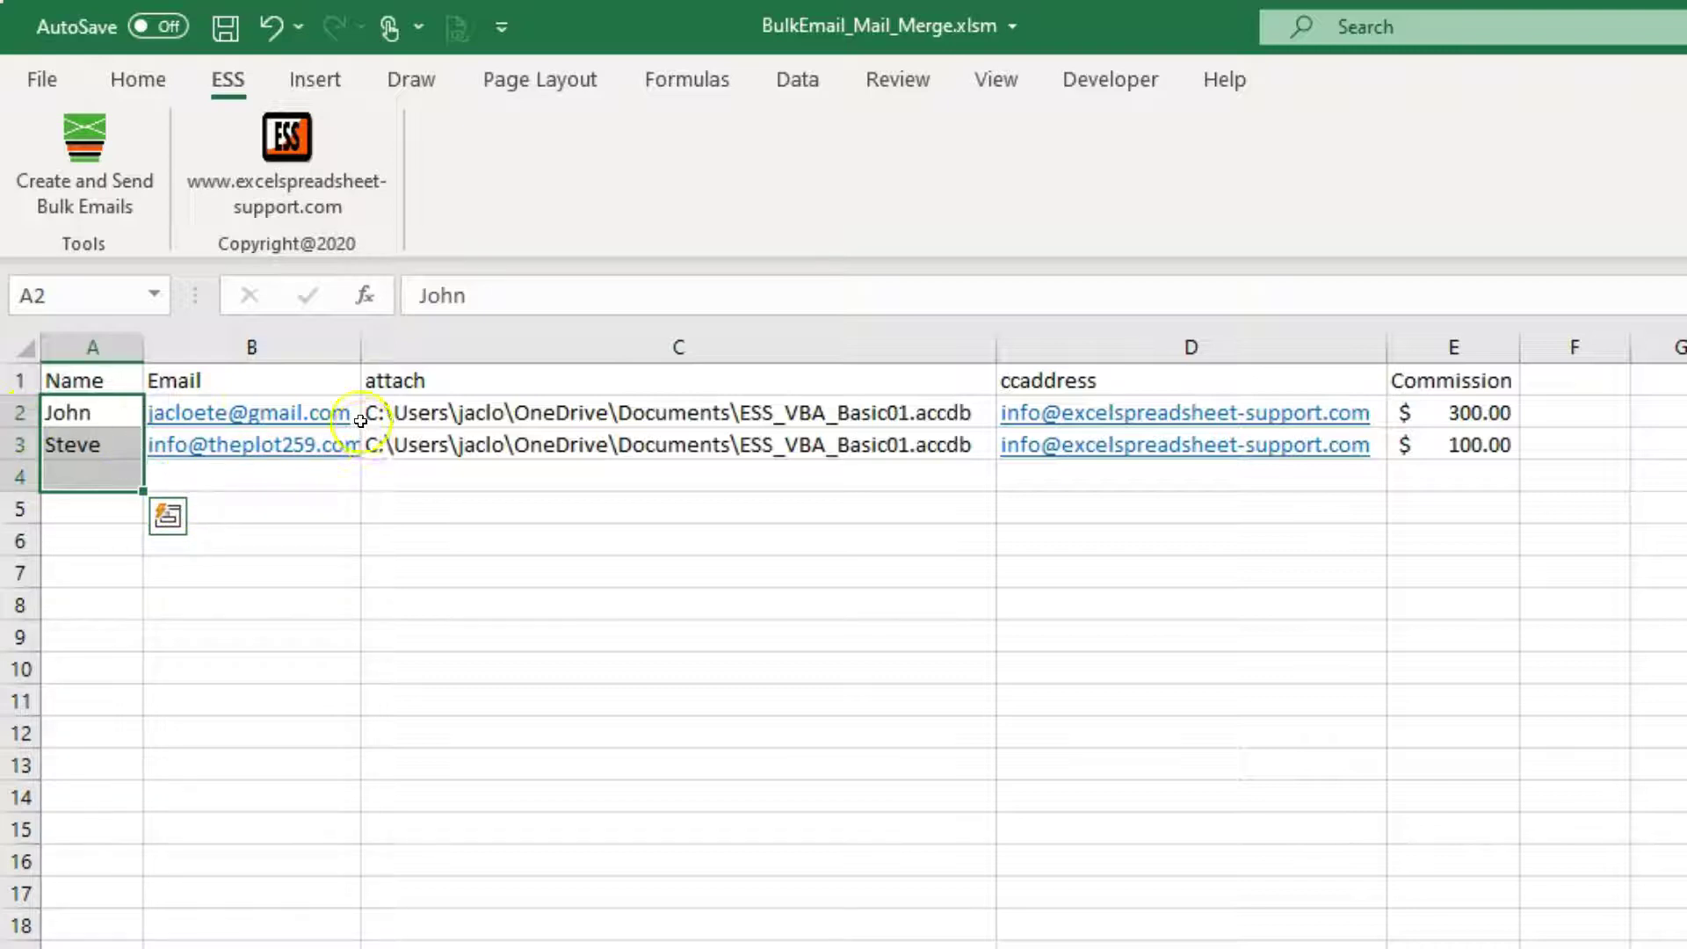
left_click(128, 202)
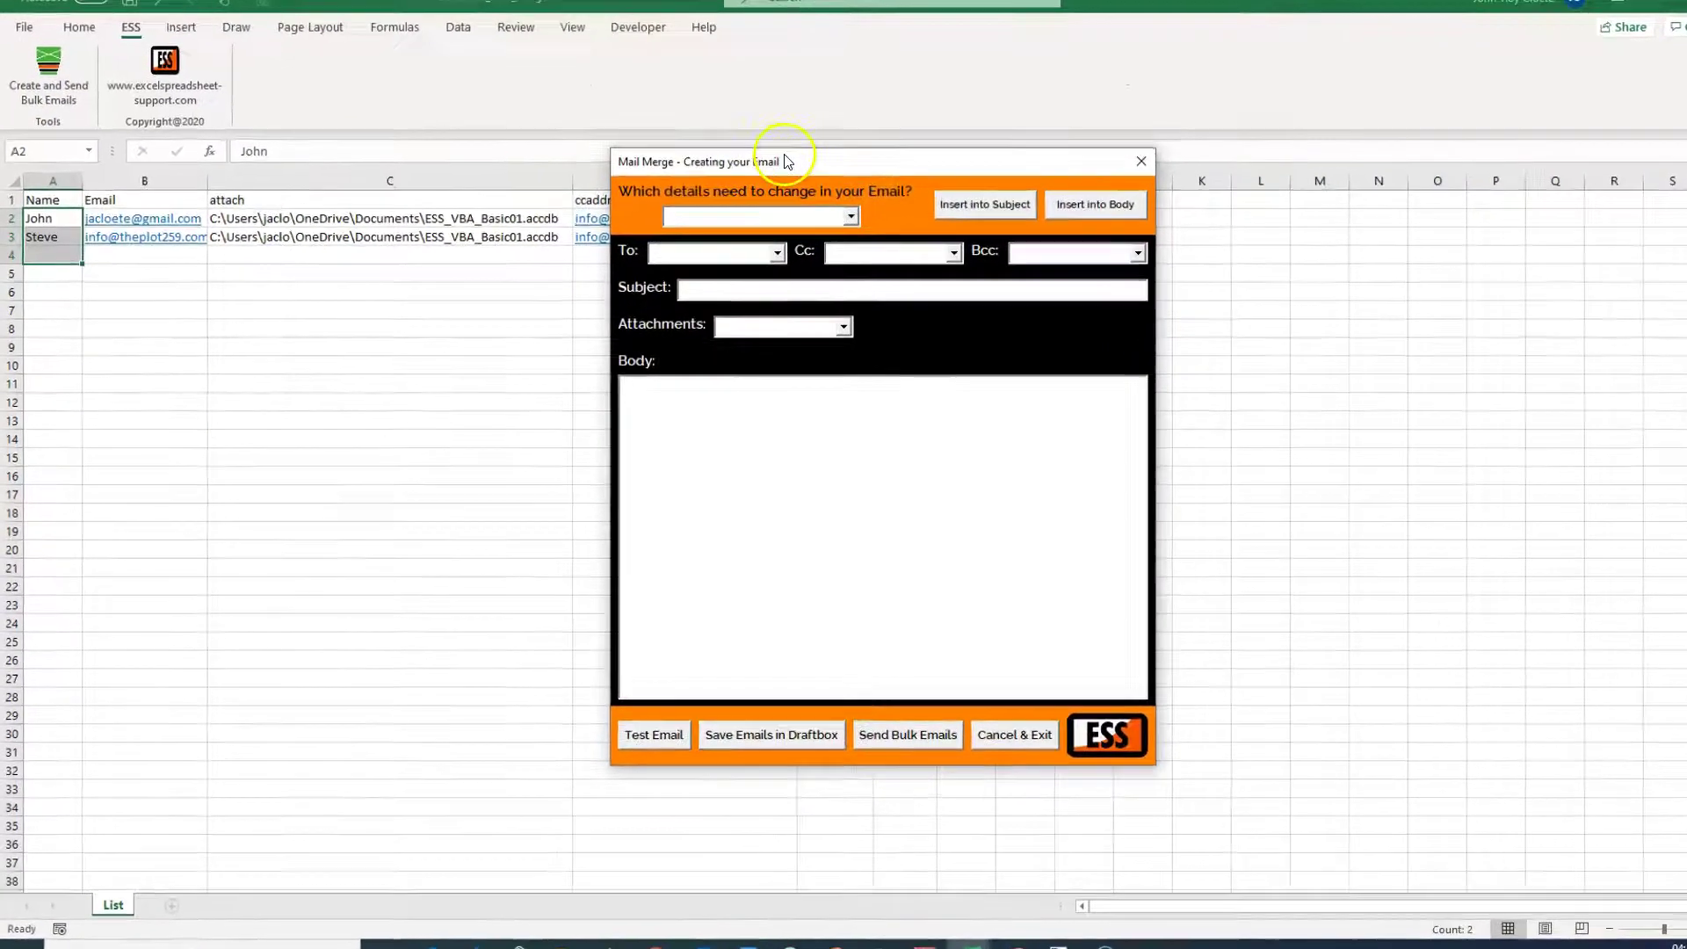
left_click_drag(755, 172, 1126, 216)
left_click_drag(1273, 192, 1280, 195)
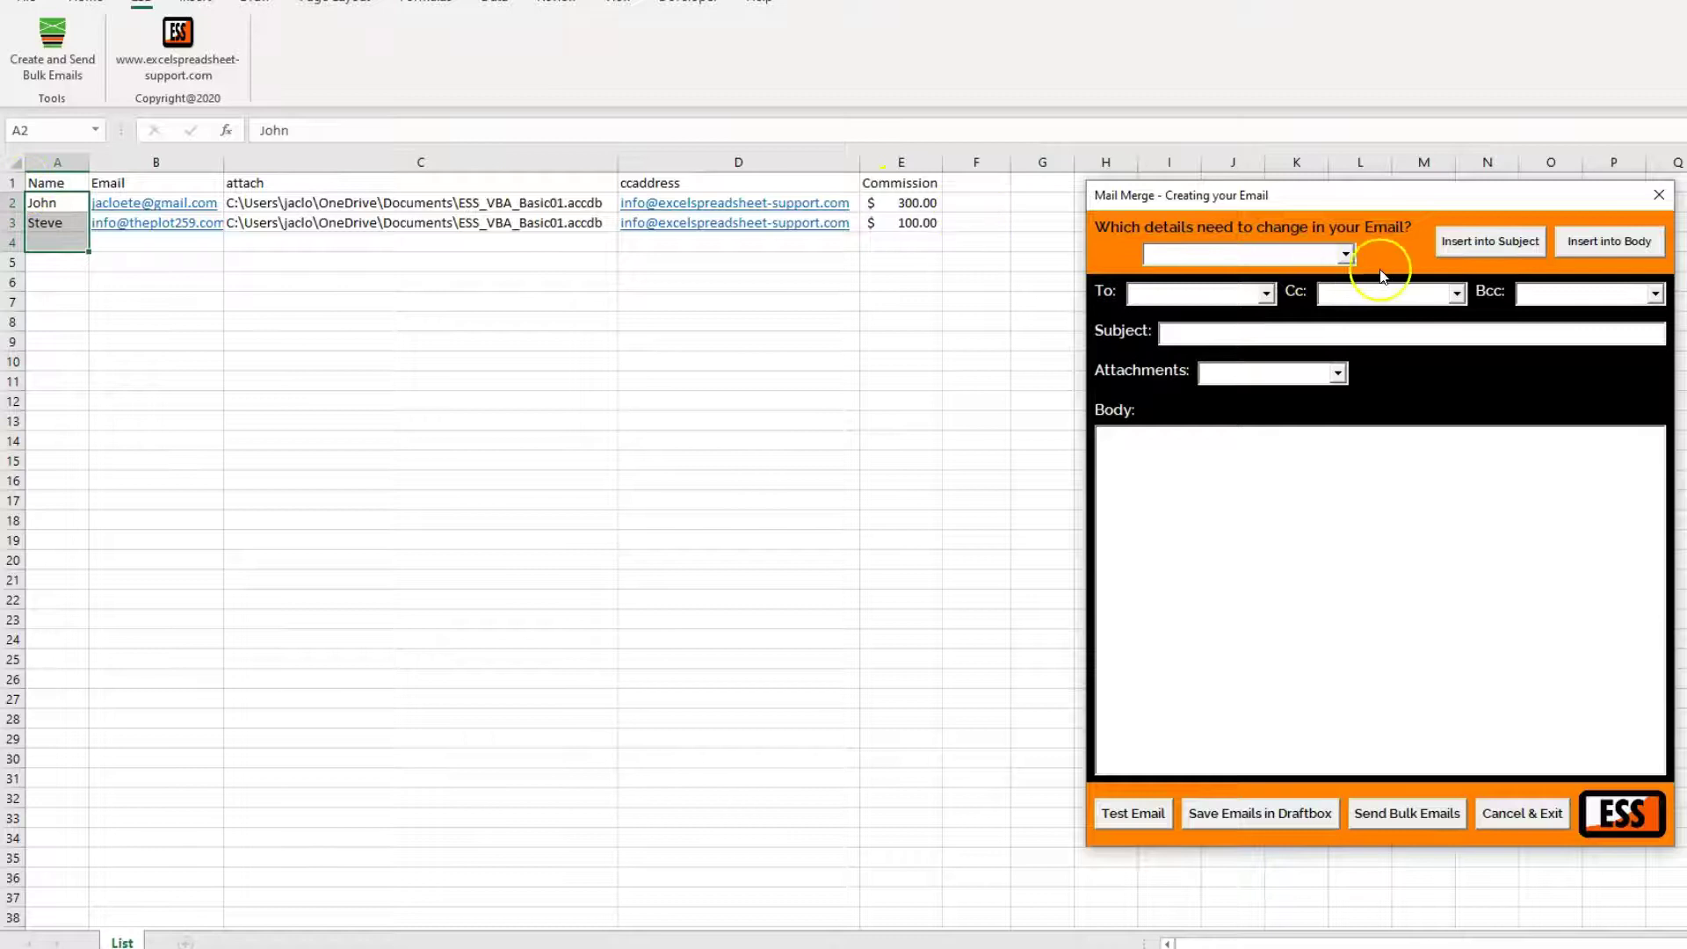
left_click(1346, 255)
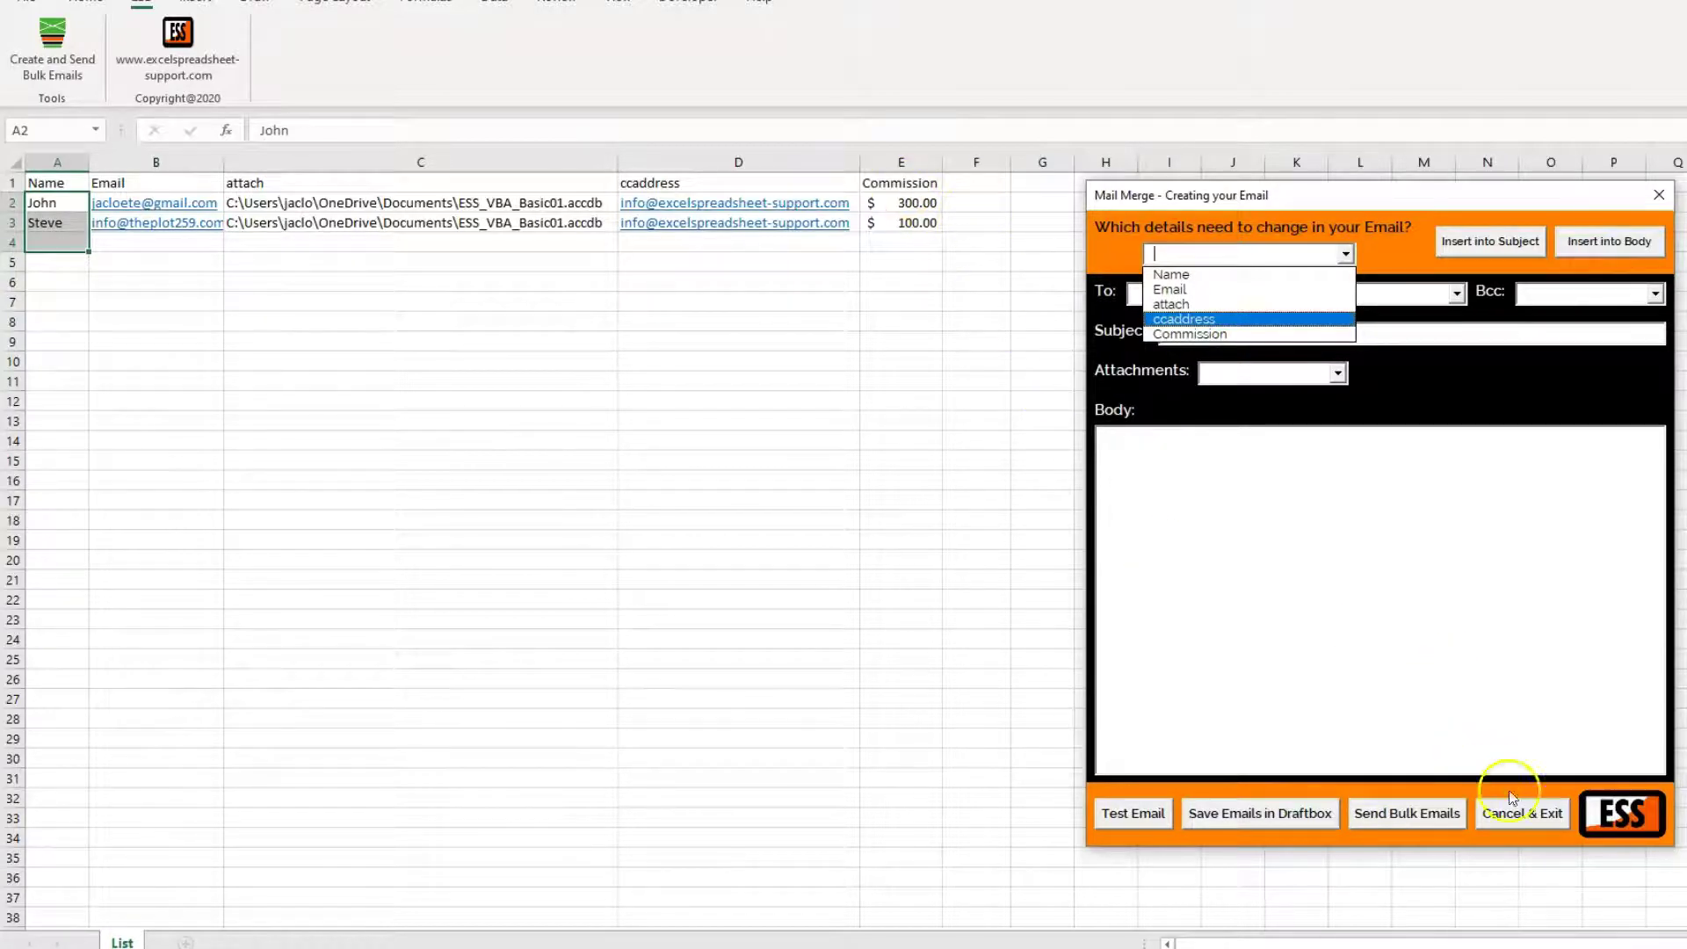
left_click(1523, 813)
Add a 'Pay Out date' column in F with 18 jul 2020 and 25 jul 2020.
left_click(978, 190)
type("Pay Ou")
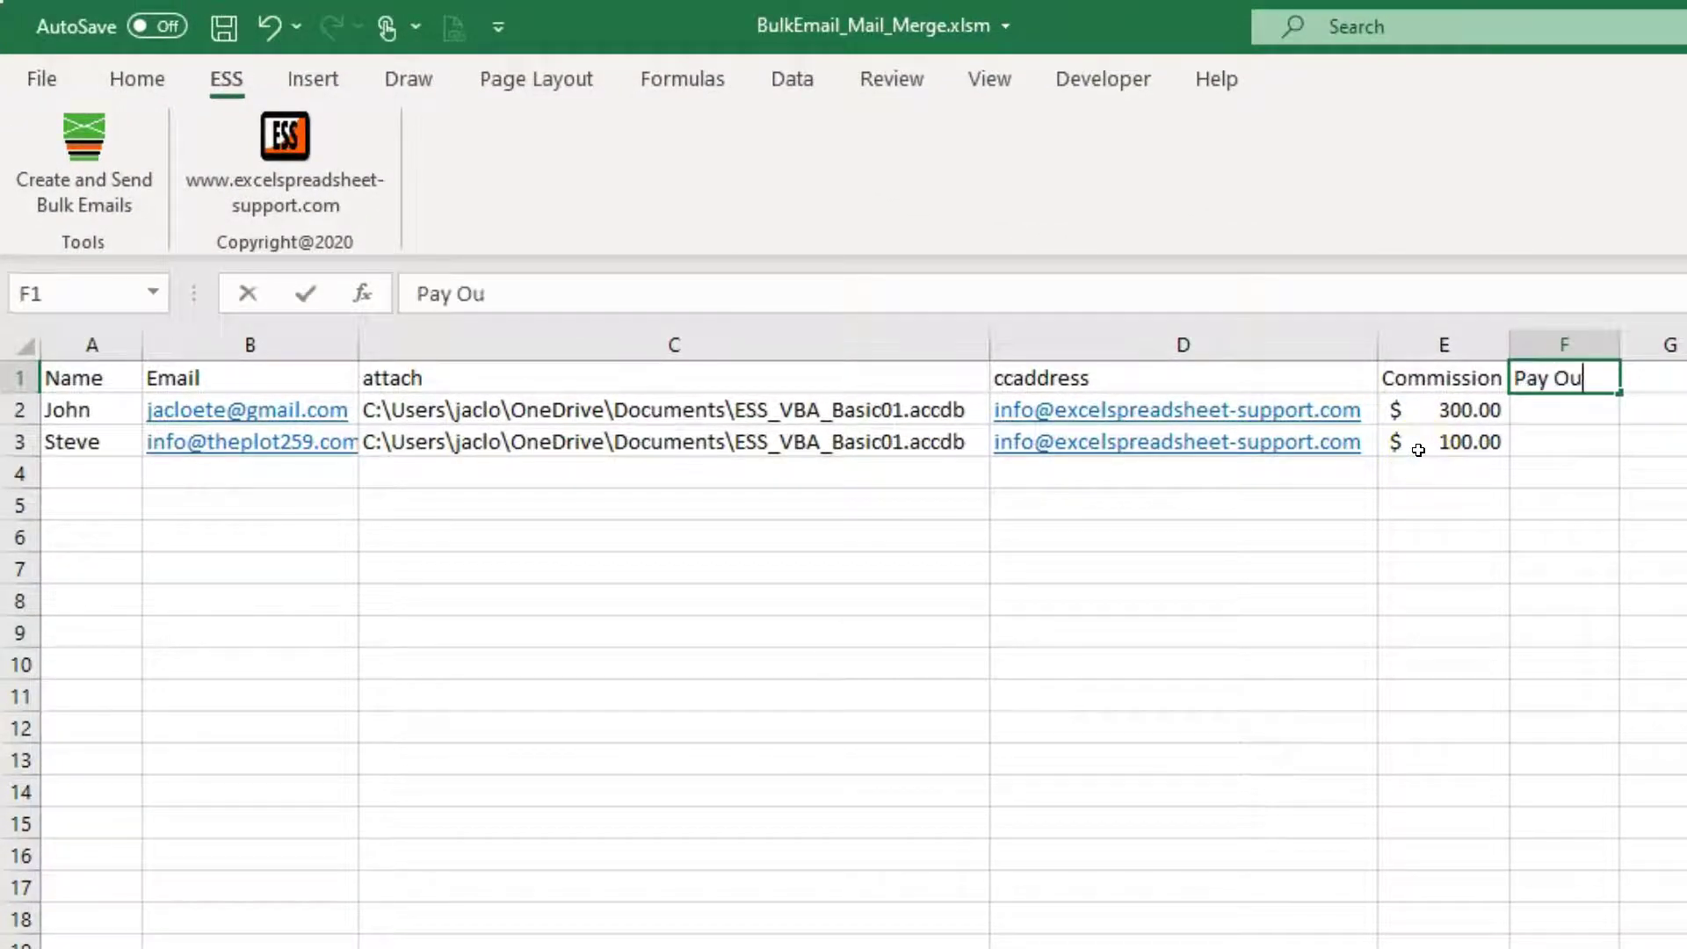
type("t date")
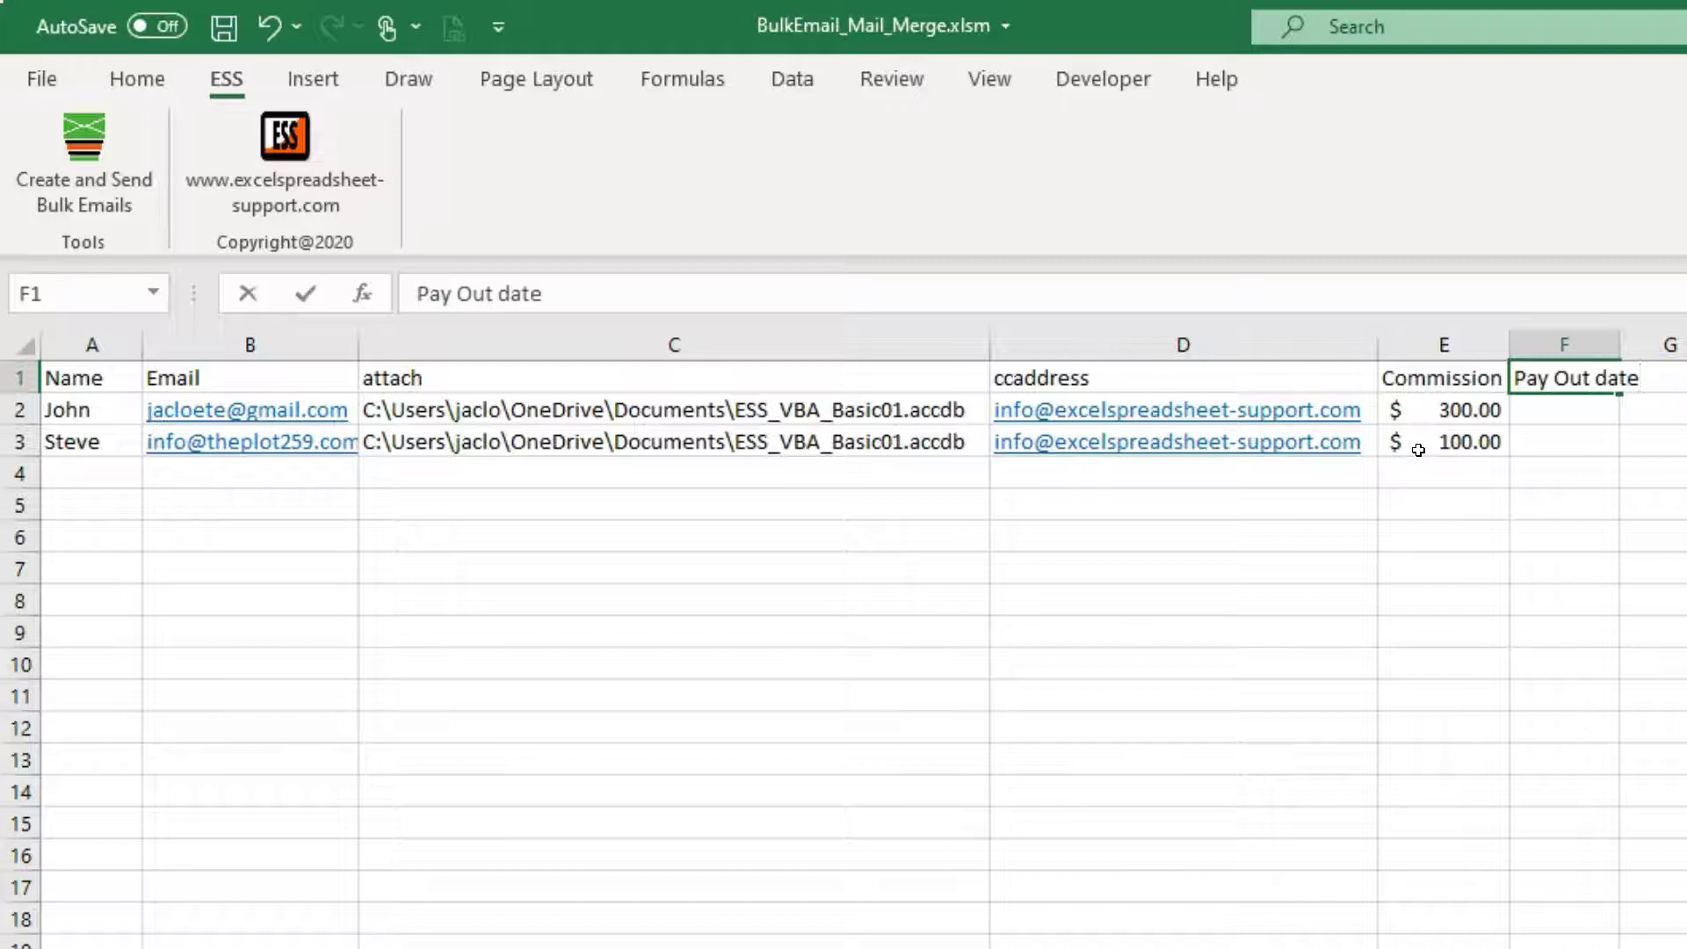
key("Return")
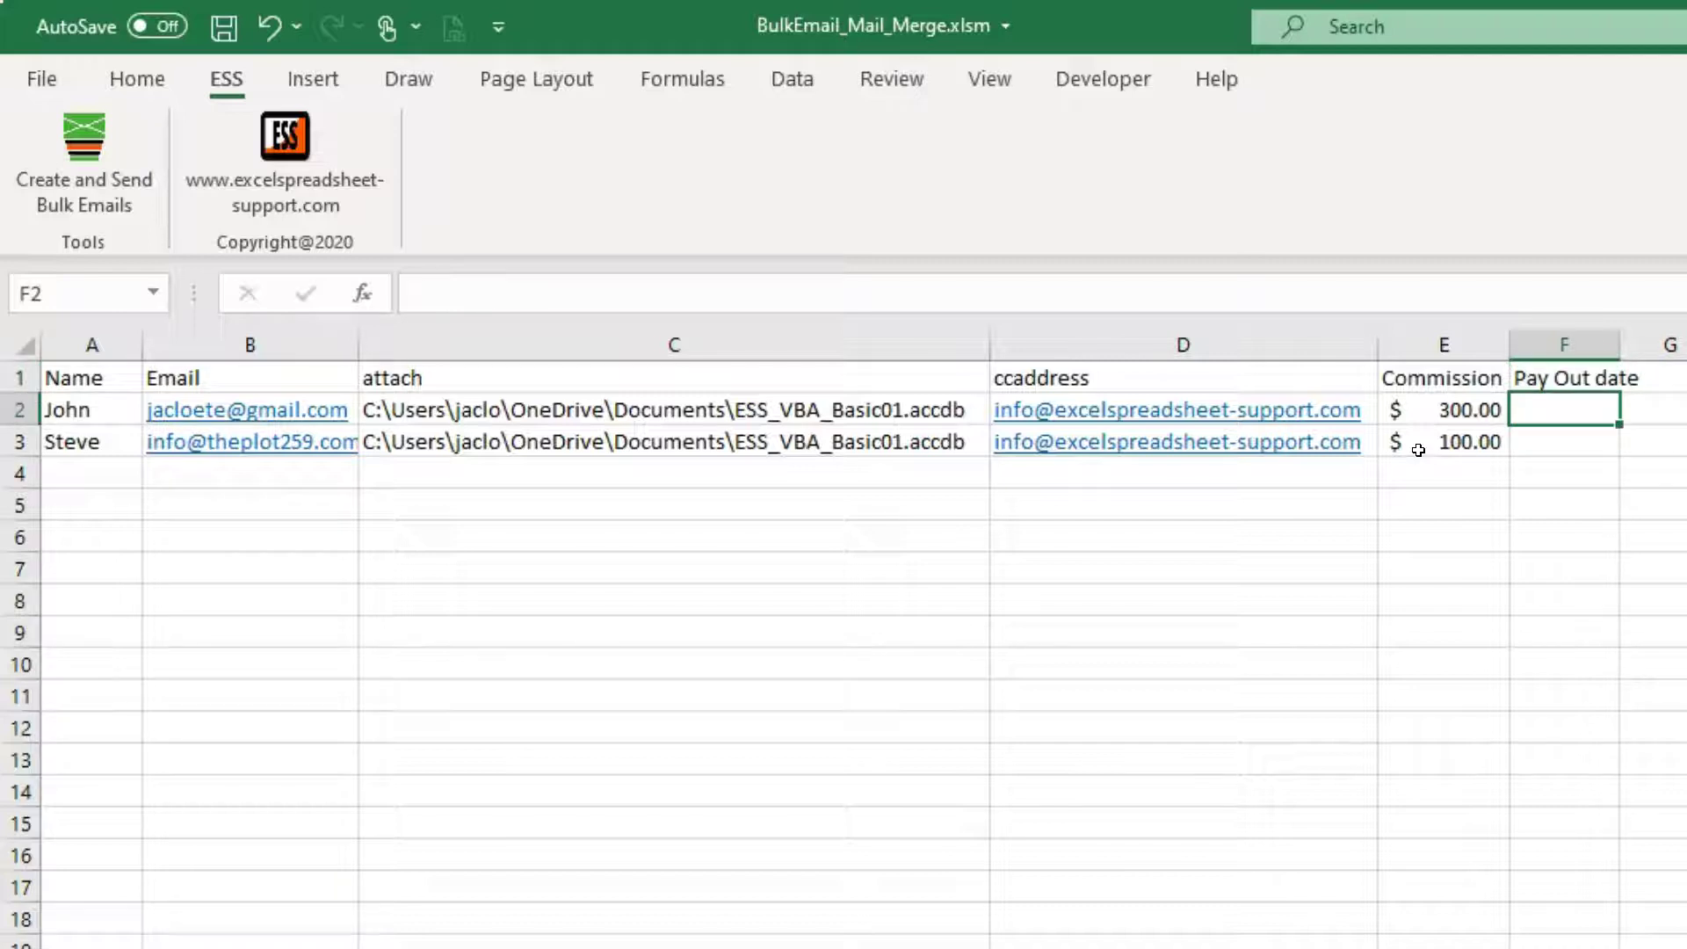
type("18 jul 2020")
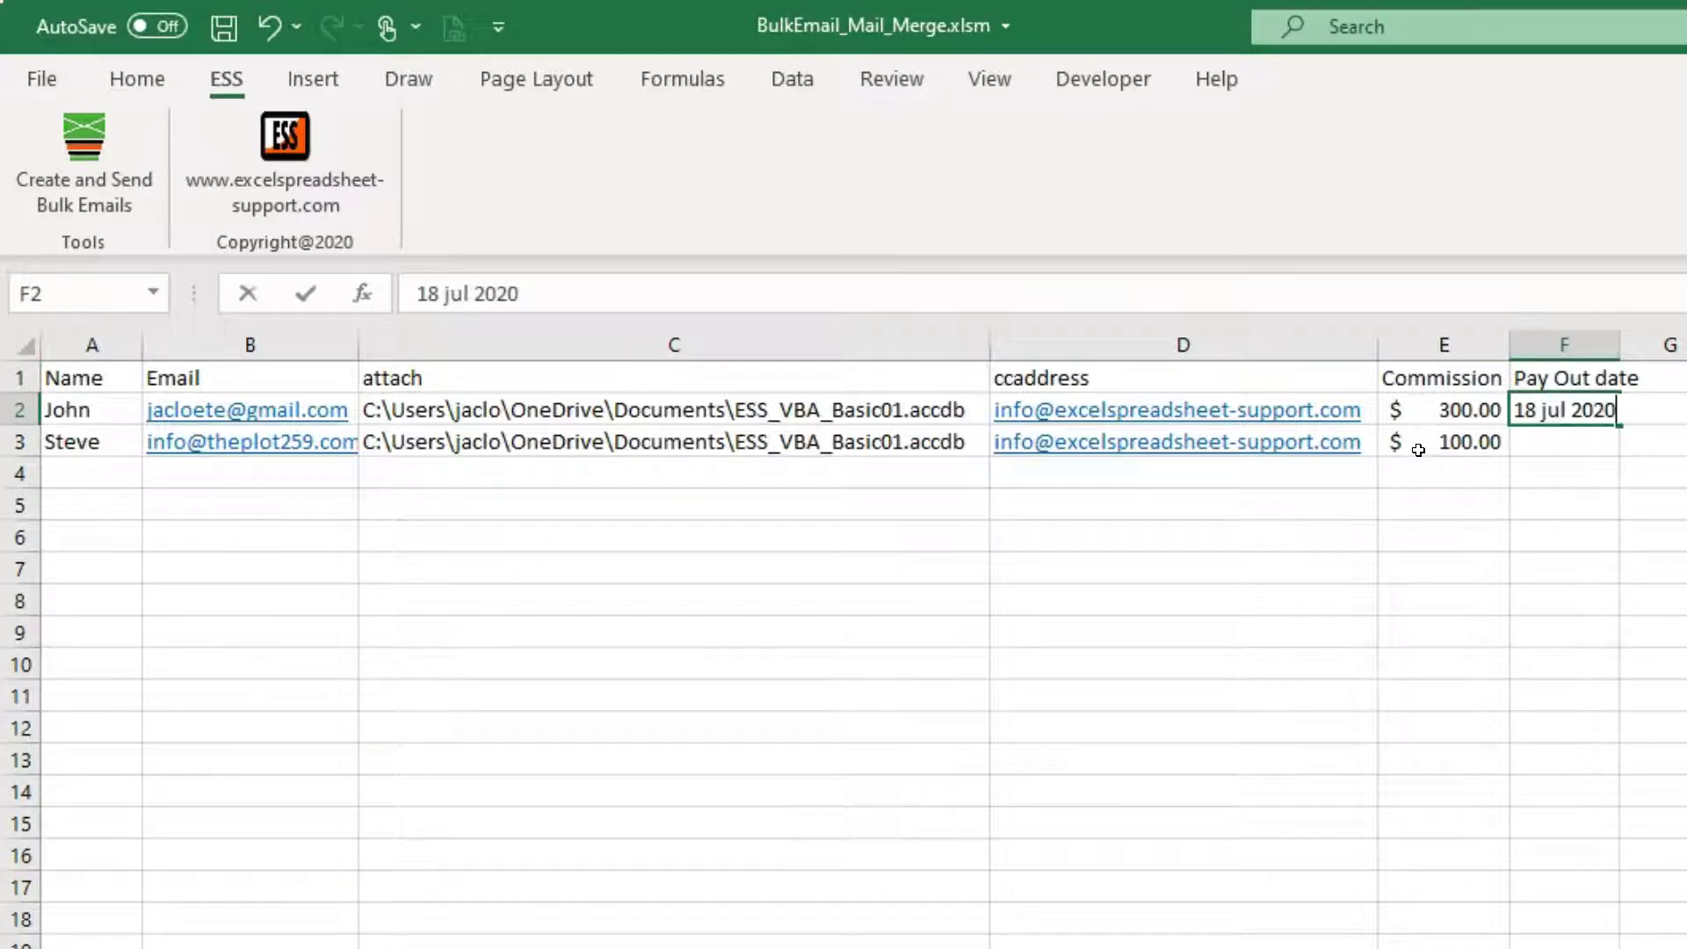
key("Return")
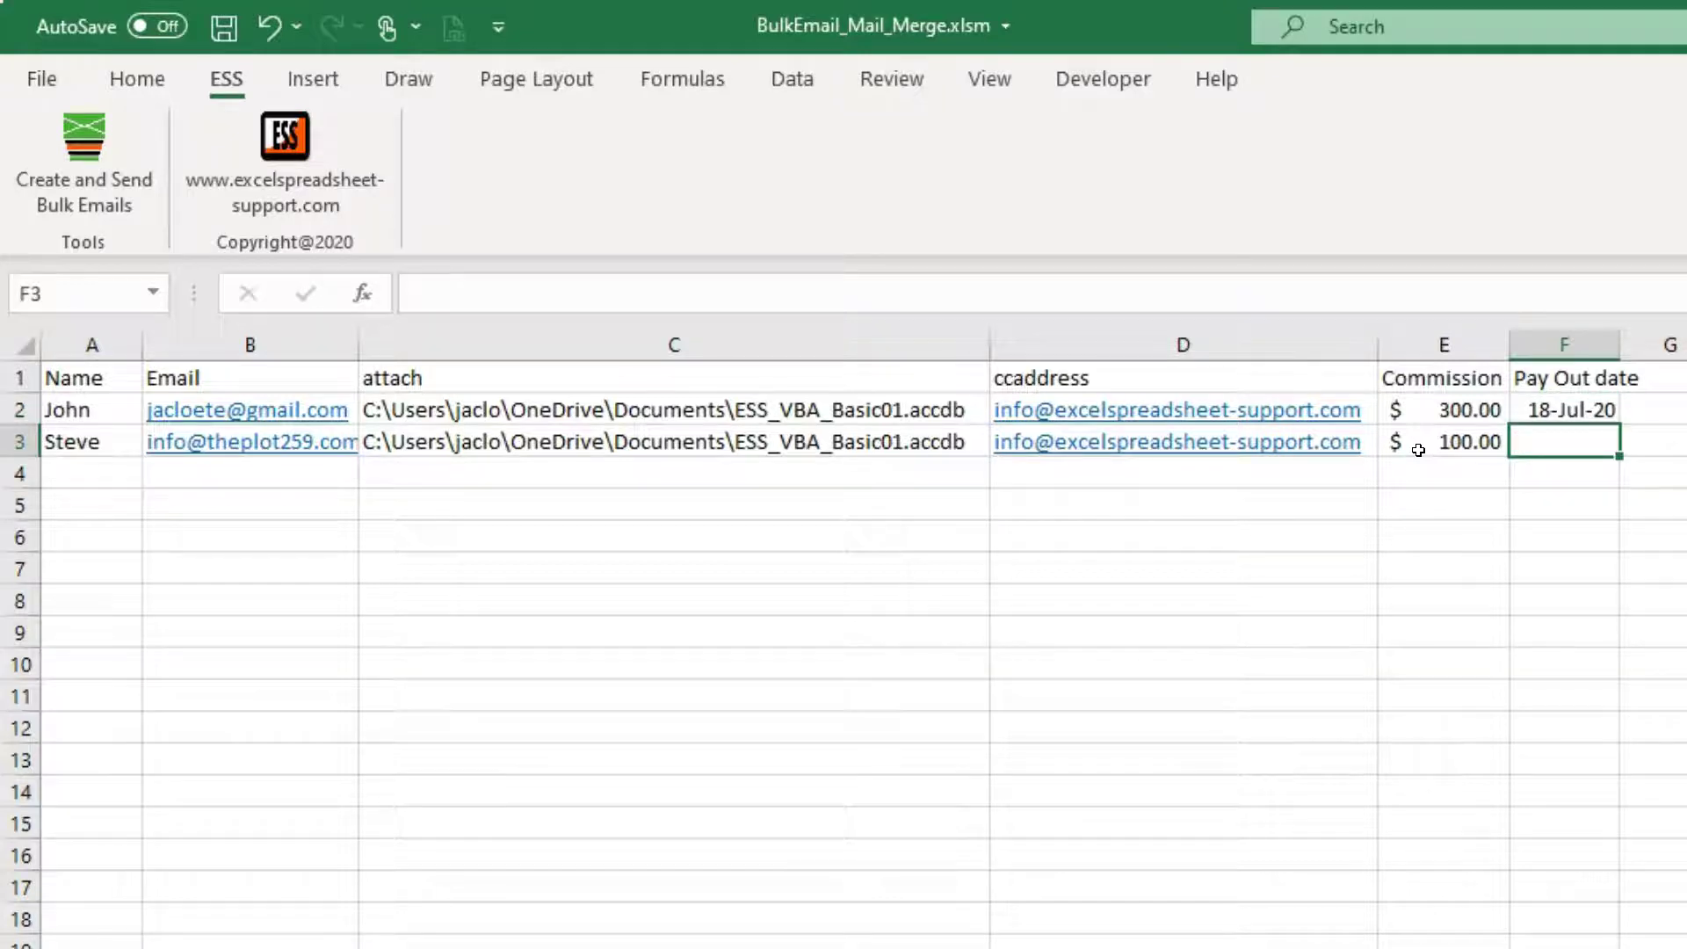
type("25 jul 2020")
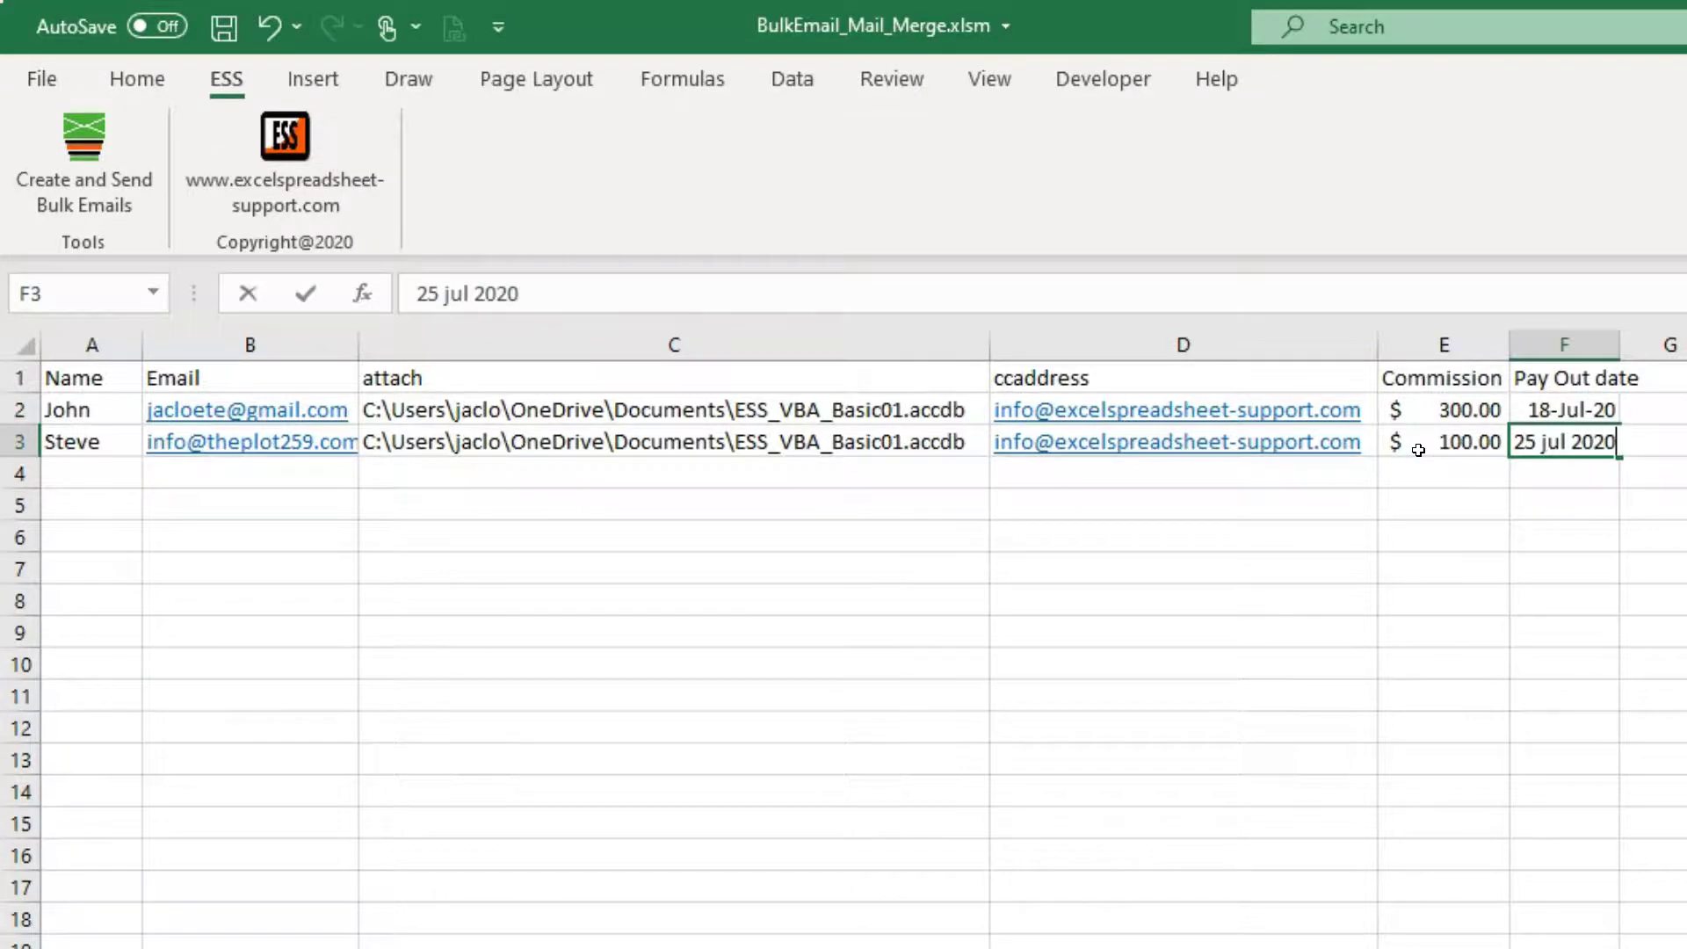
key("Return")
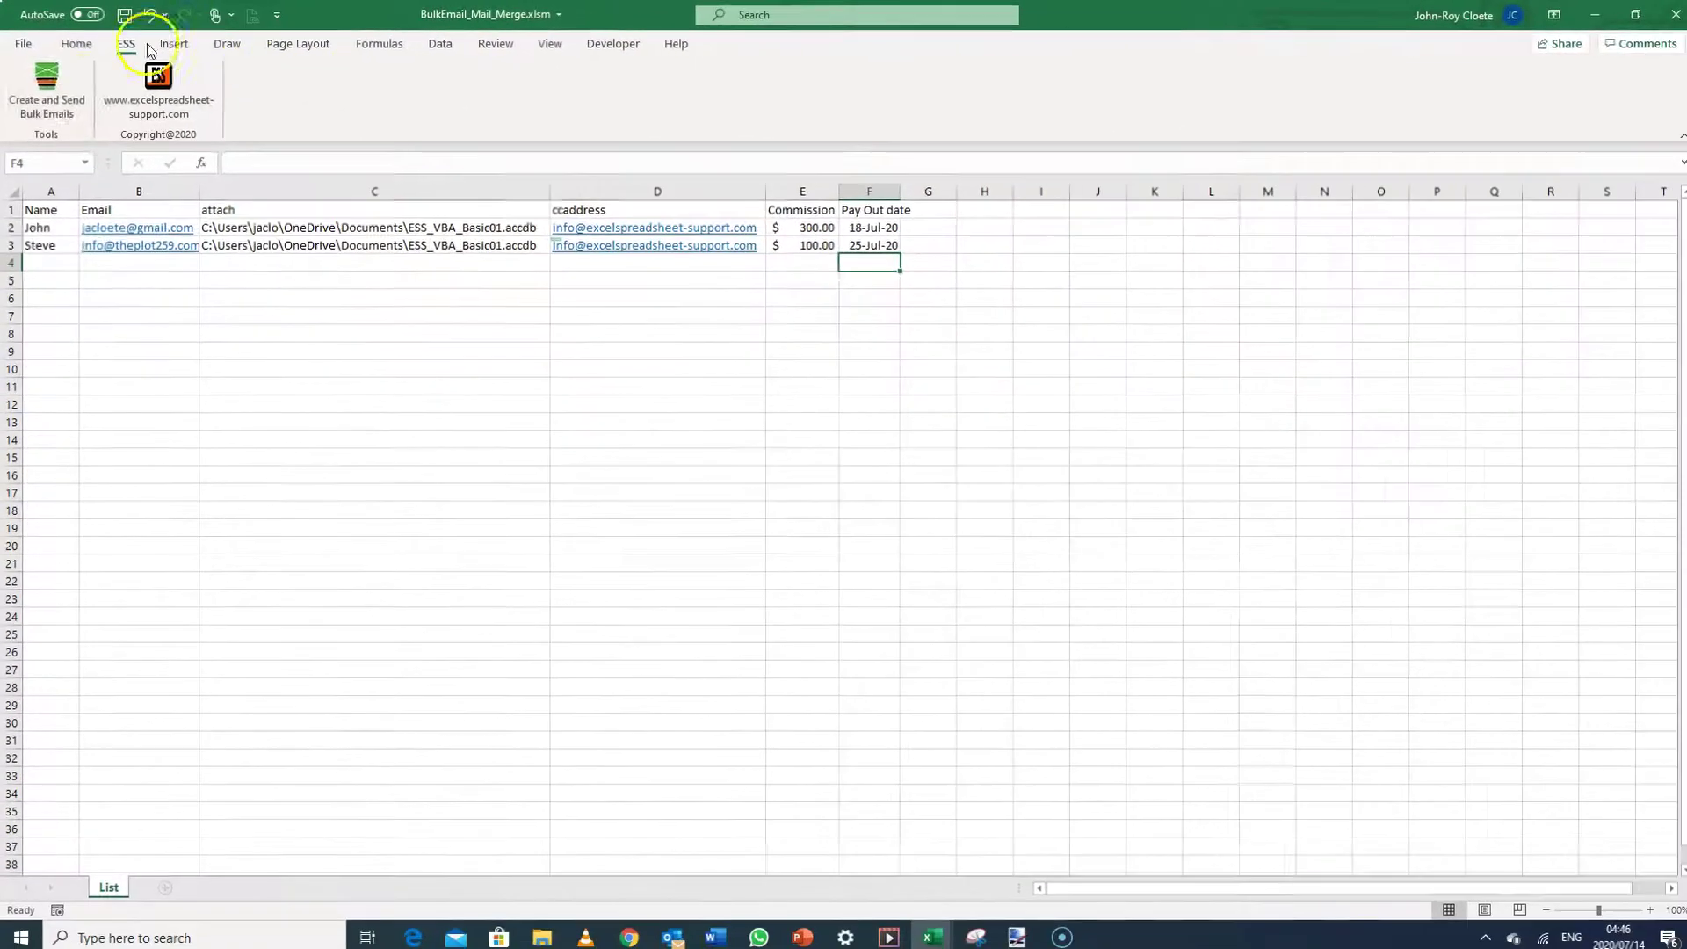
Reopen the mail merge form, confirm PayOutdate is a merge field, and set To to Email.
left_click(42, 85)
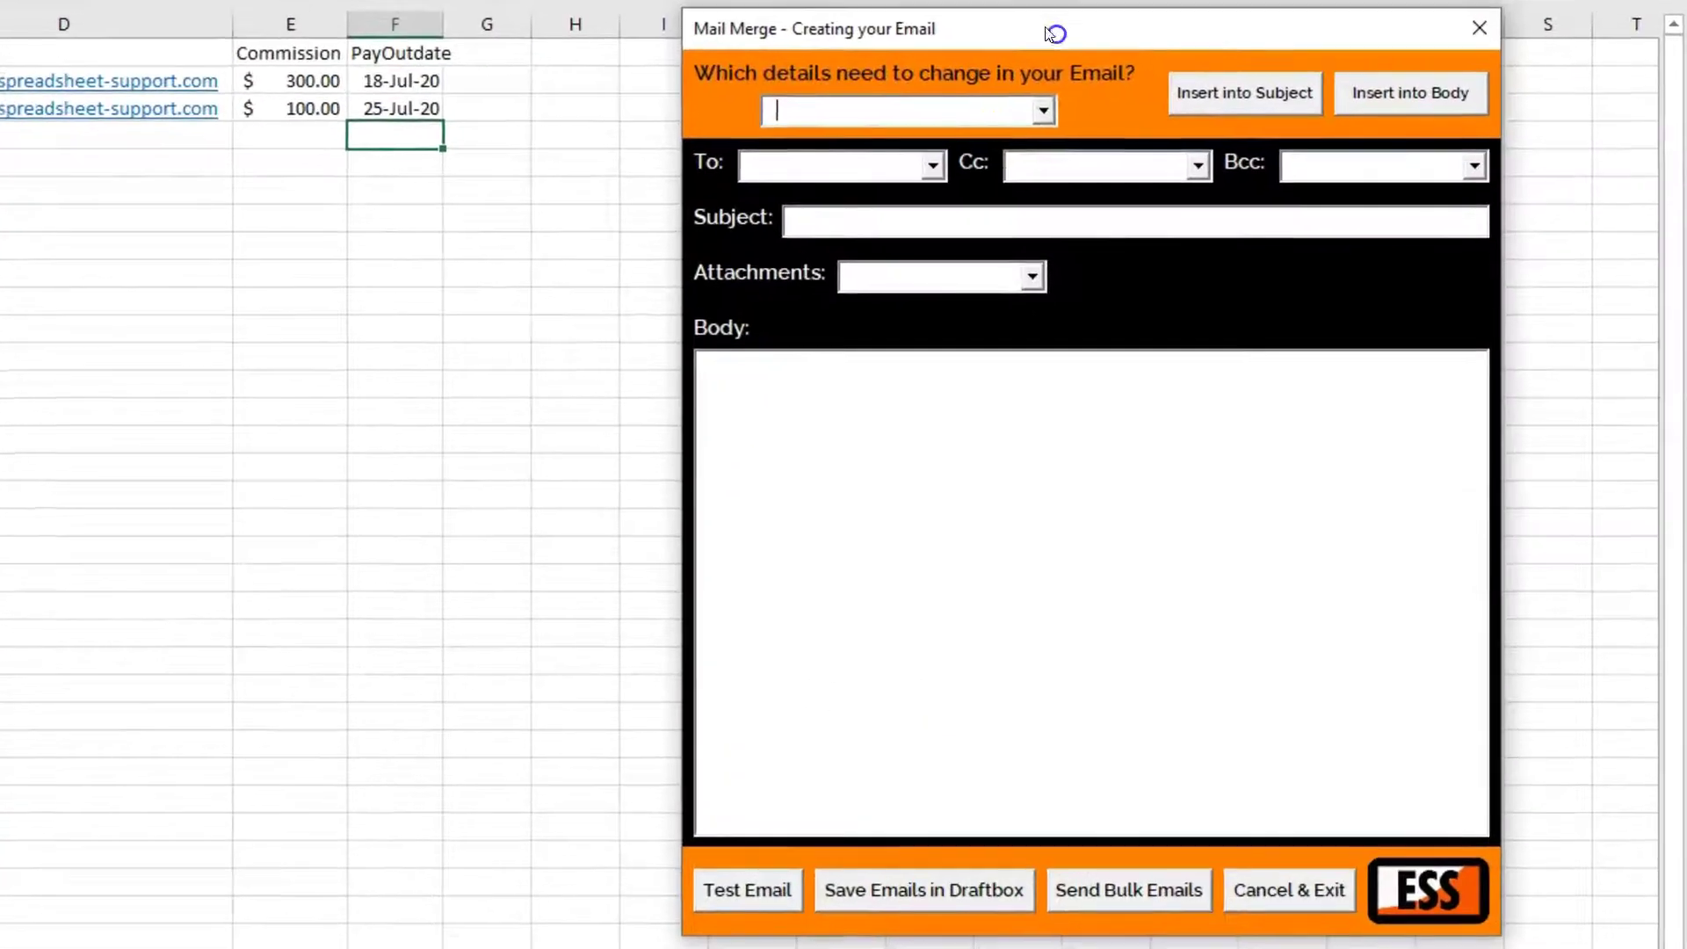
left_click(1041, 110)
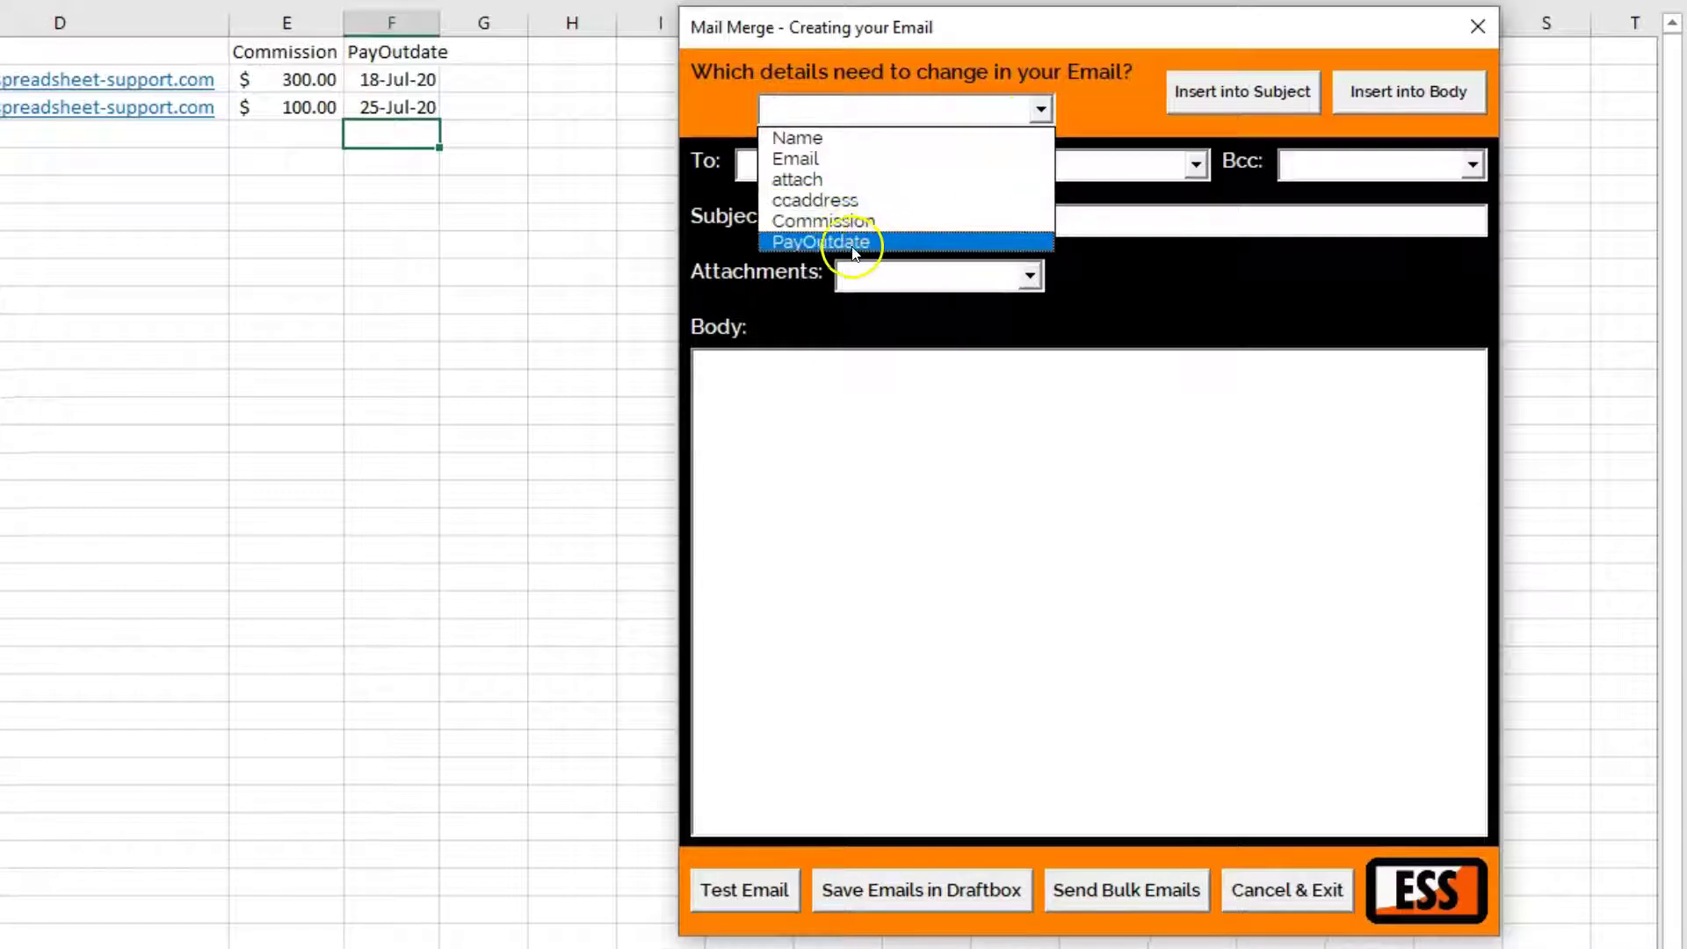
left_click(1023, 455)
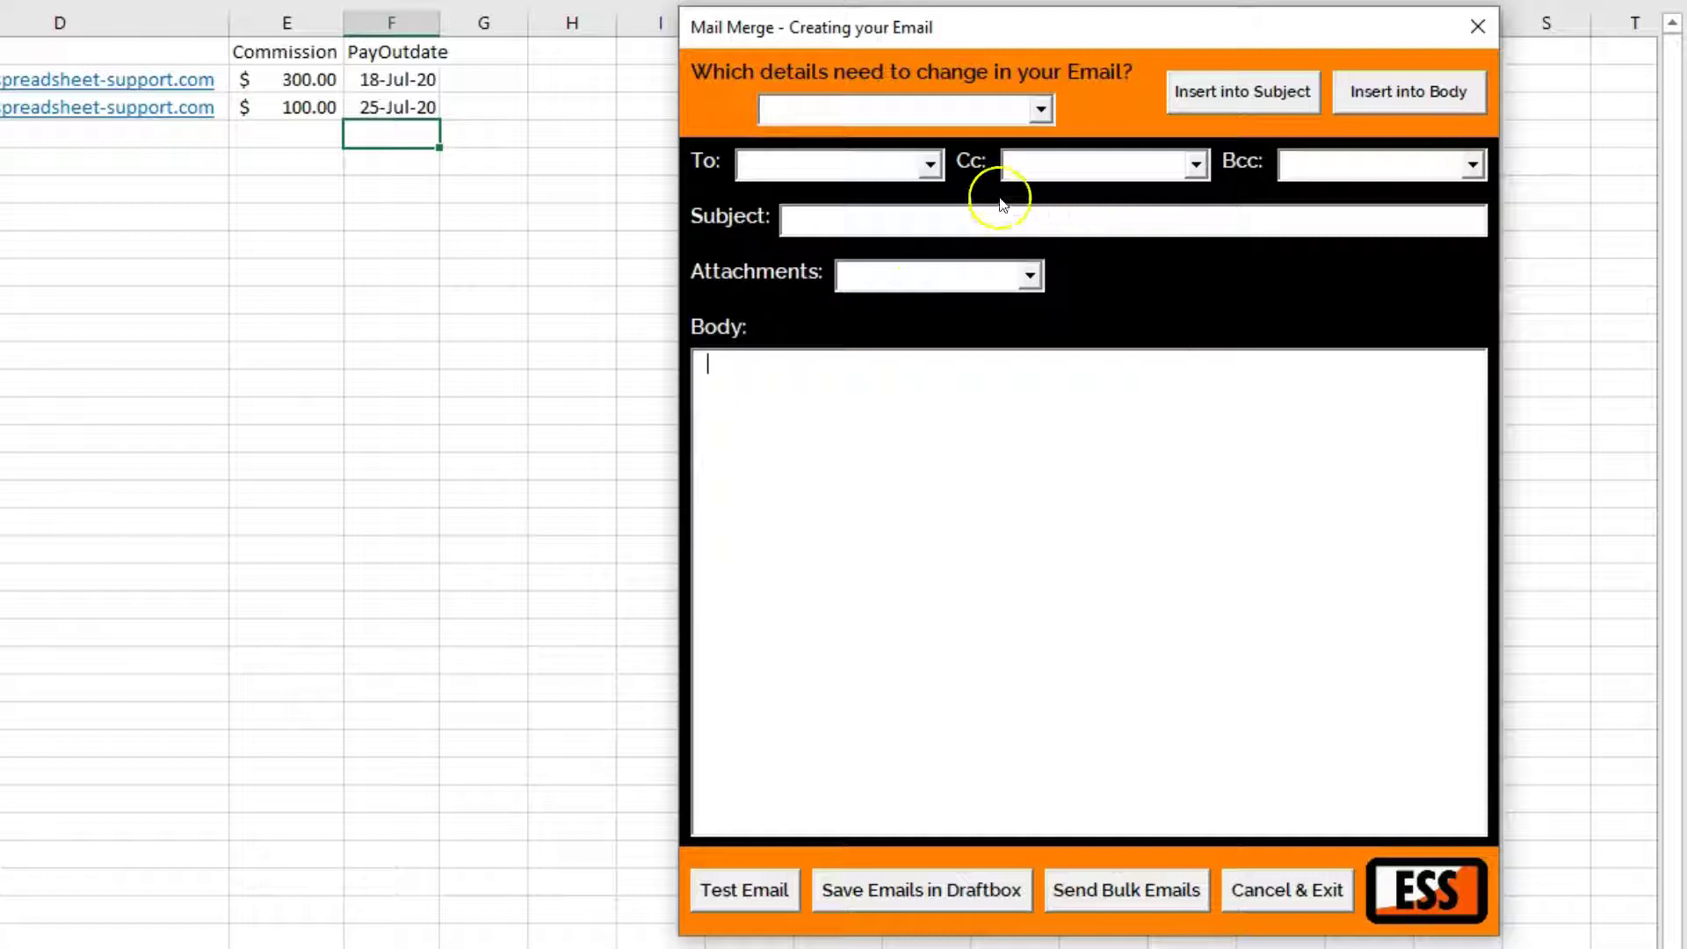
left_click(937, 170)
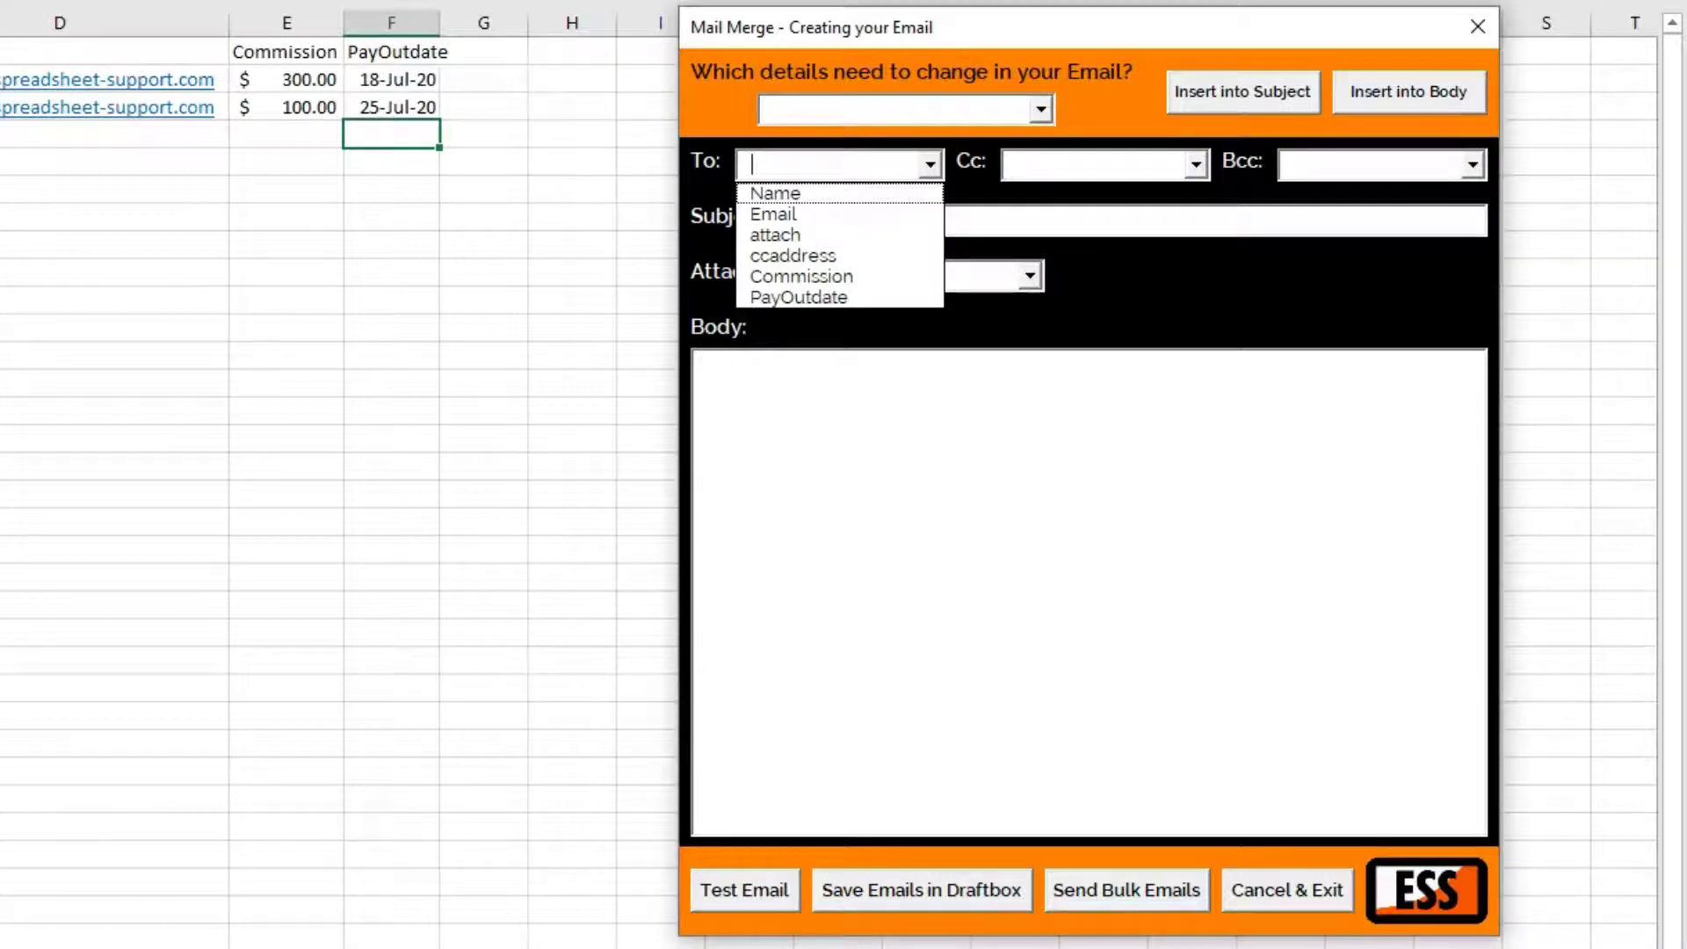
left_click(783, 212)
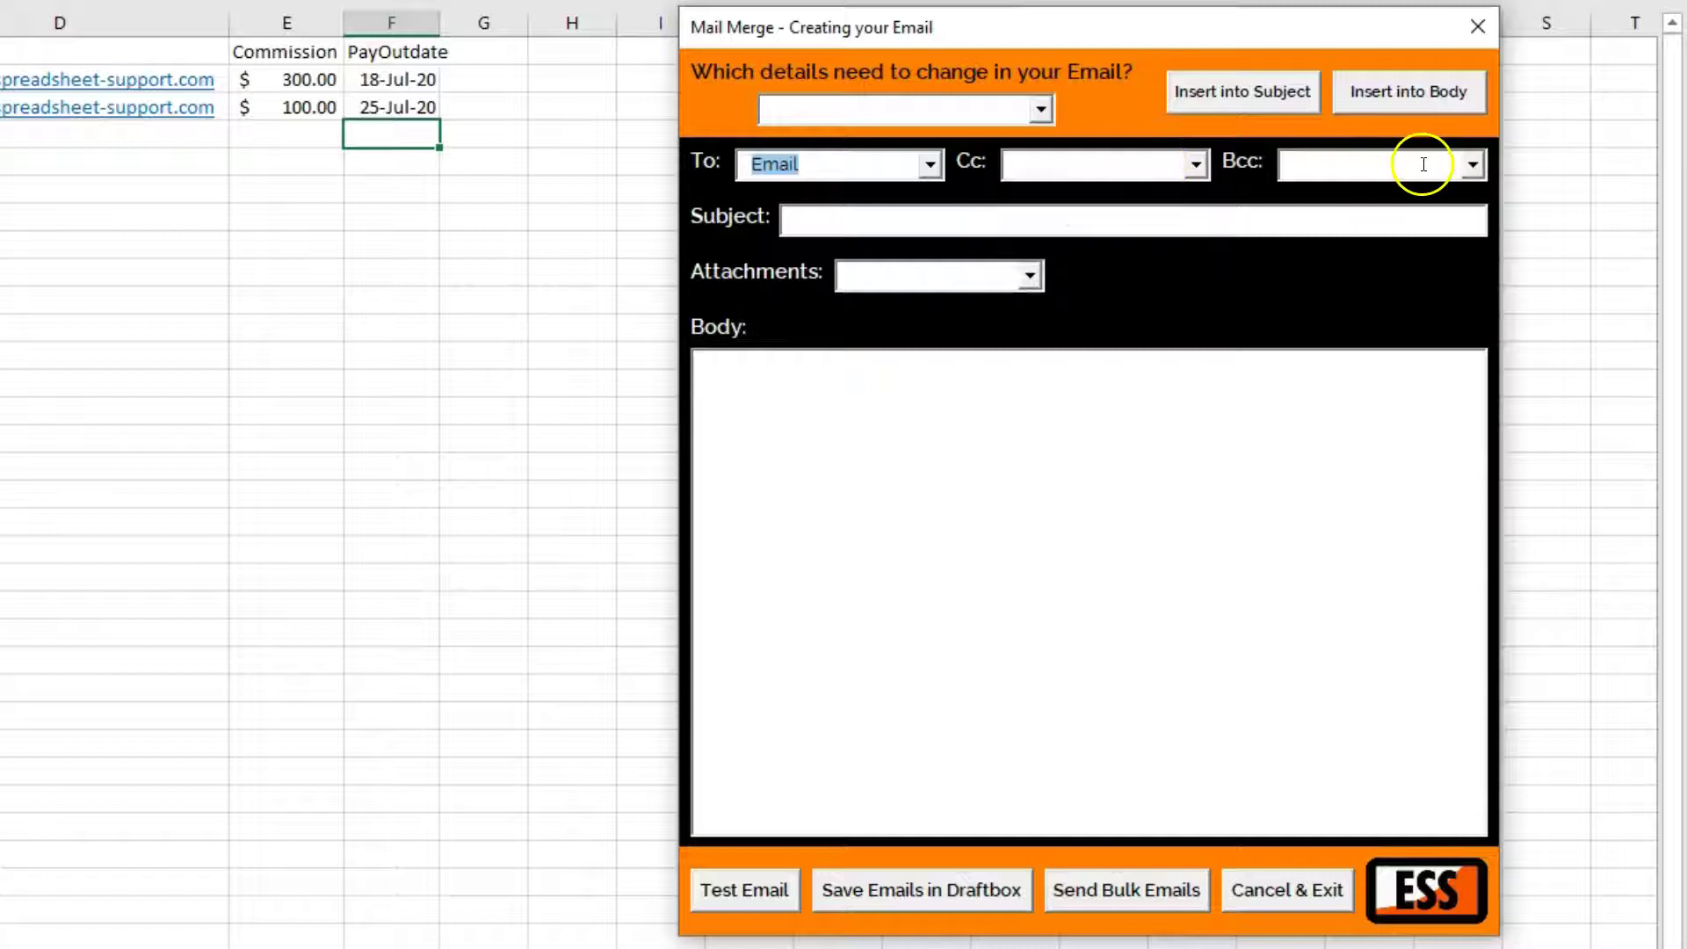
left_click(935, 230)
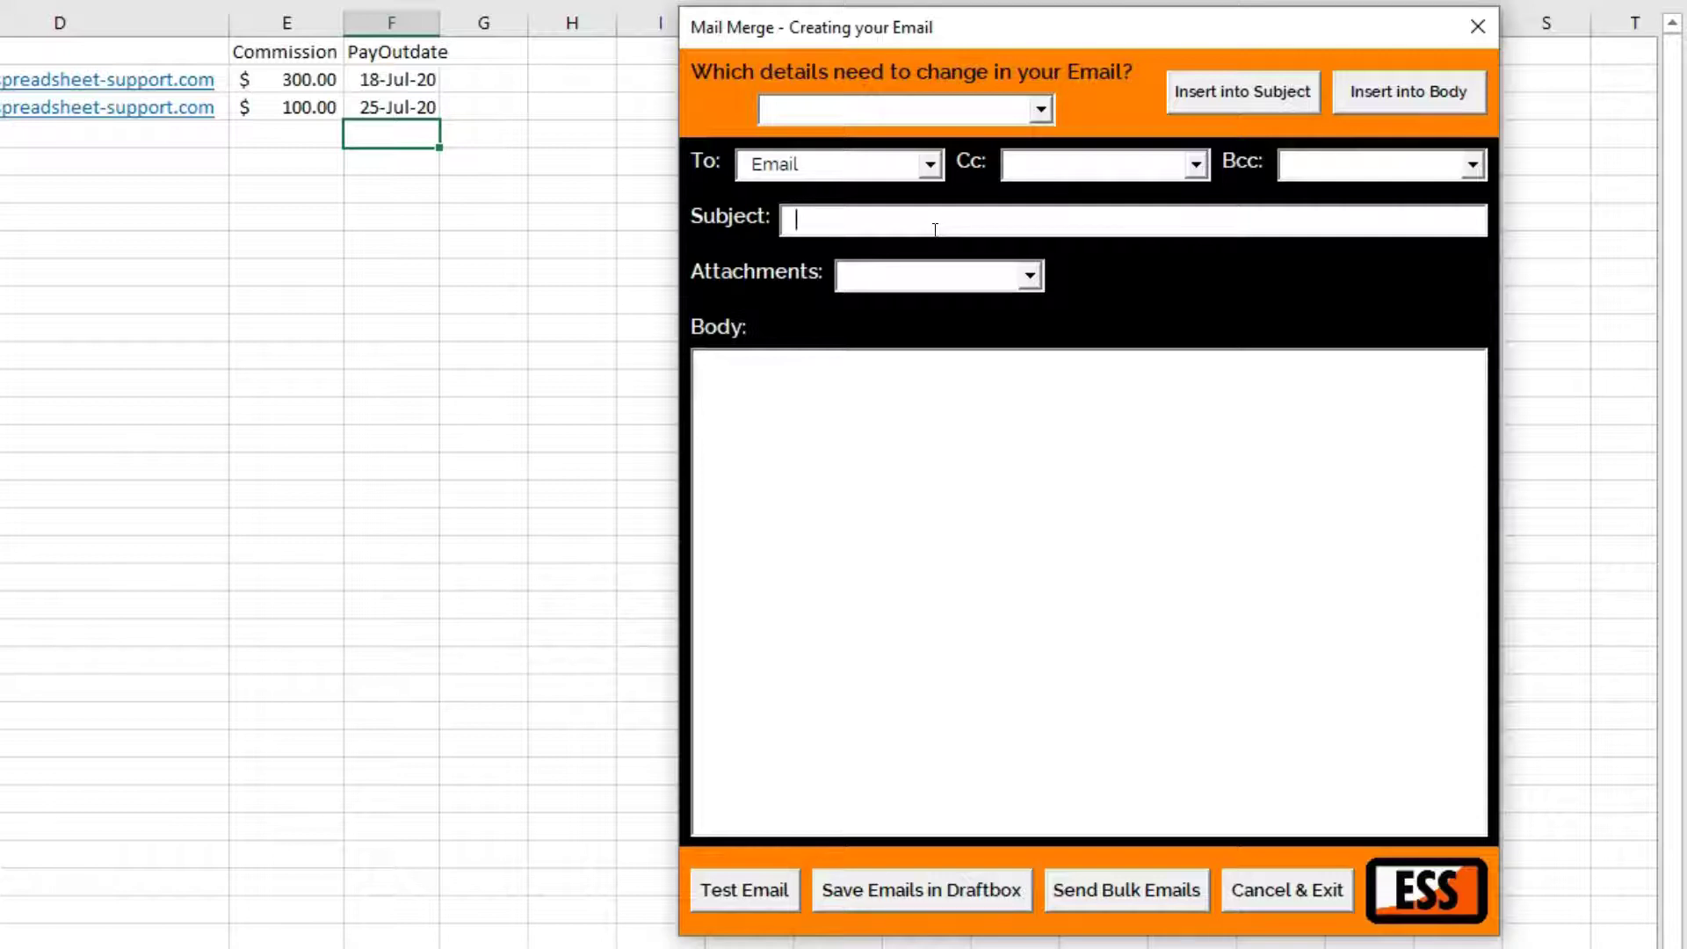
Set the subject to 'Well done you will be receiving a comission' plus the [Commission] field.
type("Well done you will be re")
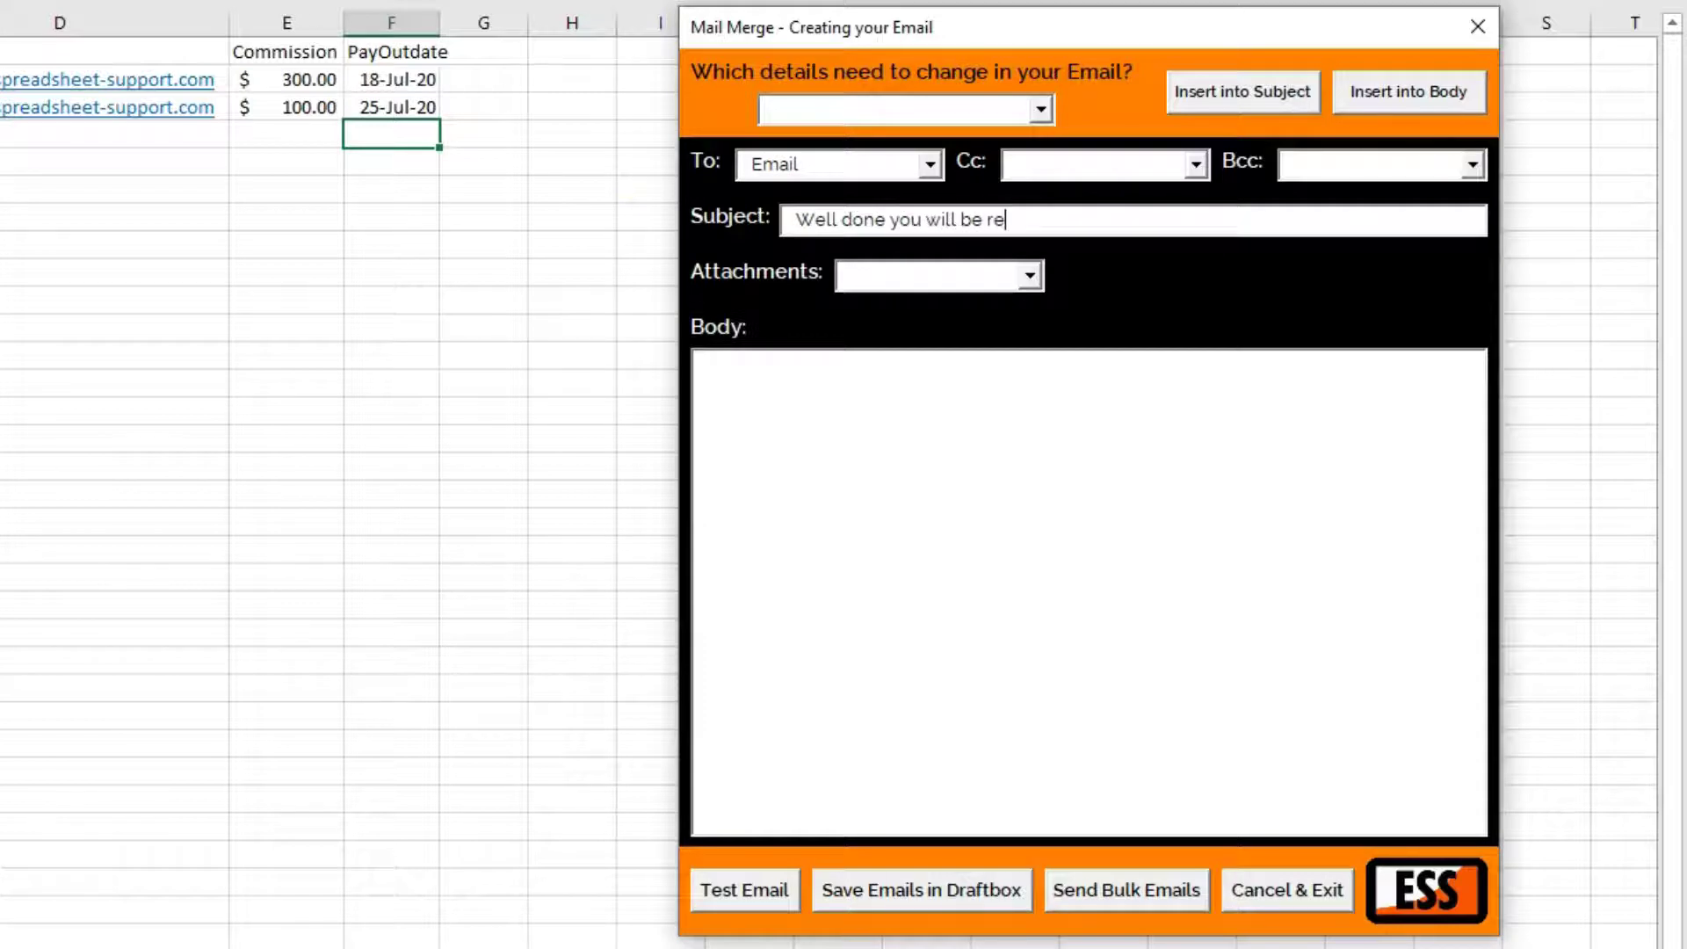
type("ceiving a comission of")
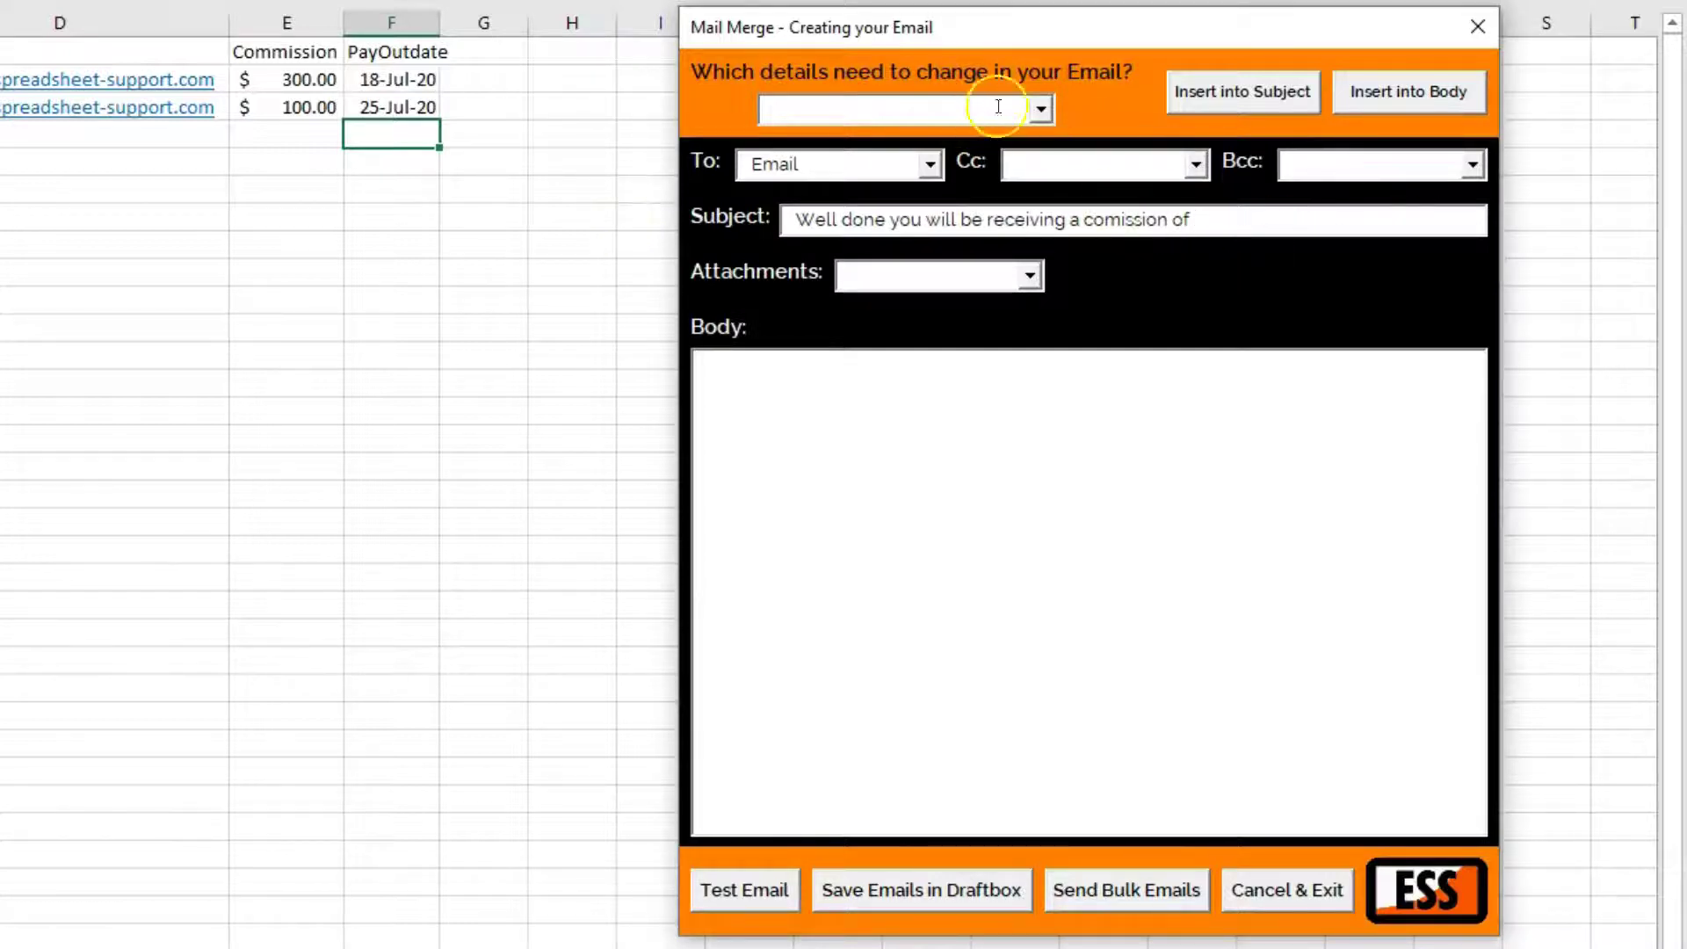
left_click(1040, 111)
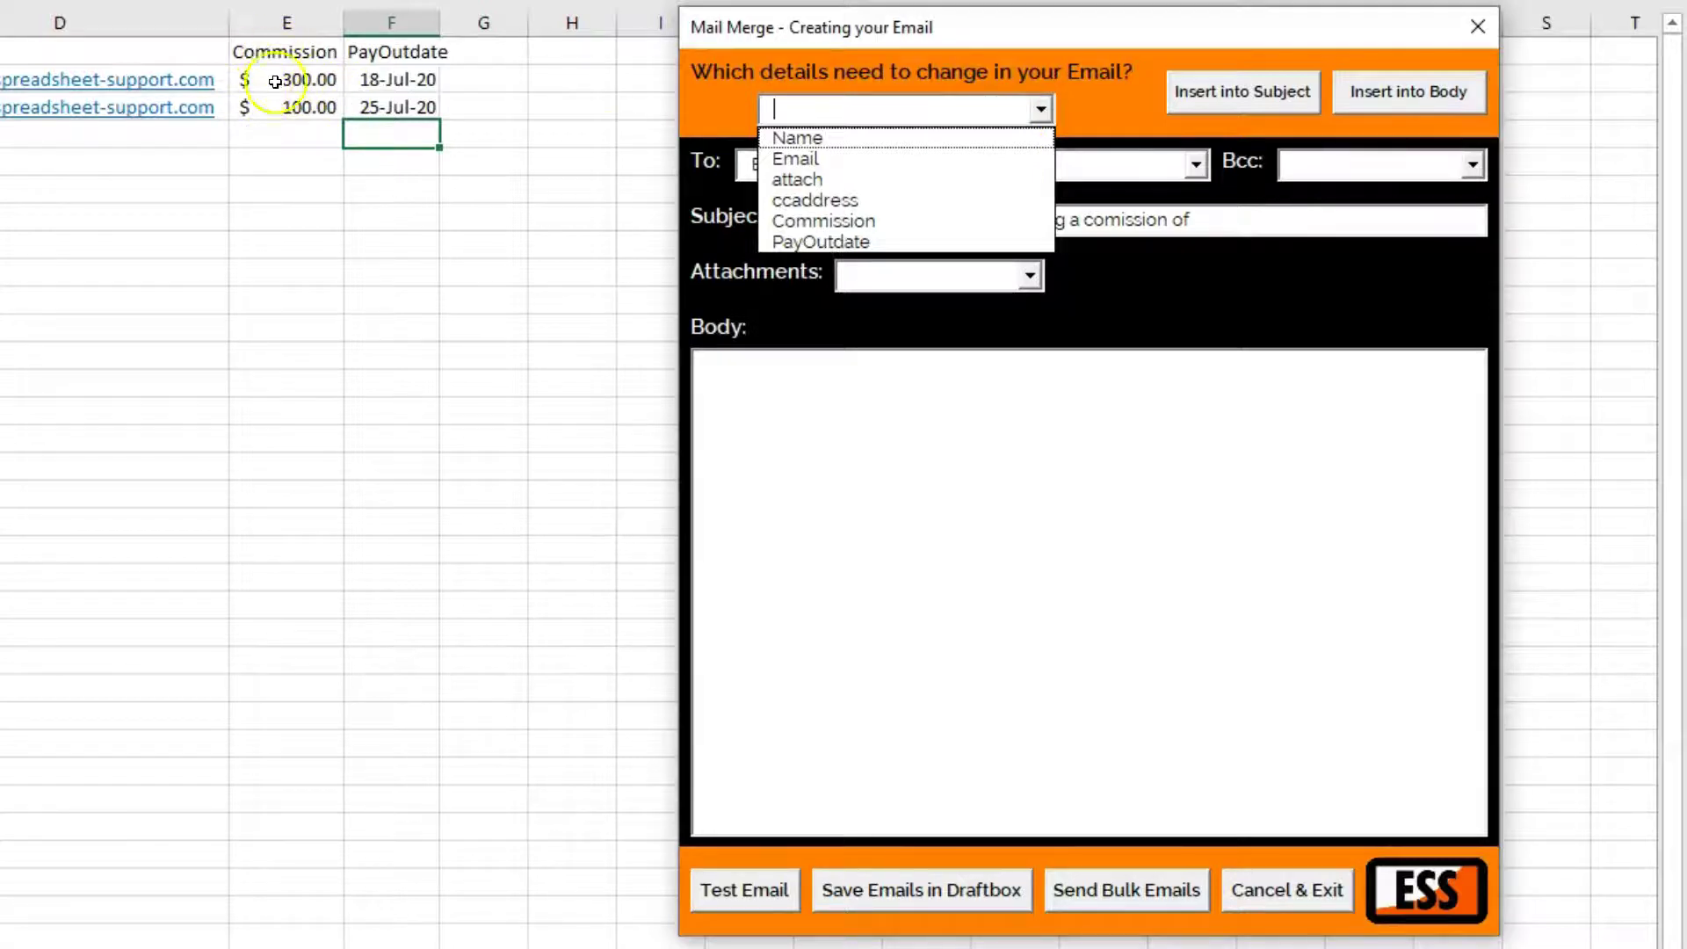
left_click(802, 221)
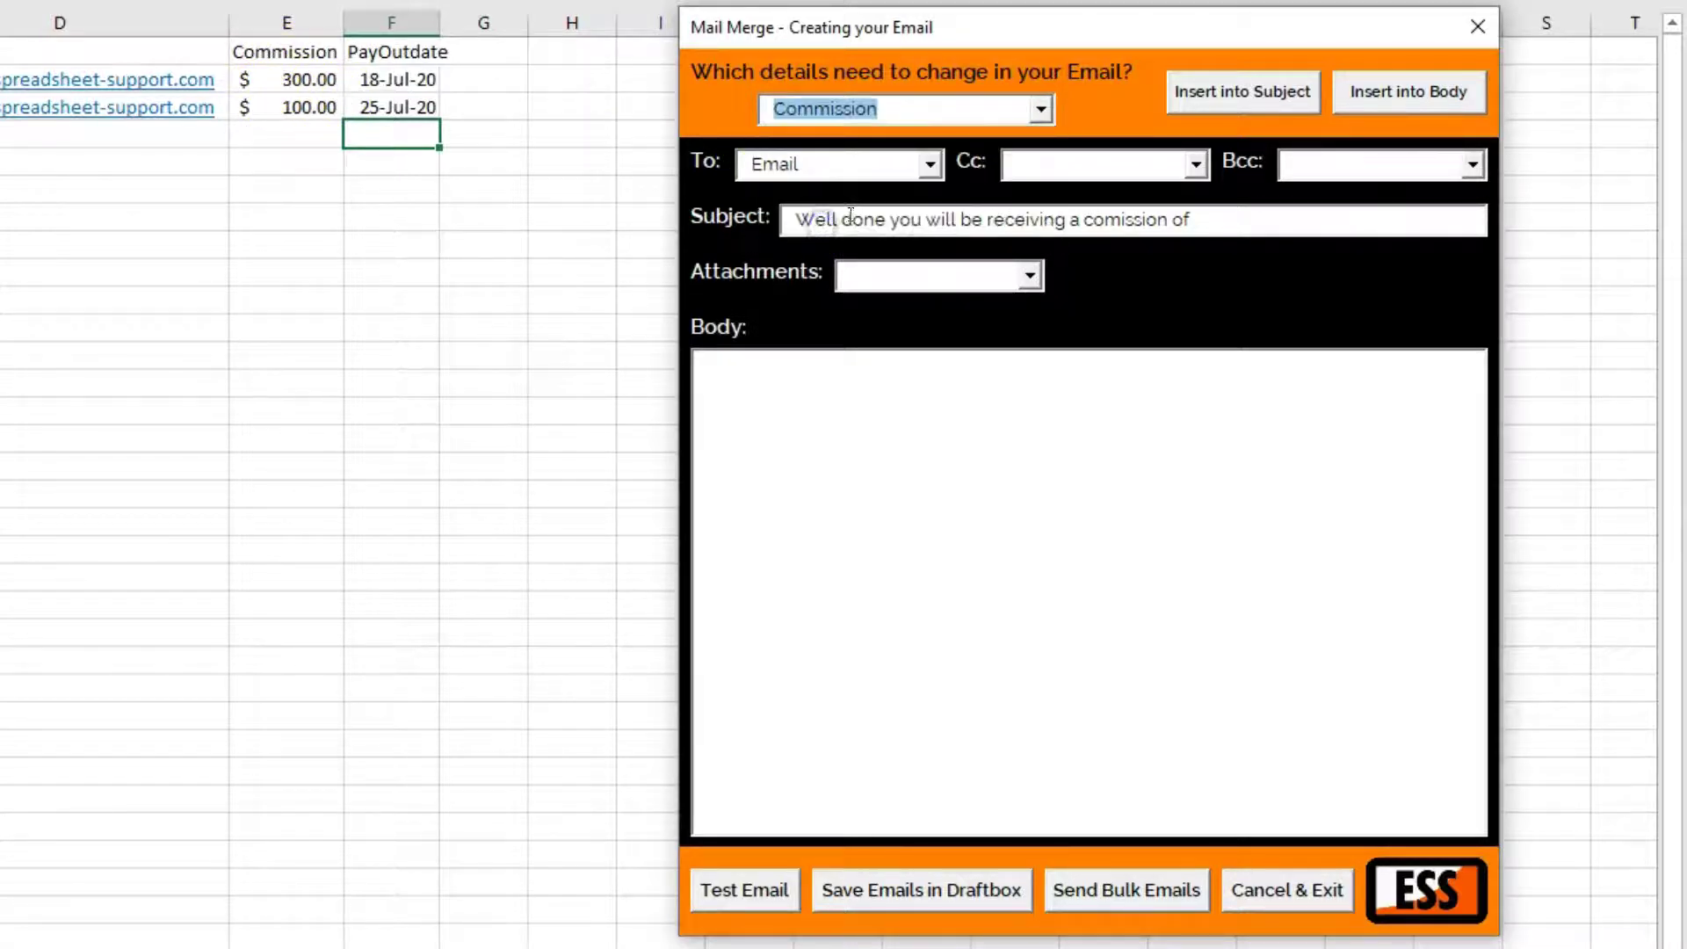
left_click(1236, 104)
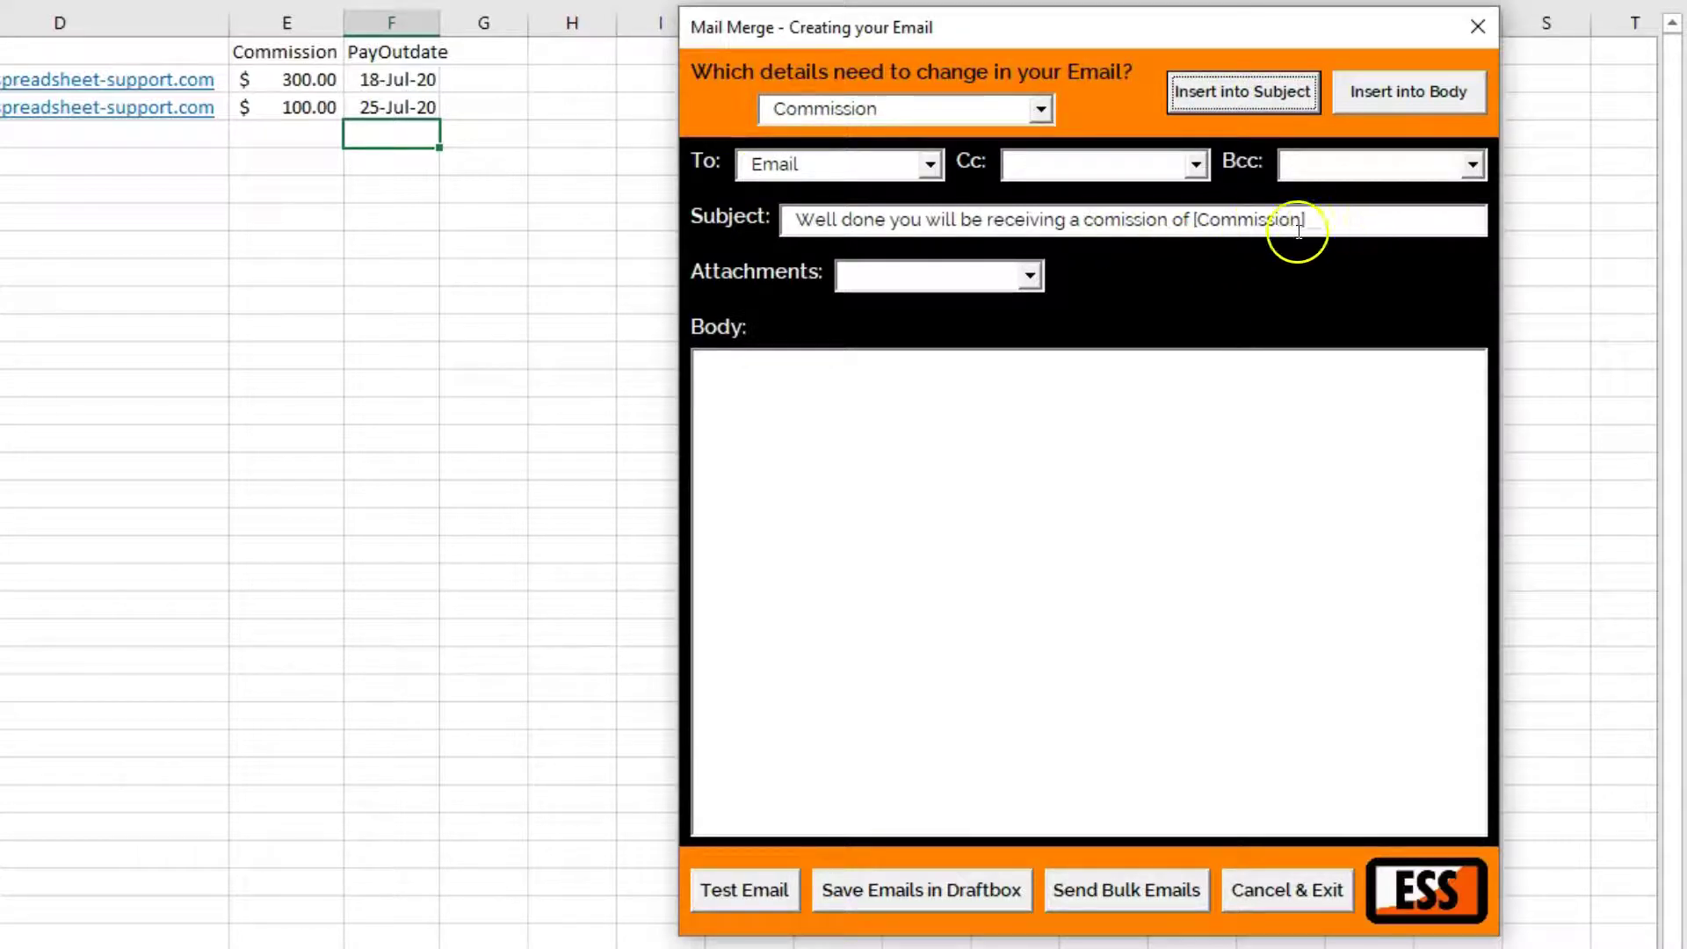
left_click(1307, 220)
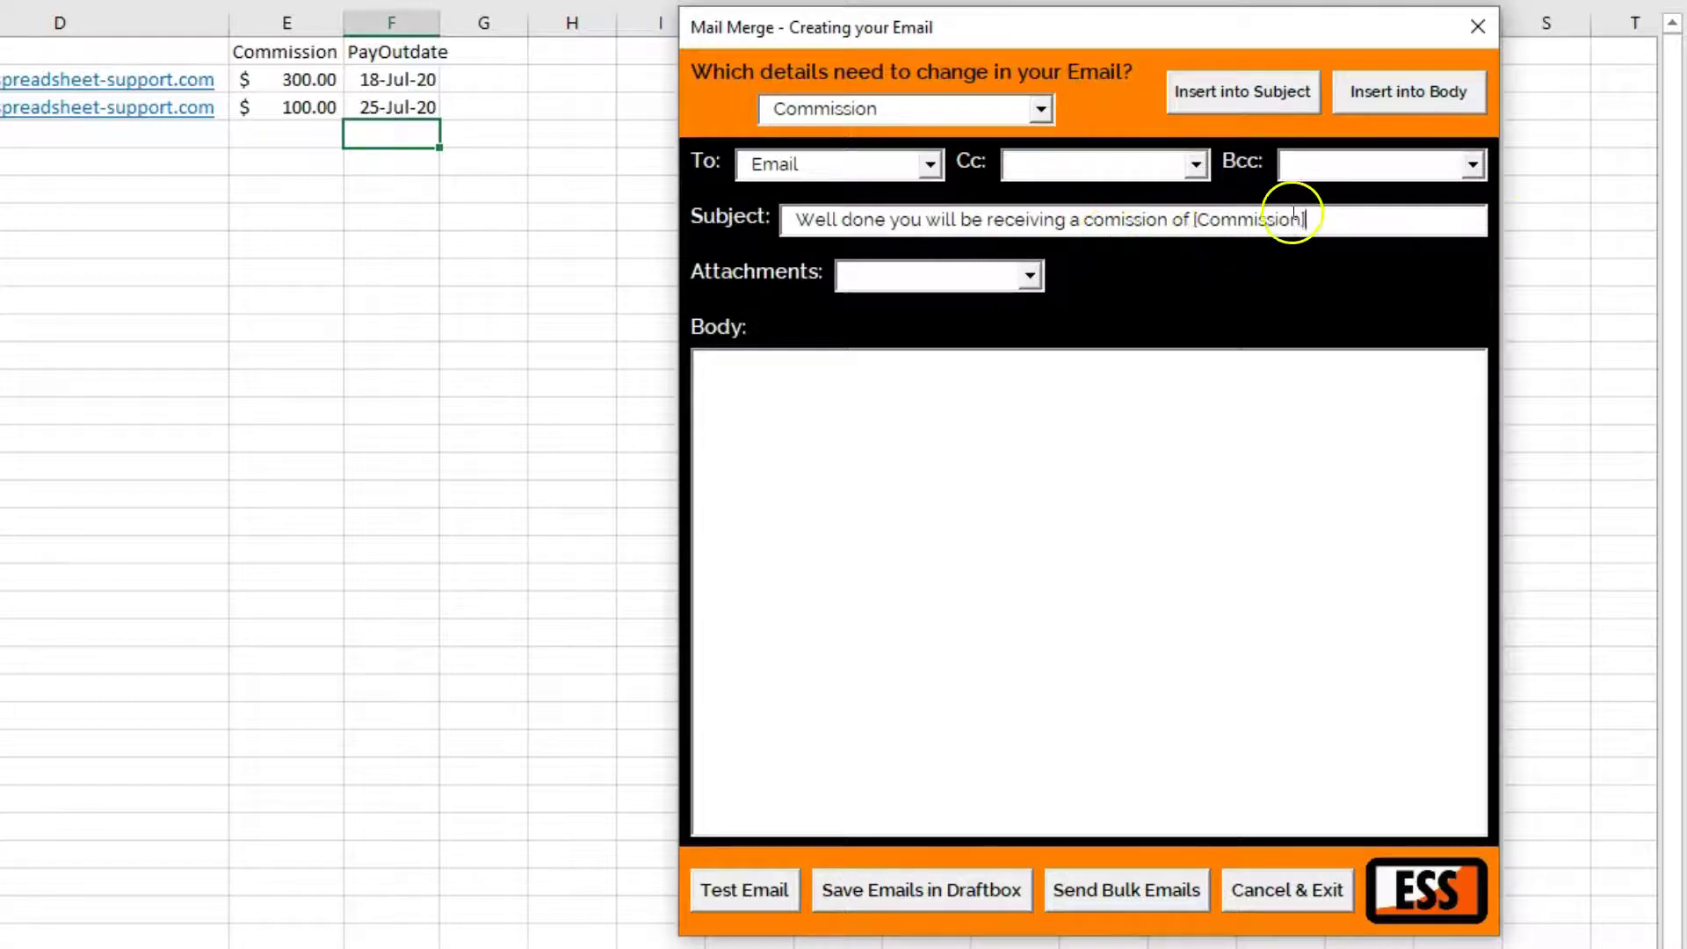
Take each email's attachment from the attach column.
left_click(882, 280)
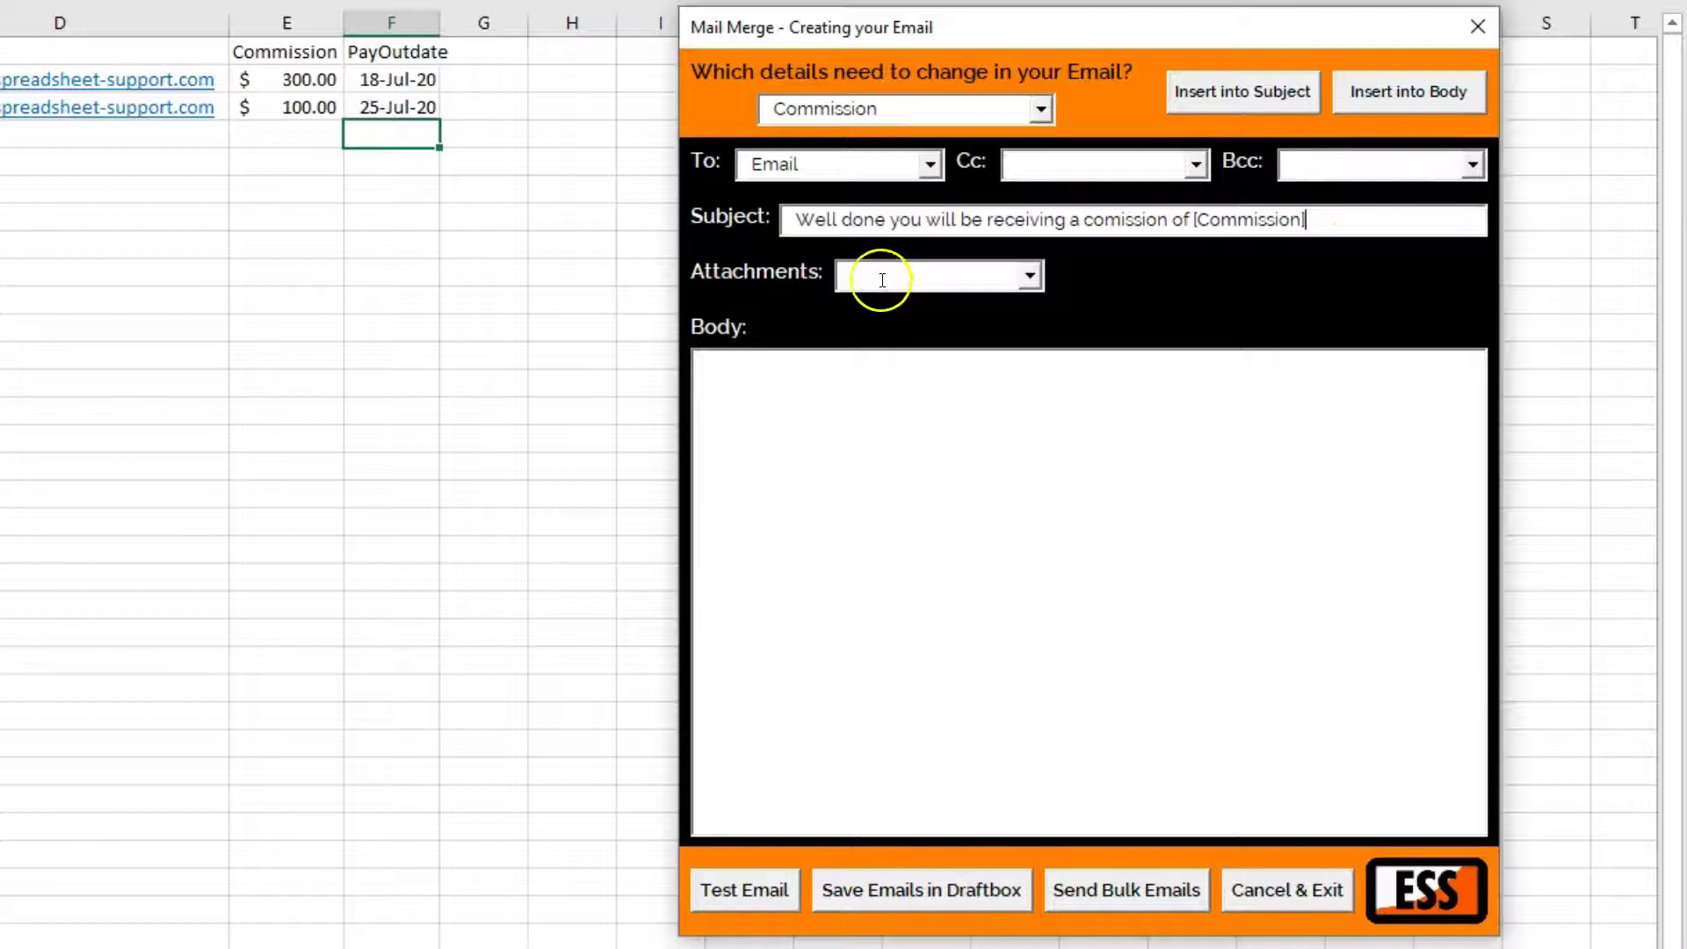
left_click(1028, 275)
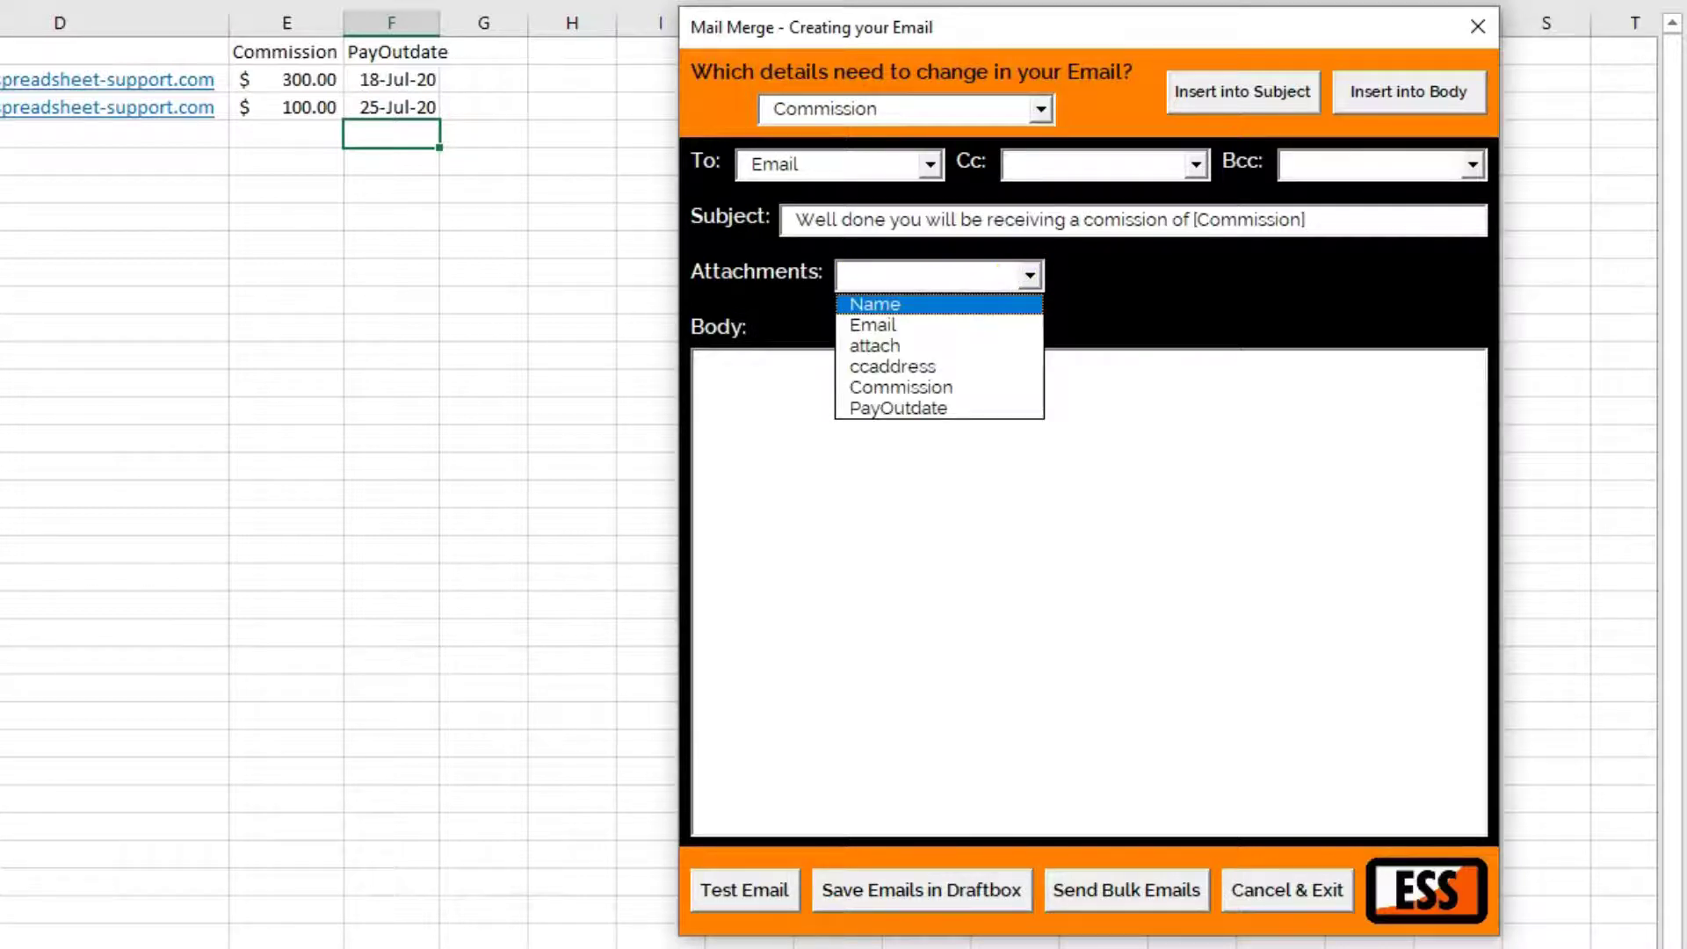
left_click(878, 346)
left_click(881, 381)
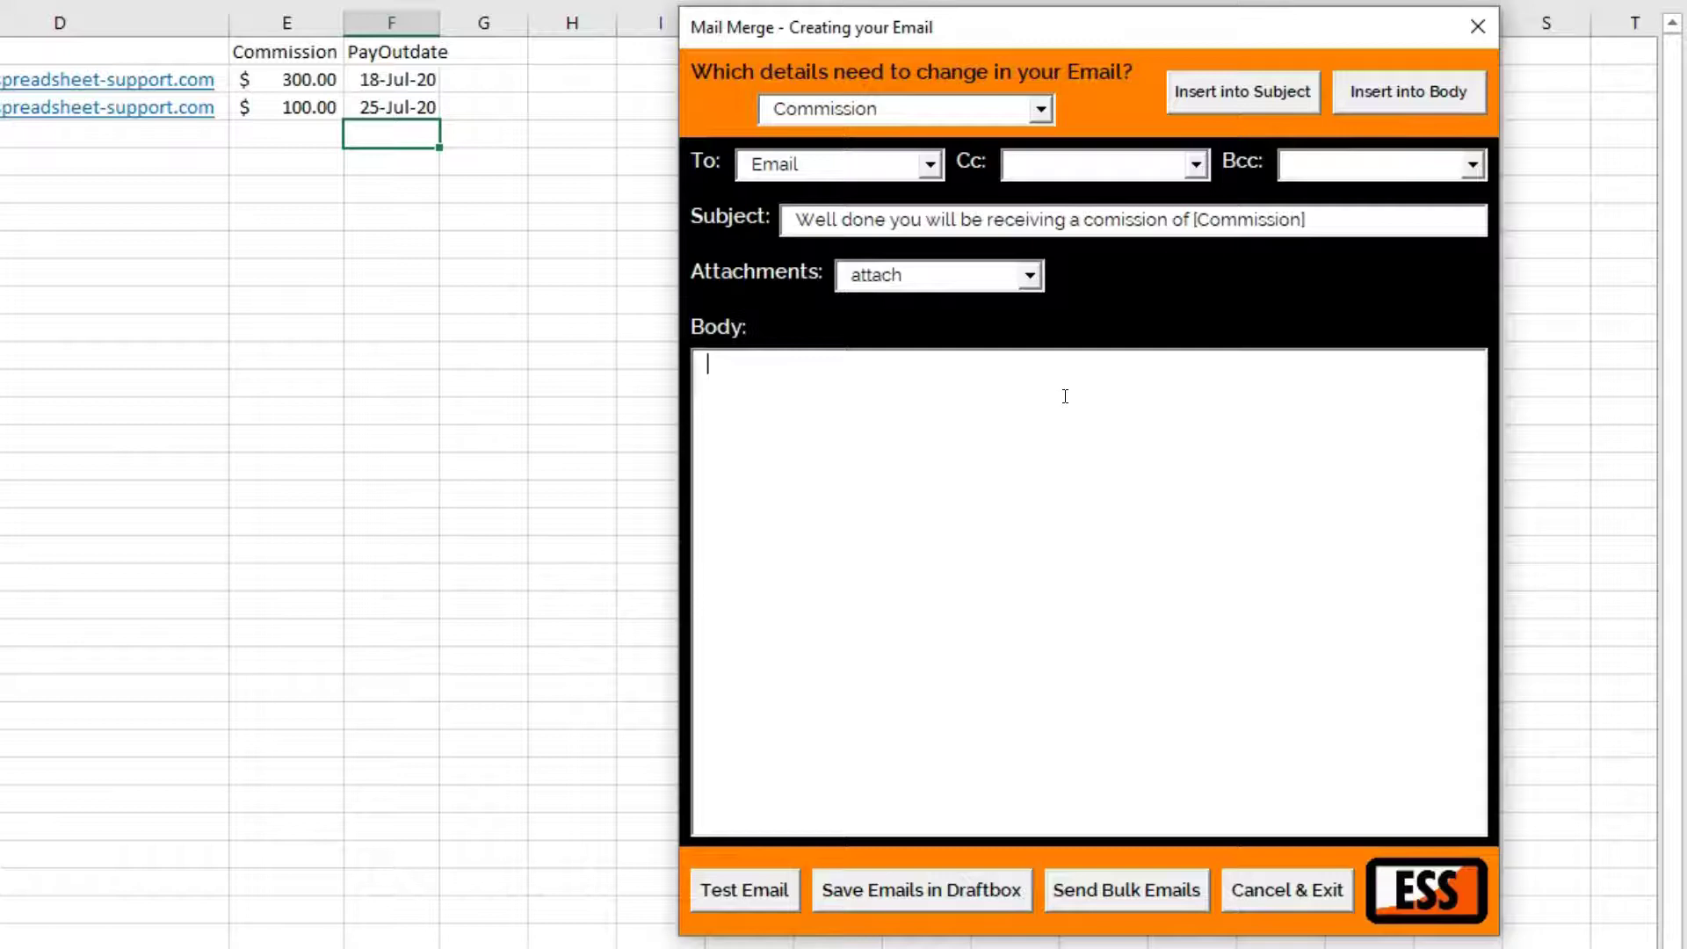
Start the email body with the greeting 'Dear [Name]' on its own line.
type("Dear")
left_click(1042, 109)
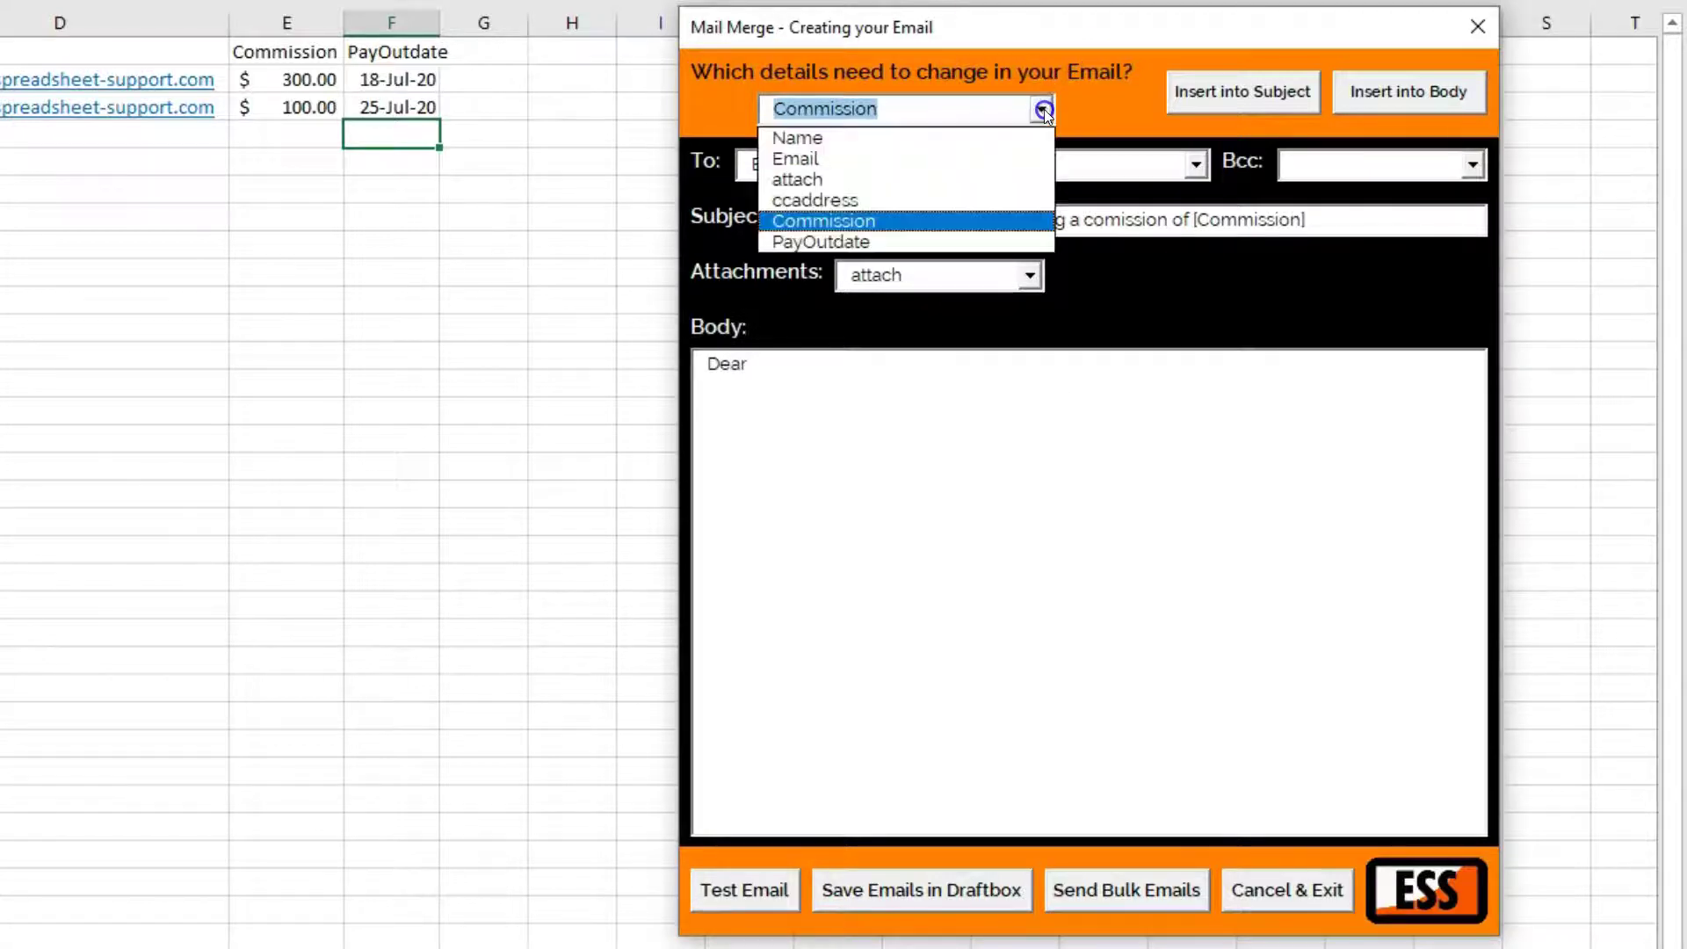
left_click(964, 139)
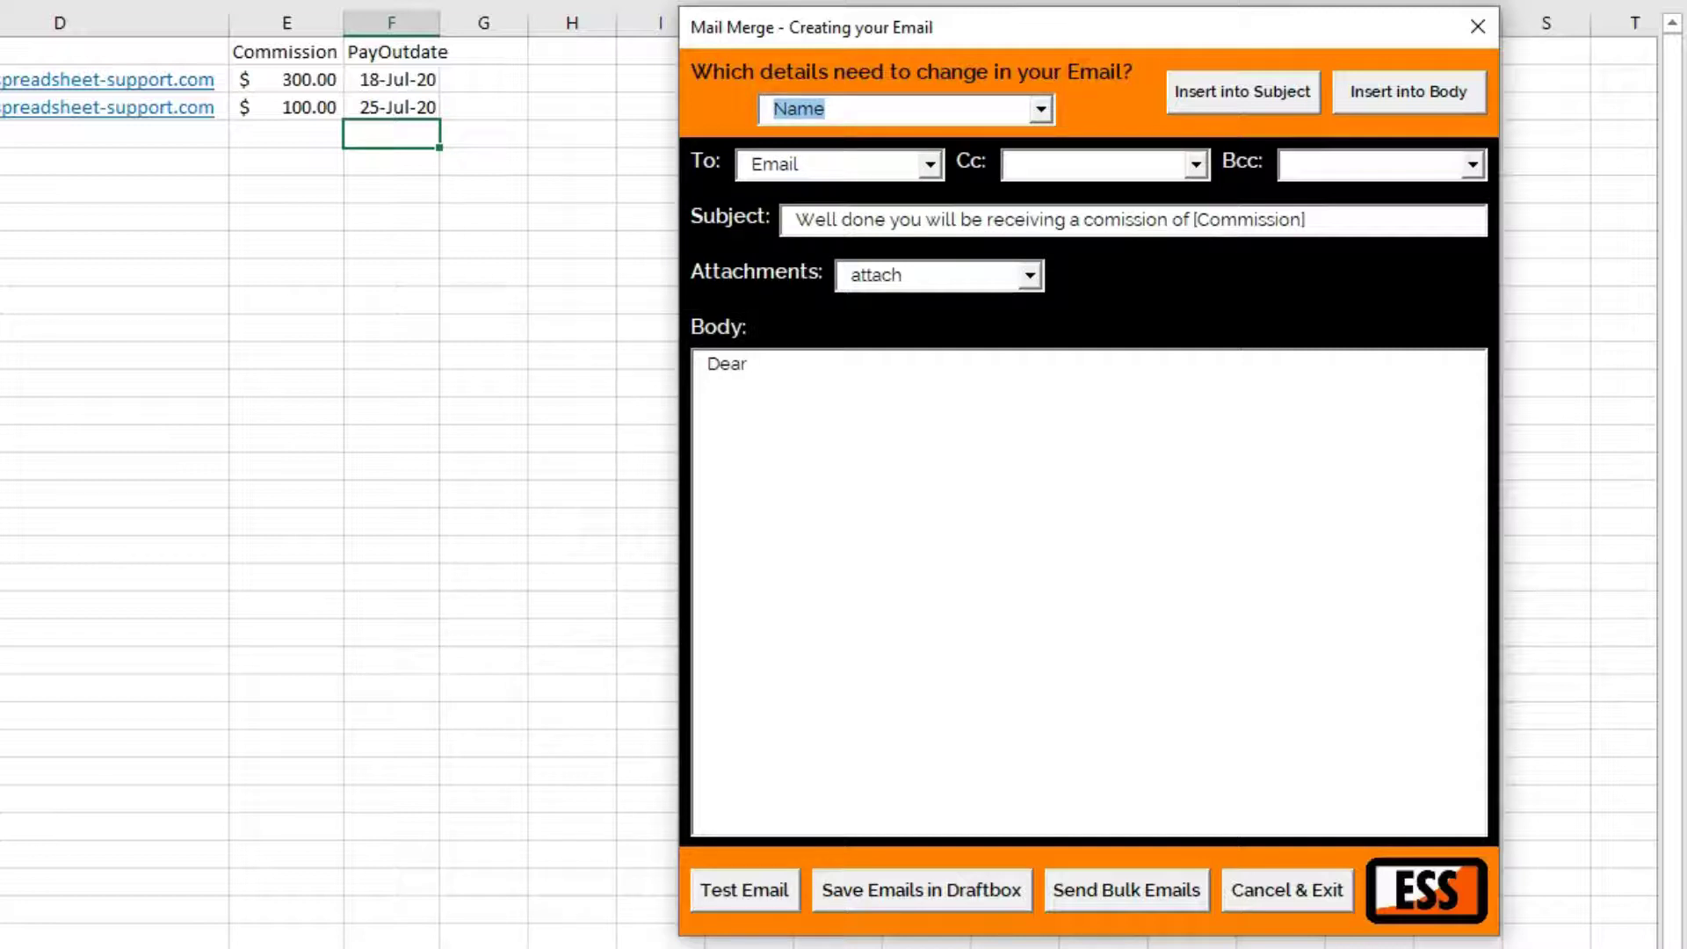
left_click(1395, 91)
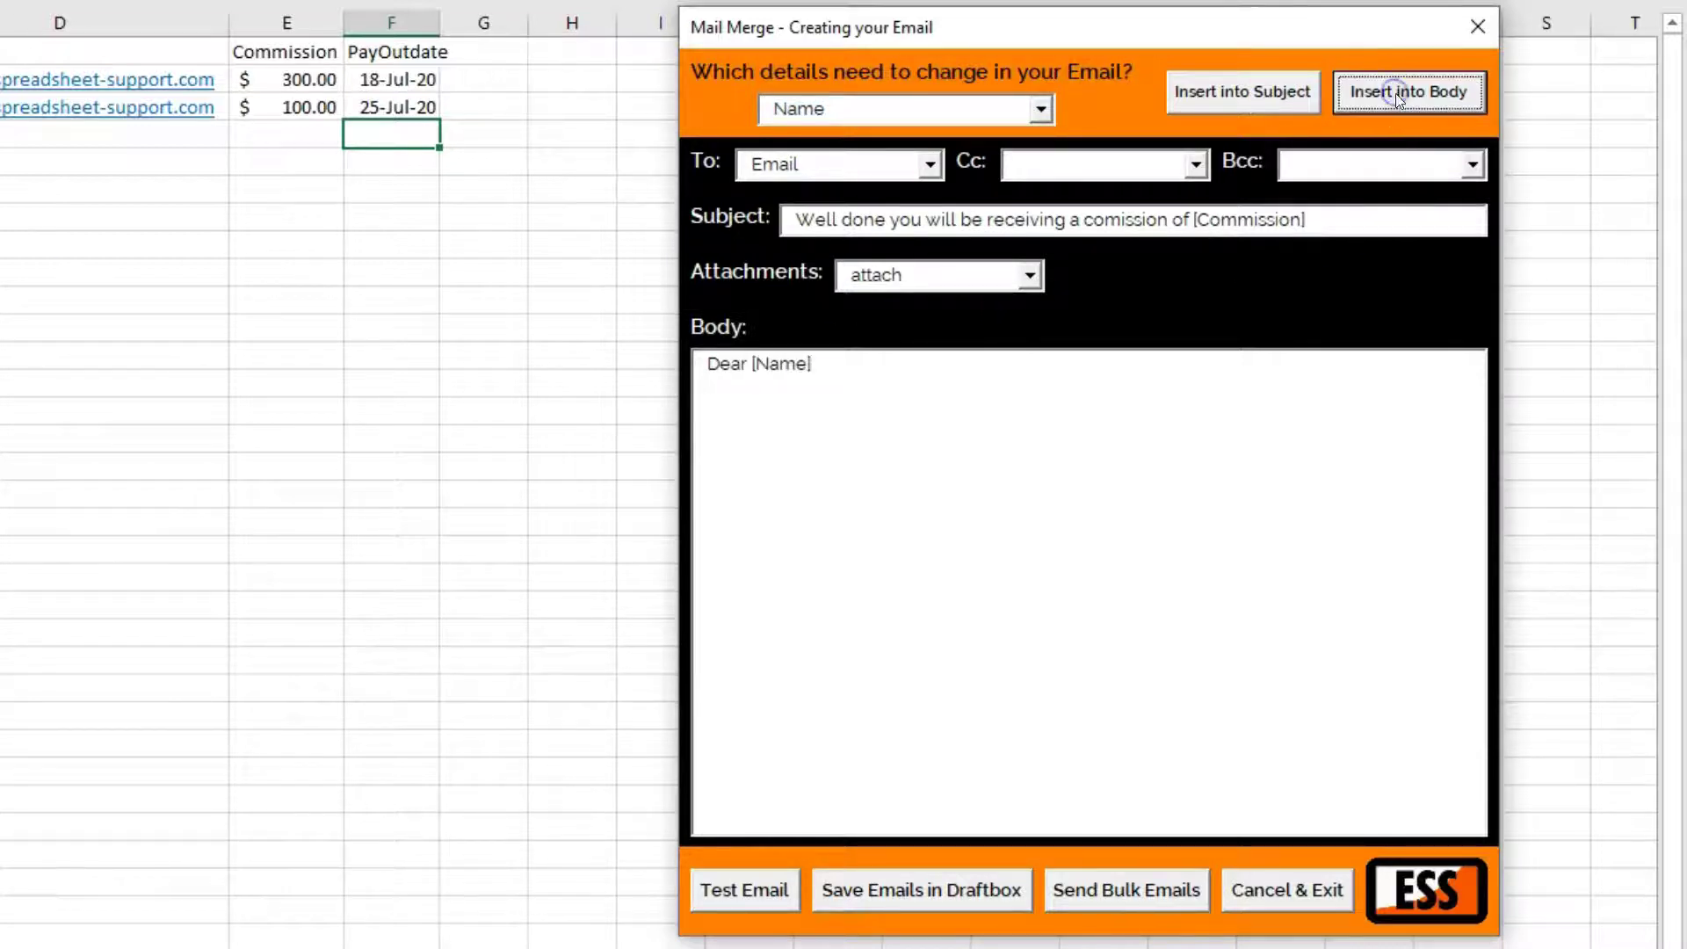
left_click(839, 365)
key("Return")
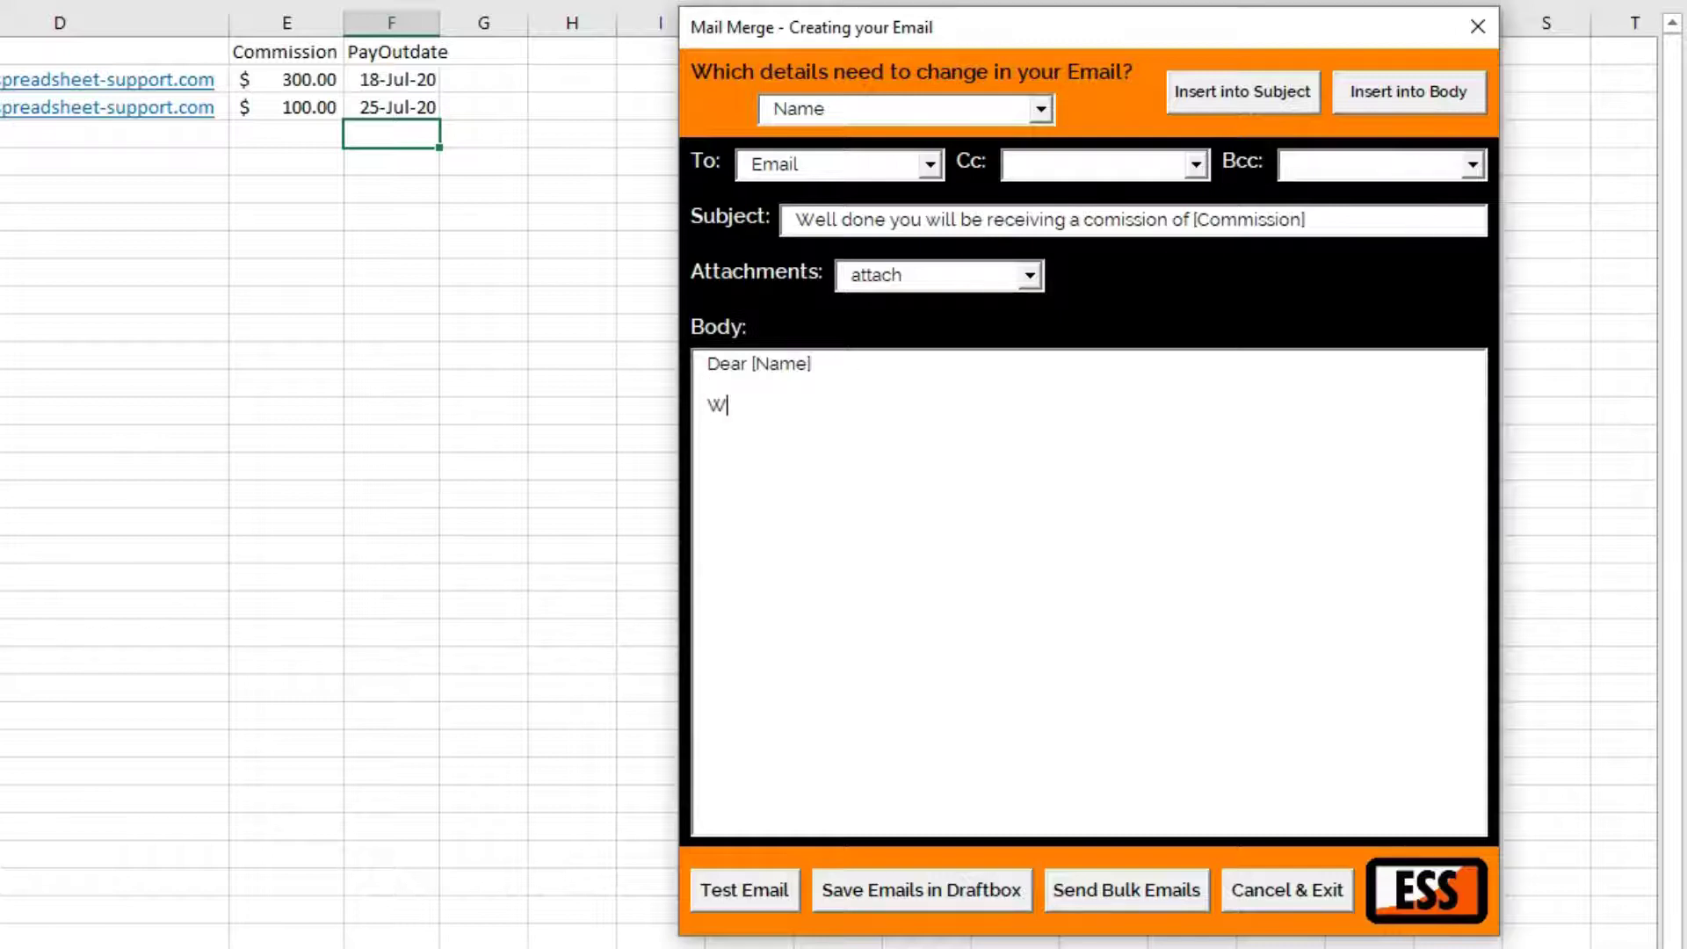
Add 'We would like to inform you of your comission value [Commission] that w…' to the body.
type("We would like to inform")
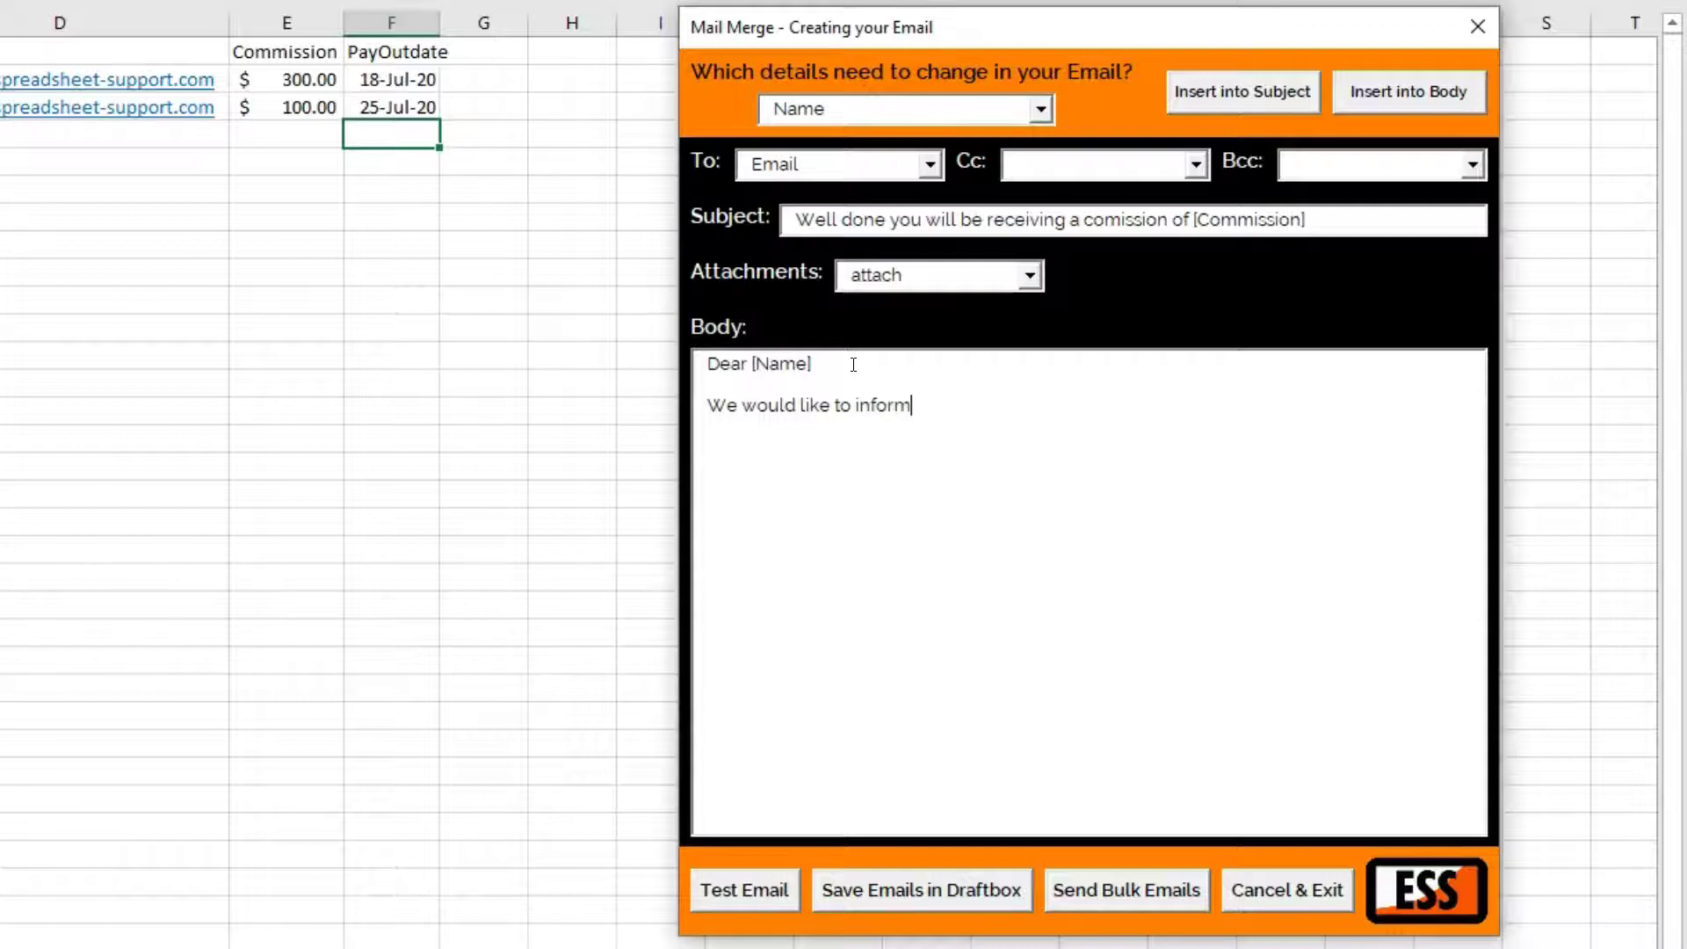
type(" you of your comission valu")
key("BackSpace")
key("BackSpace")
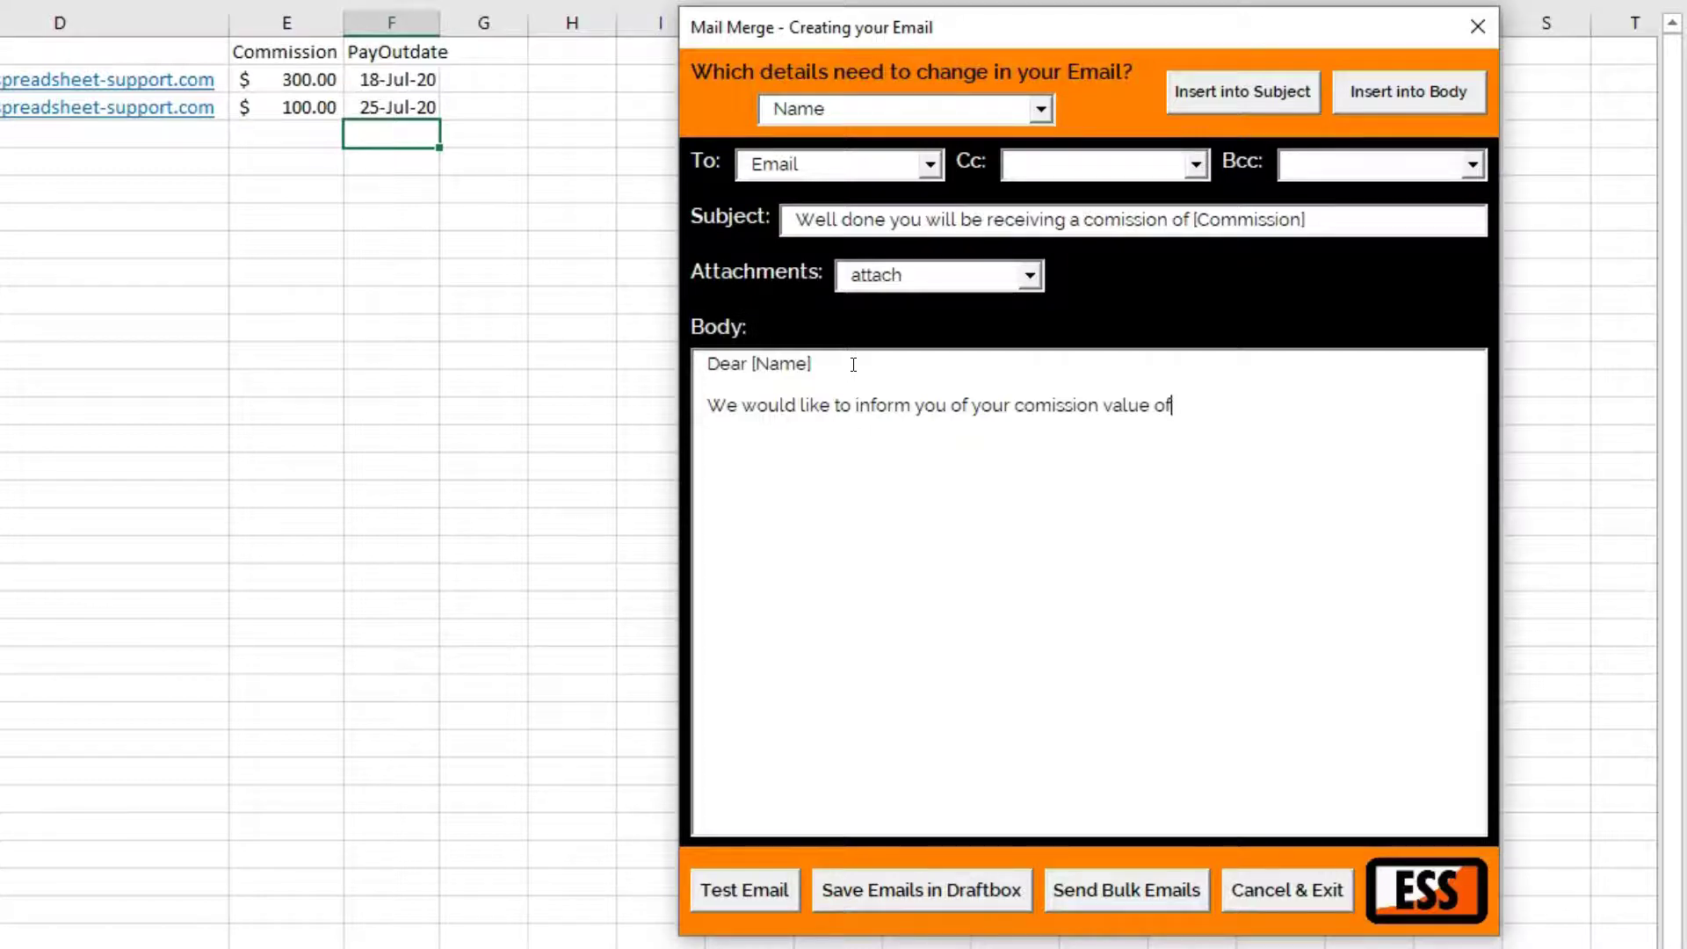
left_click(1038, 109)
left_click(949, 222)
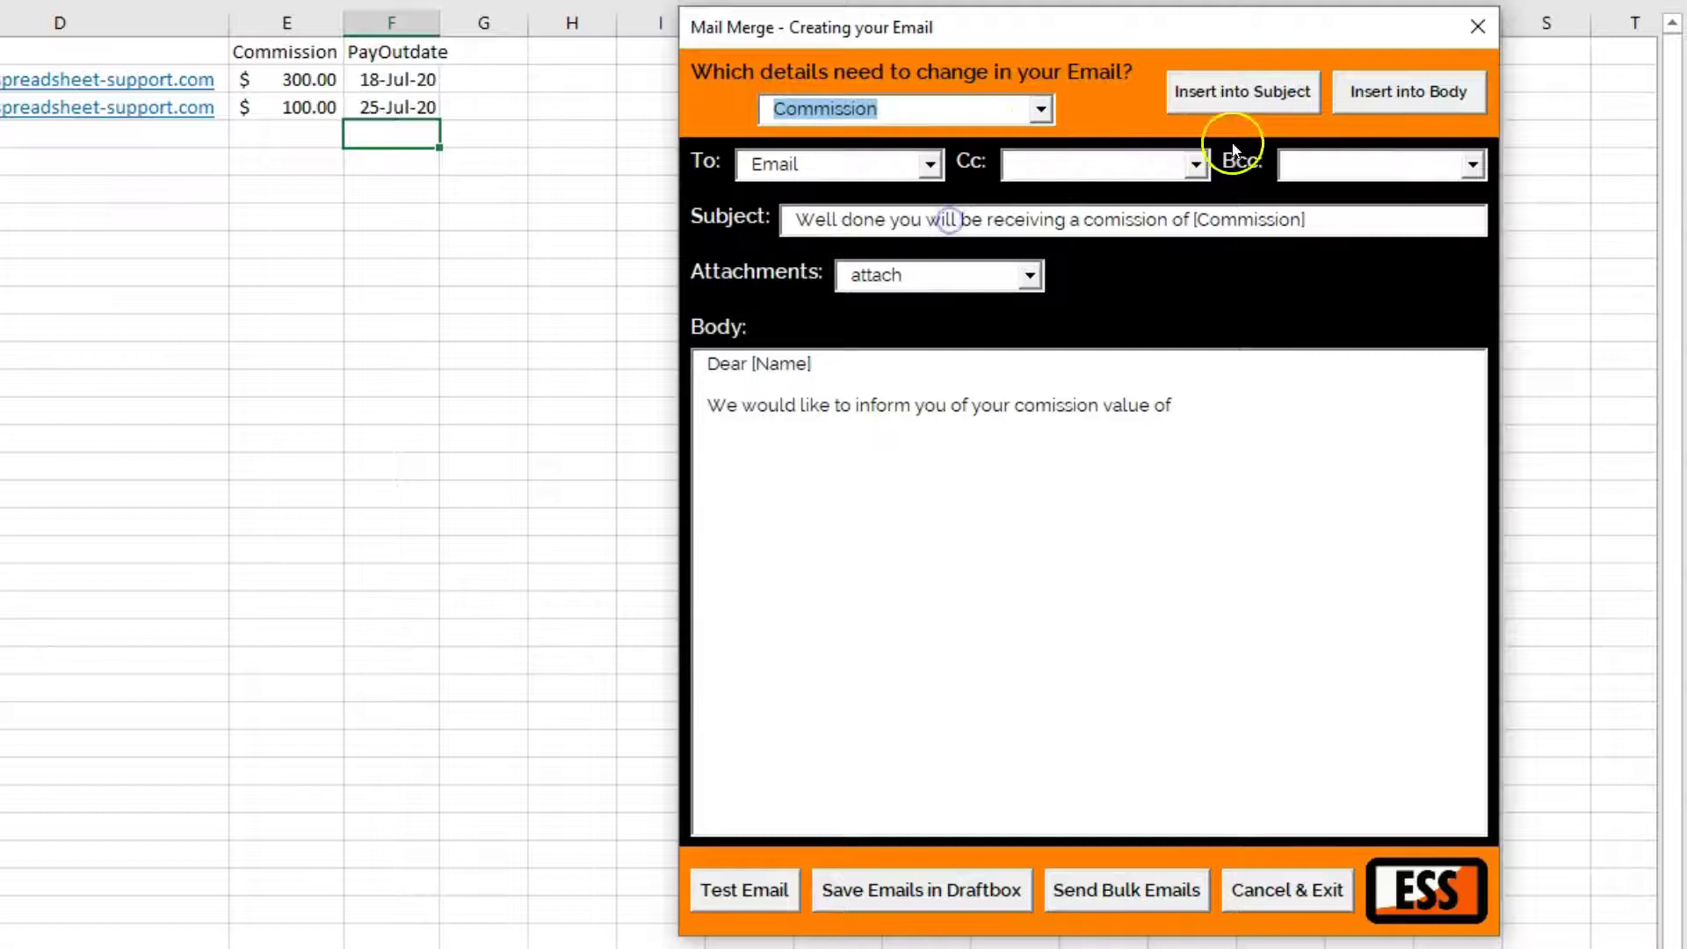
left_click(1406, 97)
left_click(1298, 406)
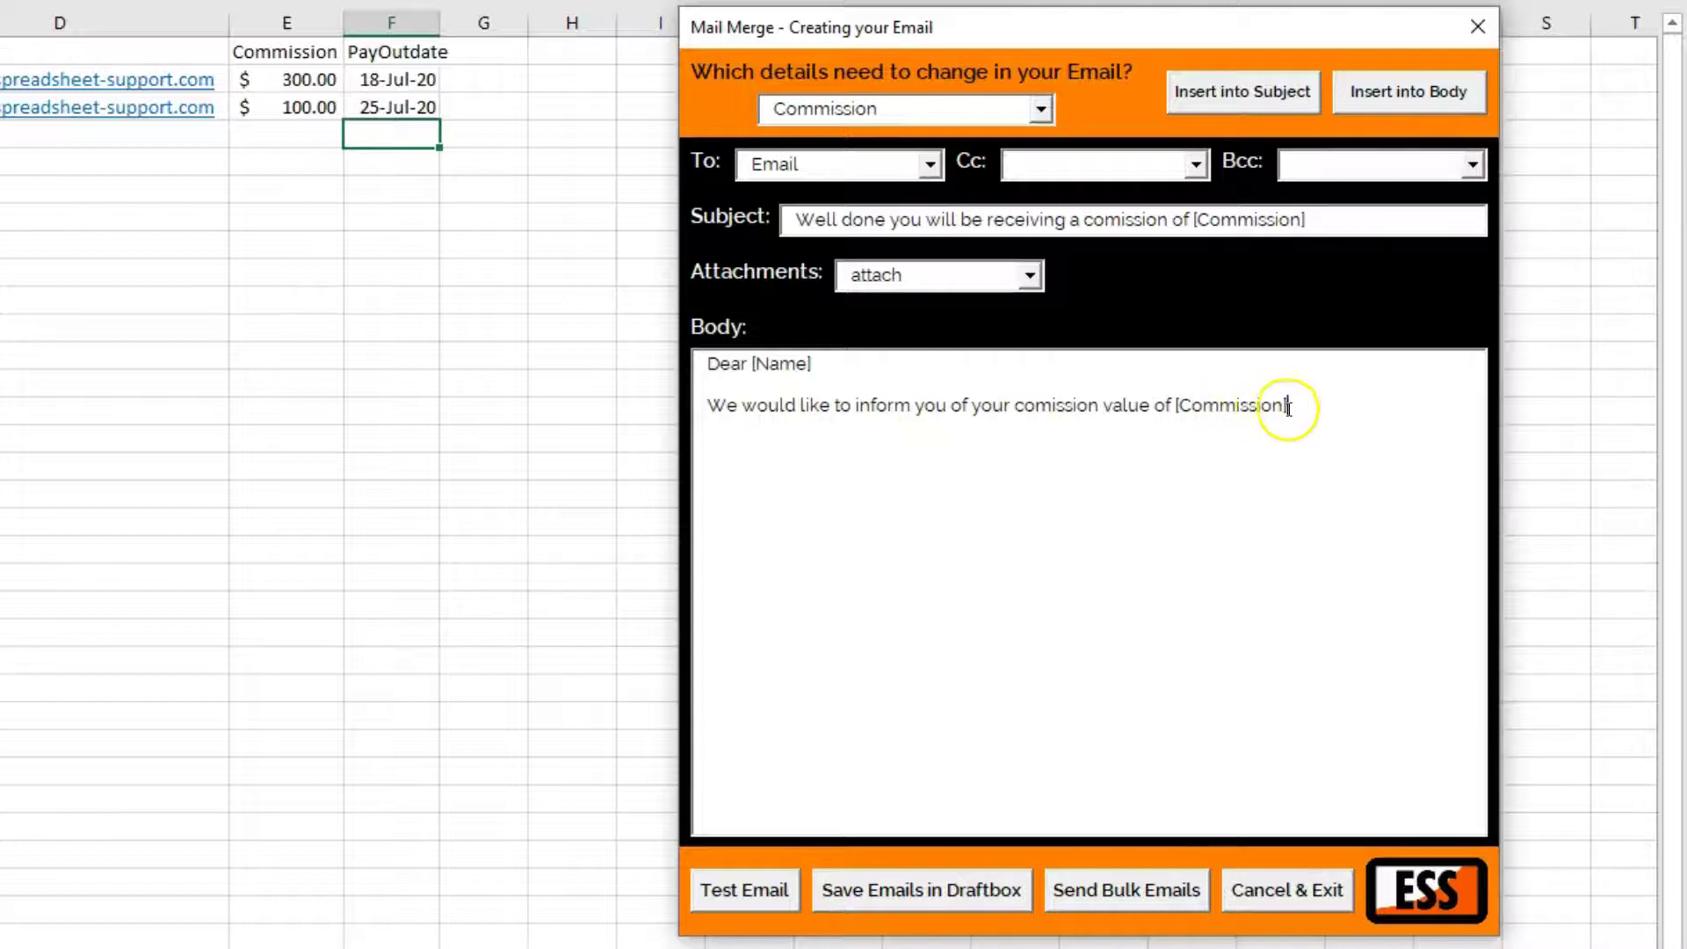
type("that will be paid out to you on")
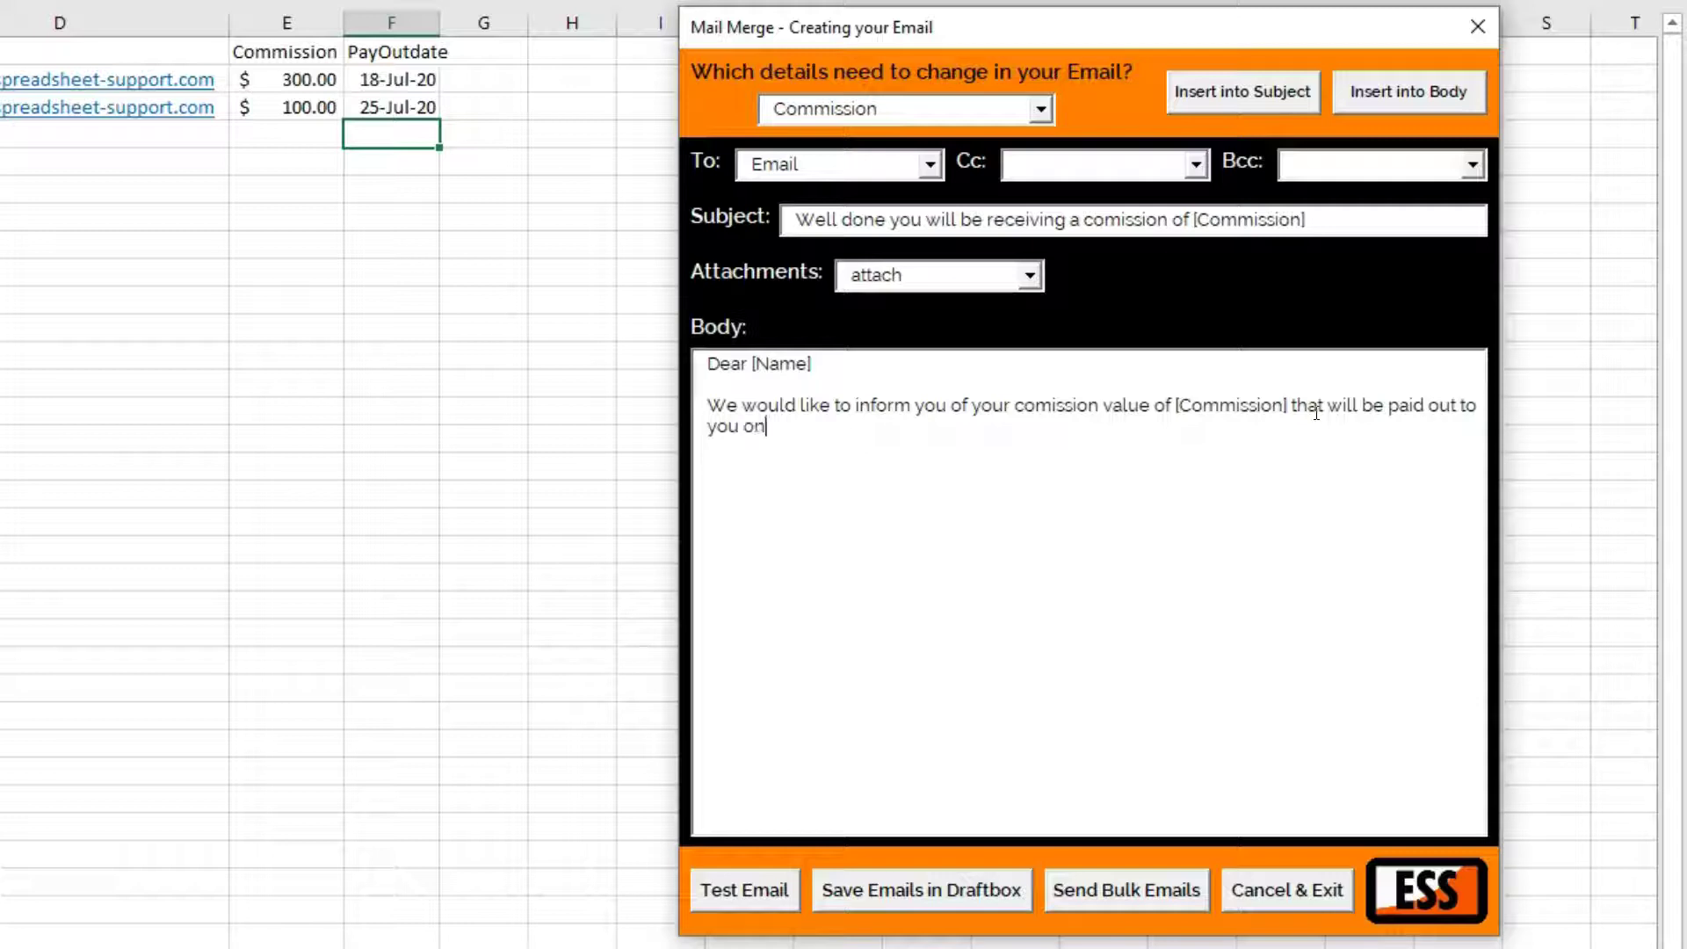
Insert [PayOutdate] after 'you on', then add a thank-you line and 'Kind Regards, Excel Team'.
left_click(752, 593)
left_click(1049, 107)
left_click(955, 244)
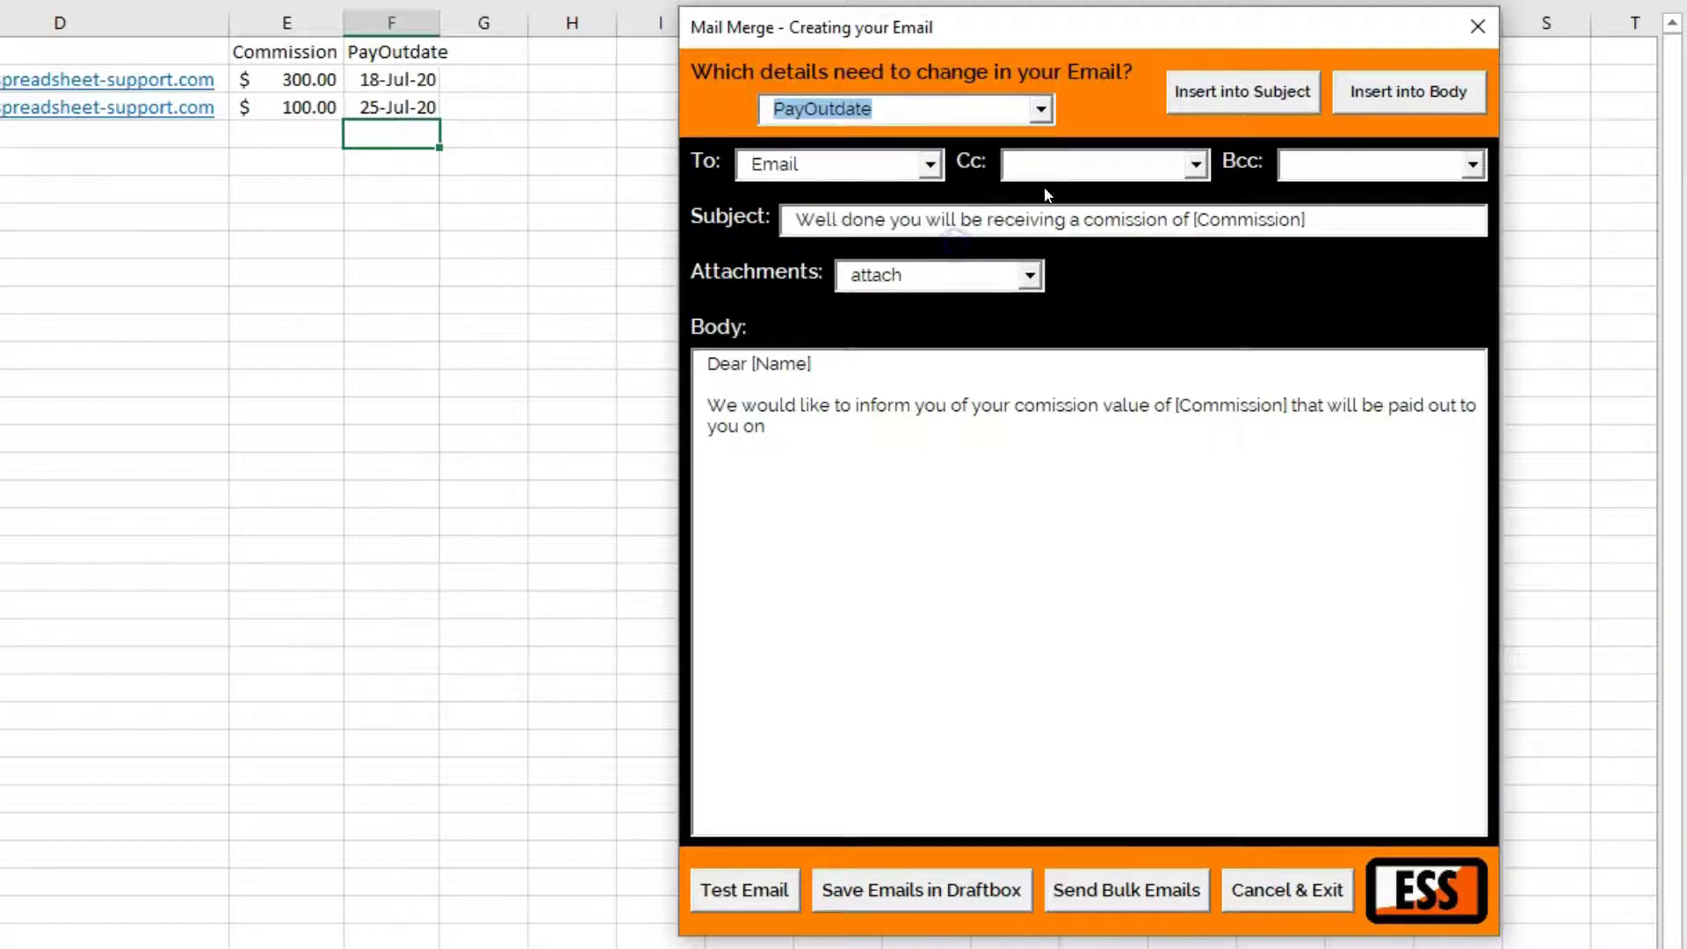
left_click(1350, 114)
left_click(1391, 95)
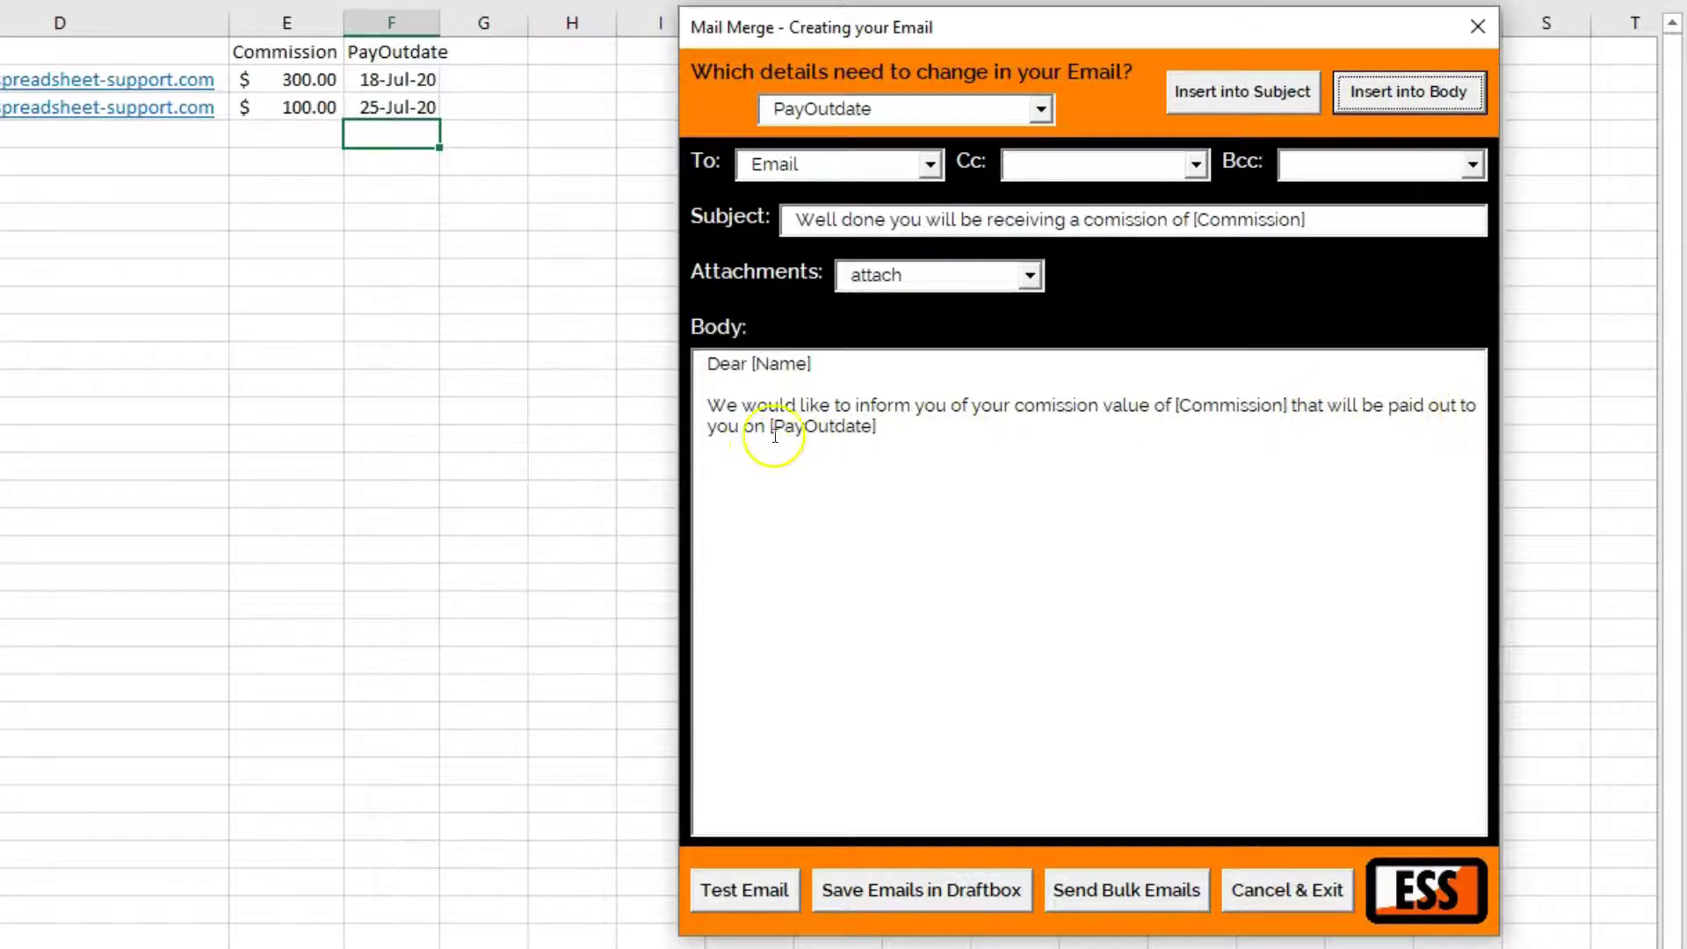
left_click(878, 427)
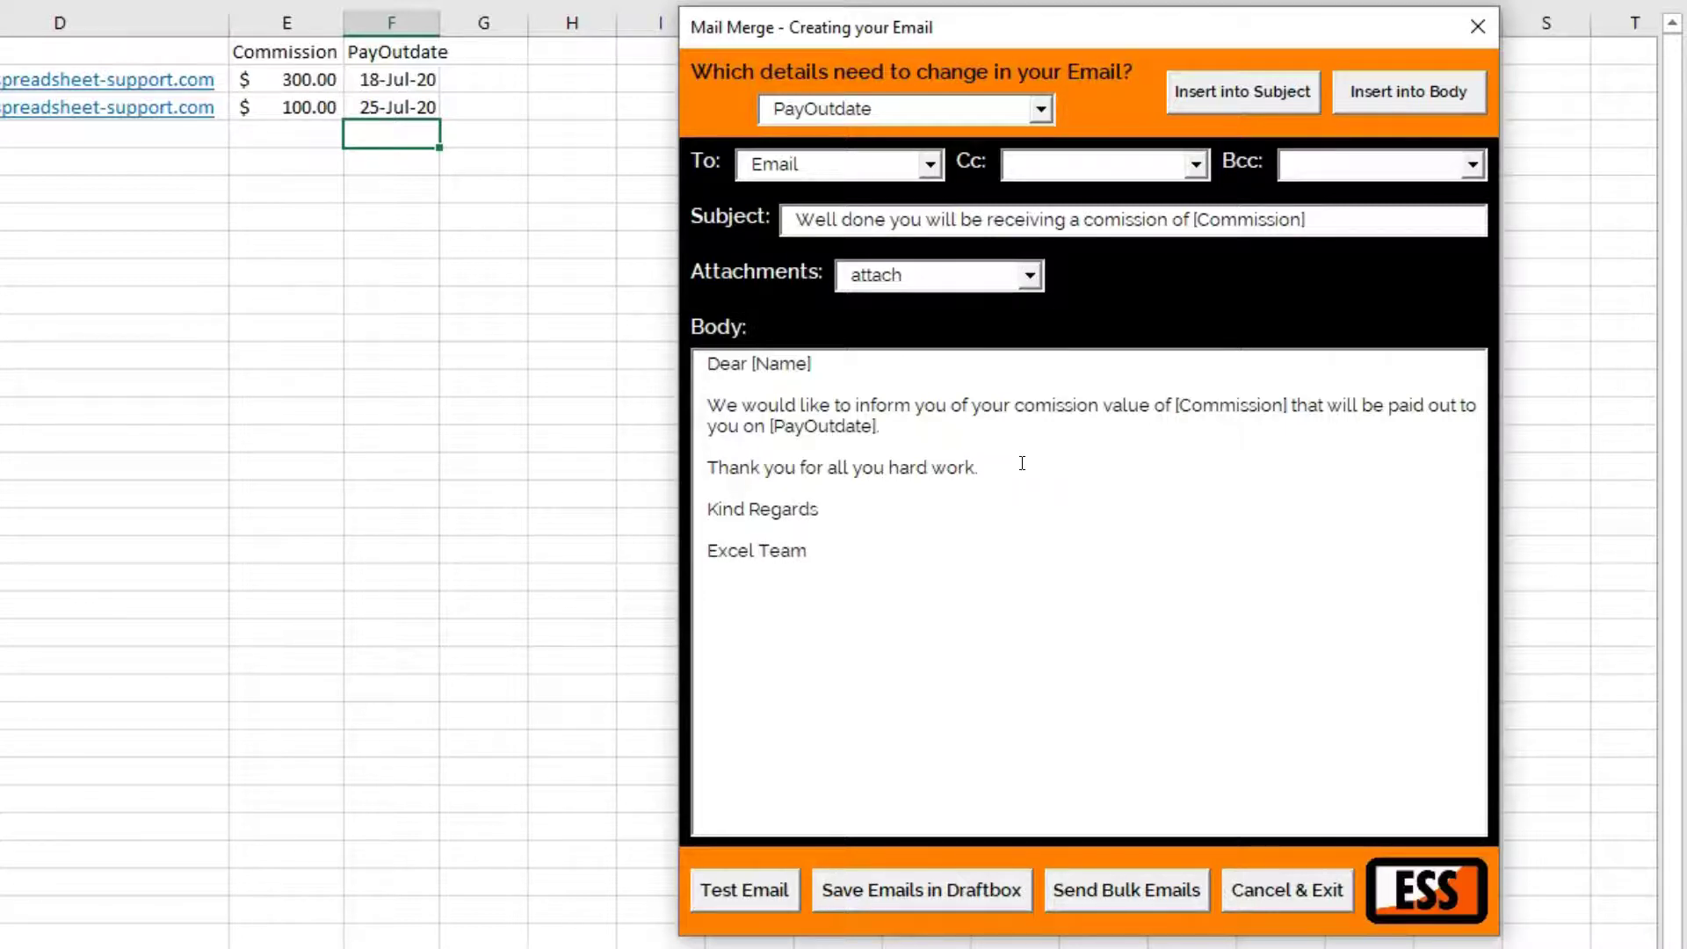
left_click(1087, 364)
left_click(751, 892)
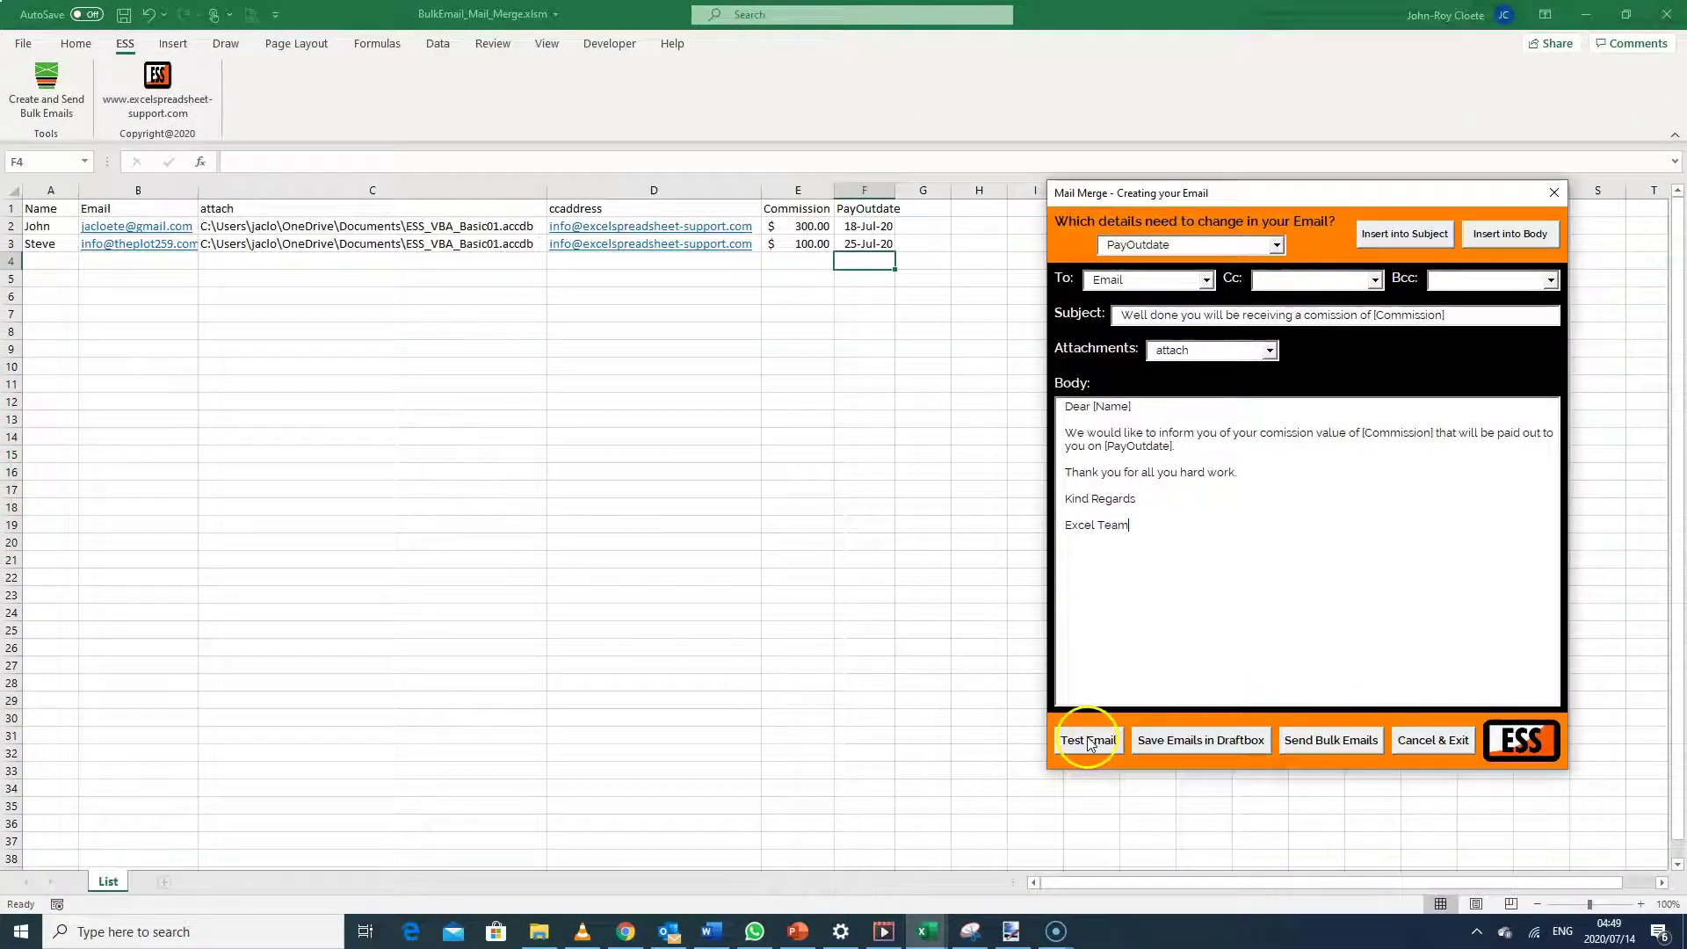
Generate a test email and check commission 300, payout date 2020/07/18 and the attachment.
left_click(1087, 741)
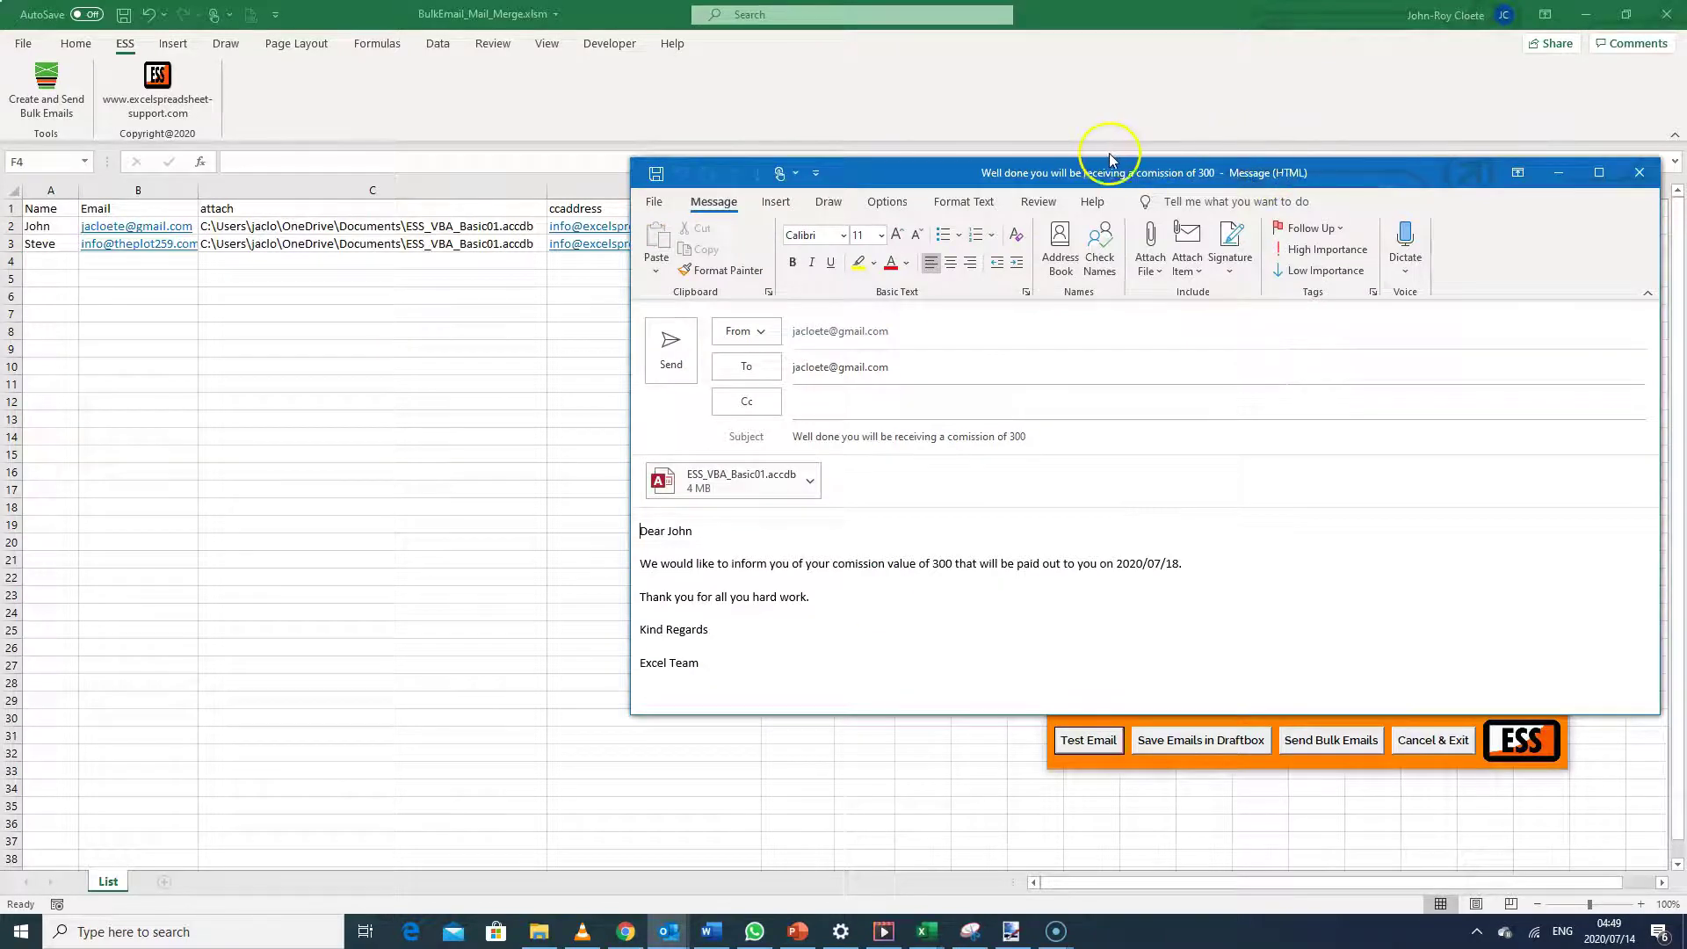
left_click_drag(1280, 176, 925, 153)
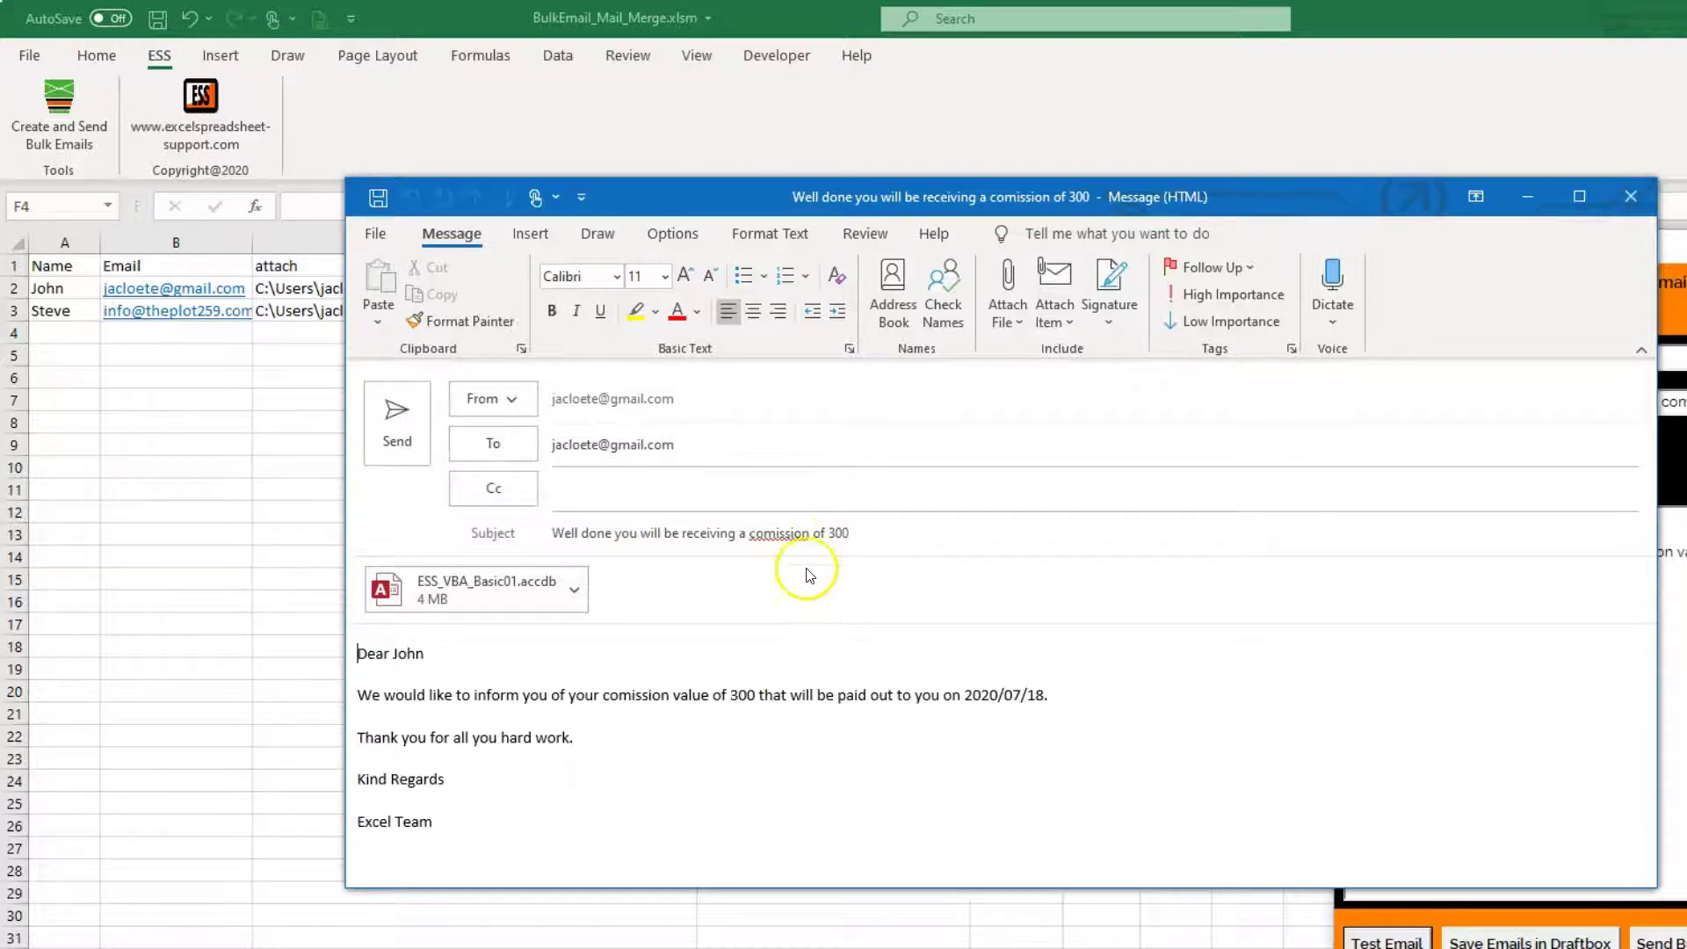
left_click_drag(1318, 208, 1050, 185)
Fix the subject spelling to 'commission' and add $ before [Commission].
left_click(1557, 262)
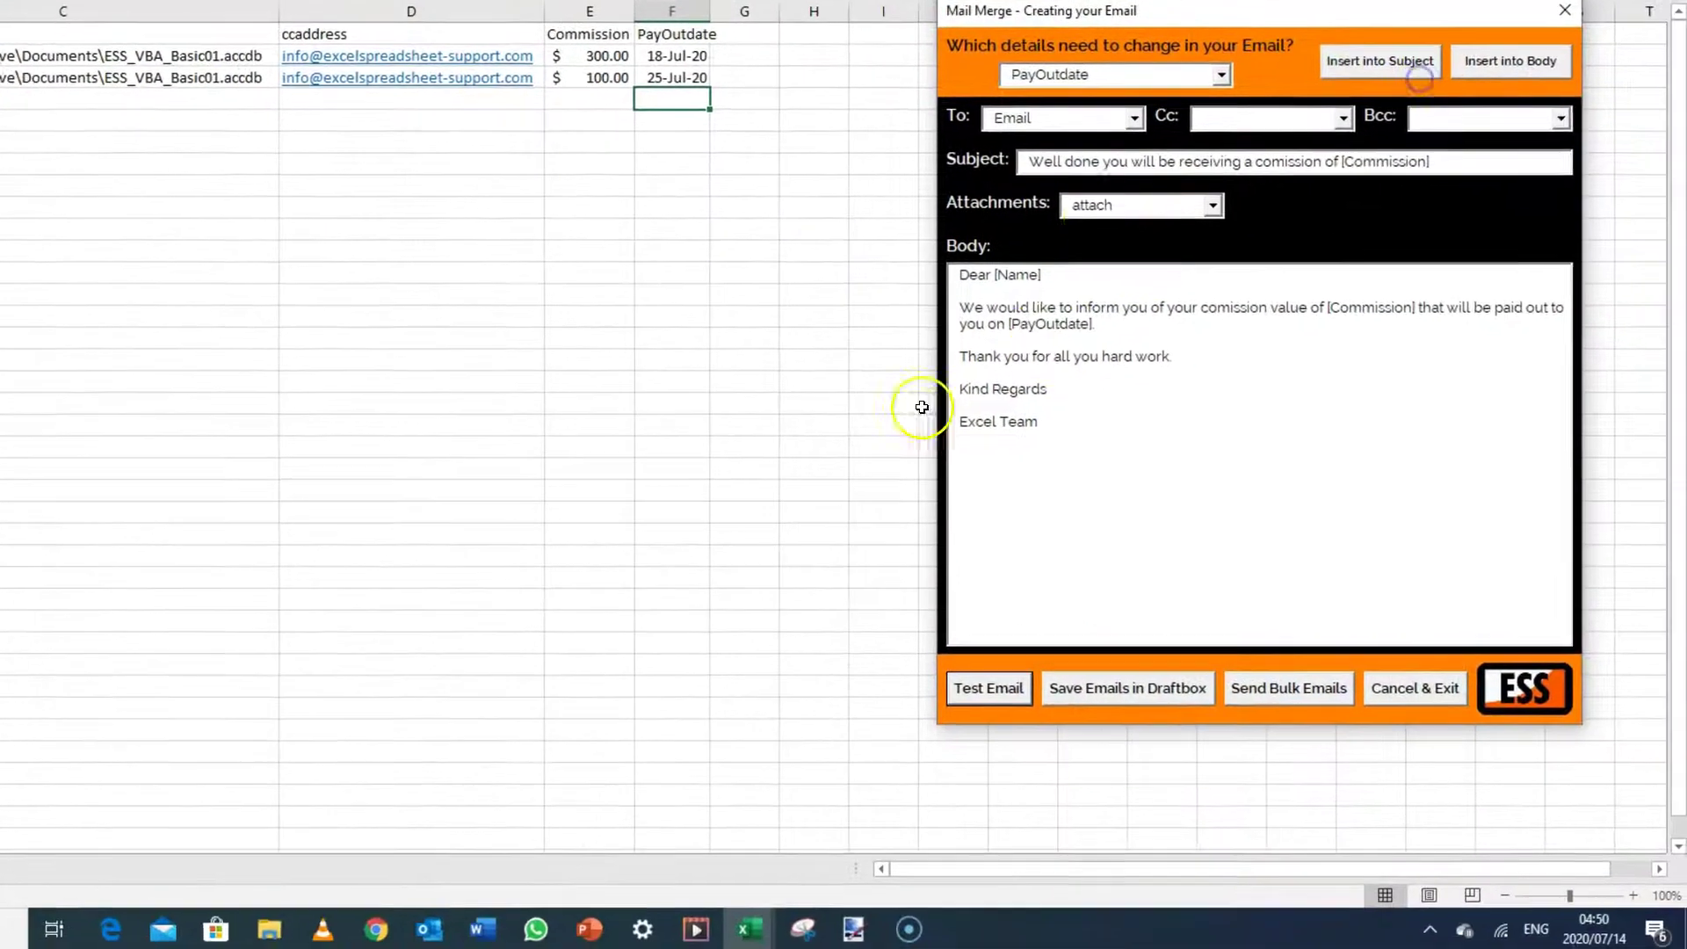
left_click(1285, 162)
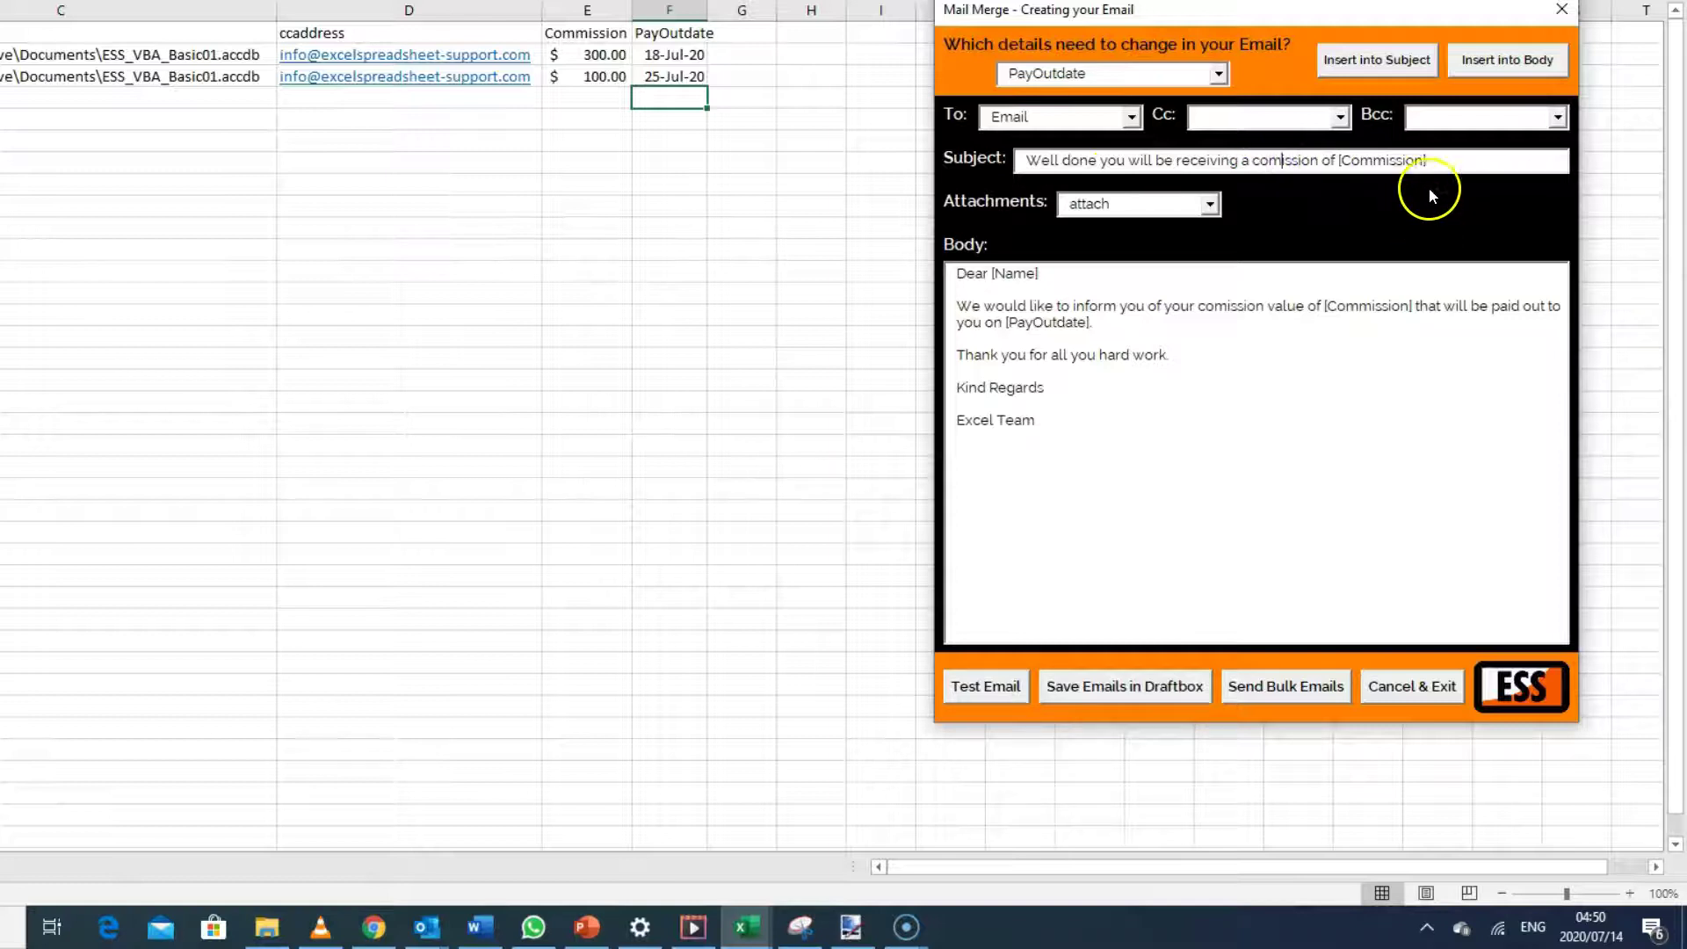
type("m")
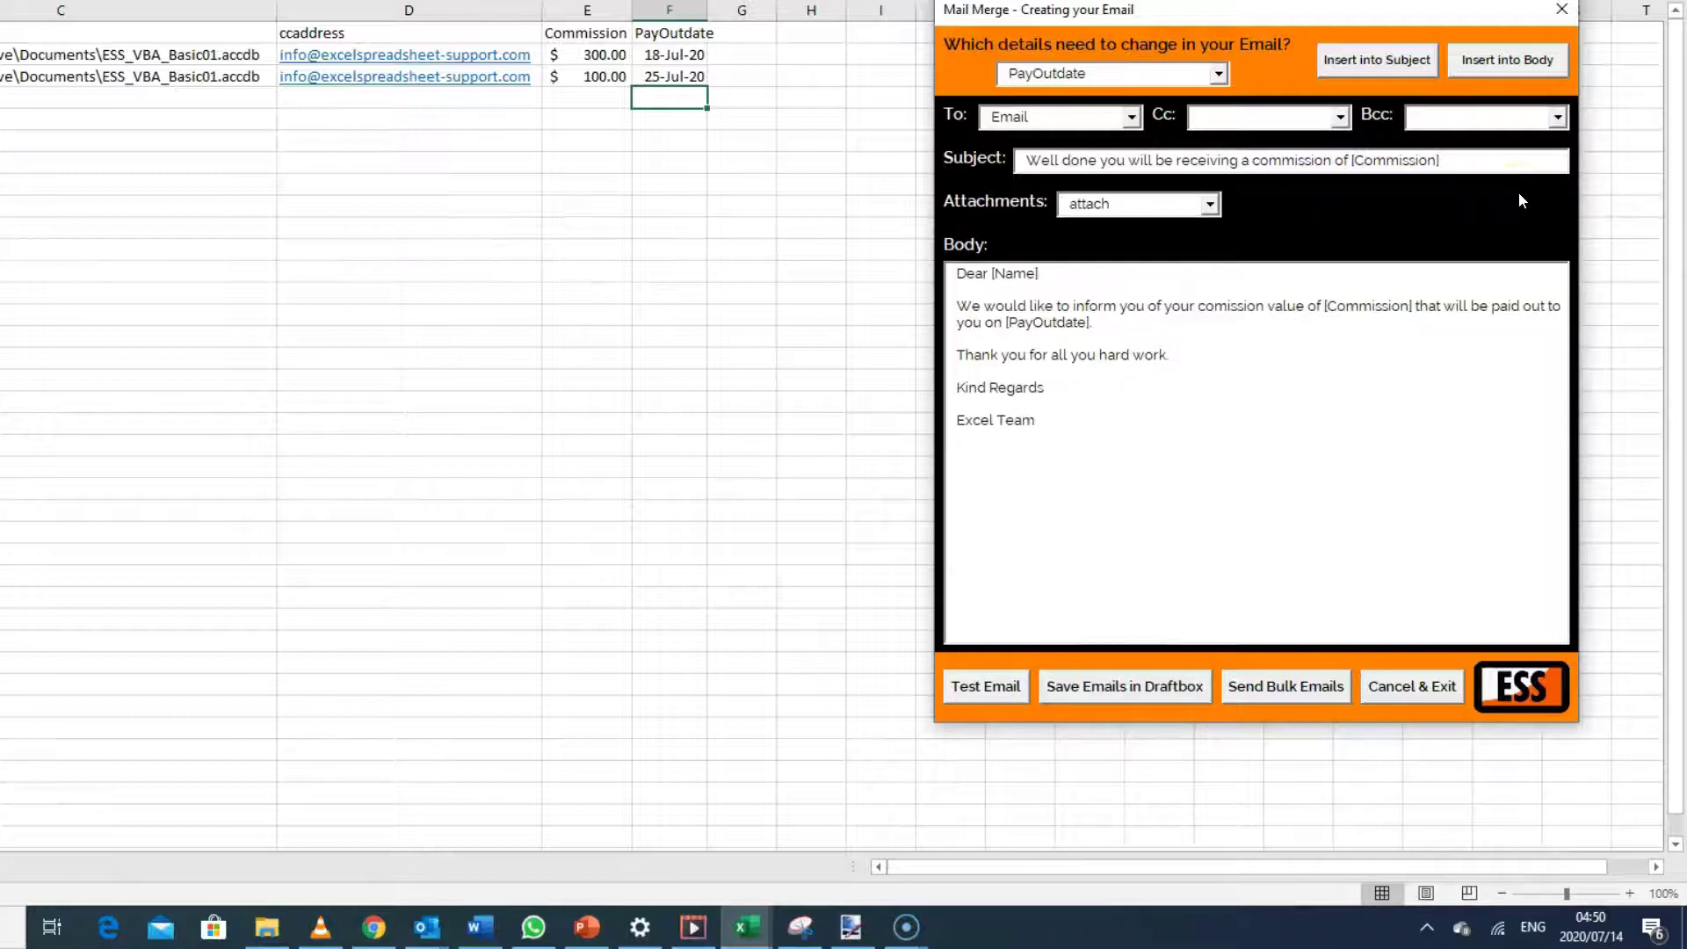
type(" $")
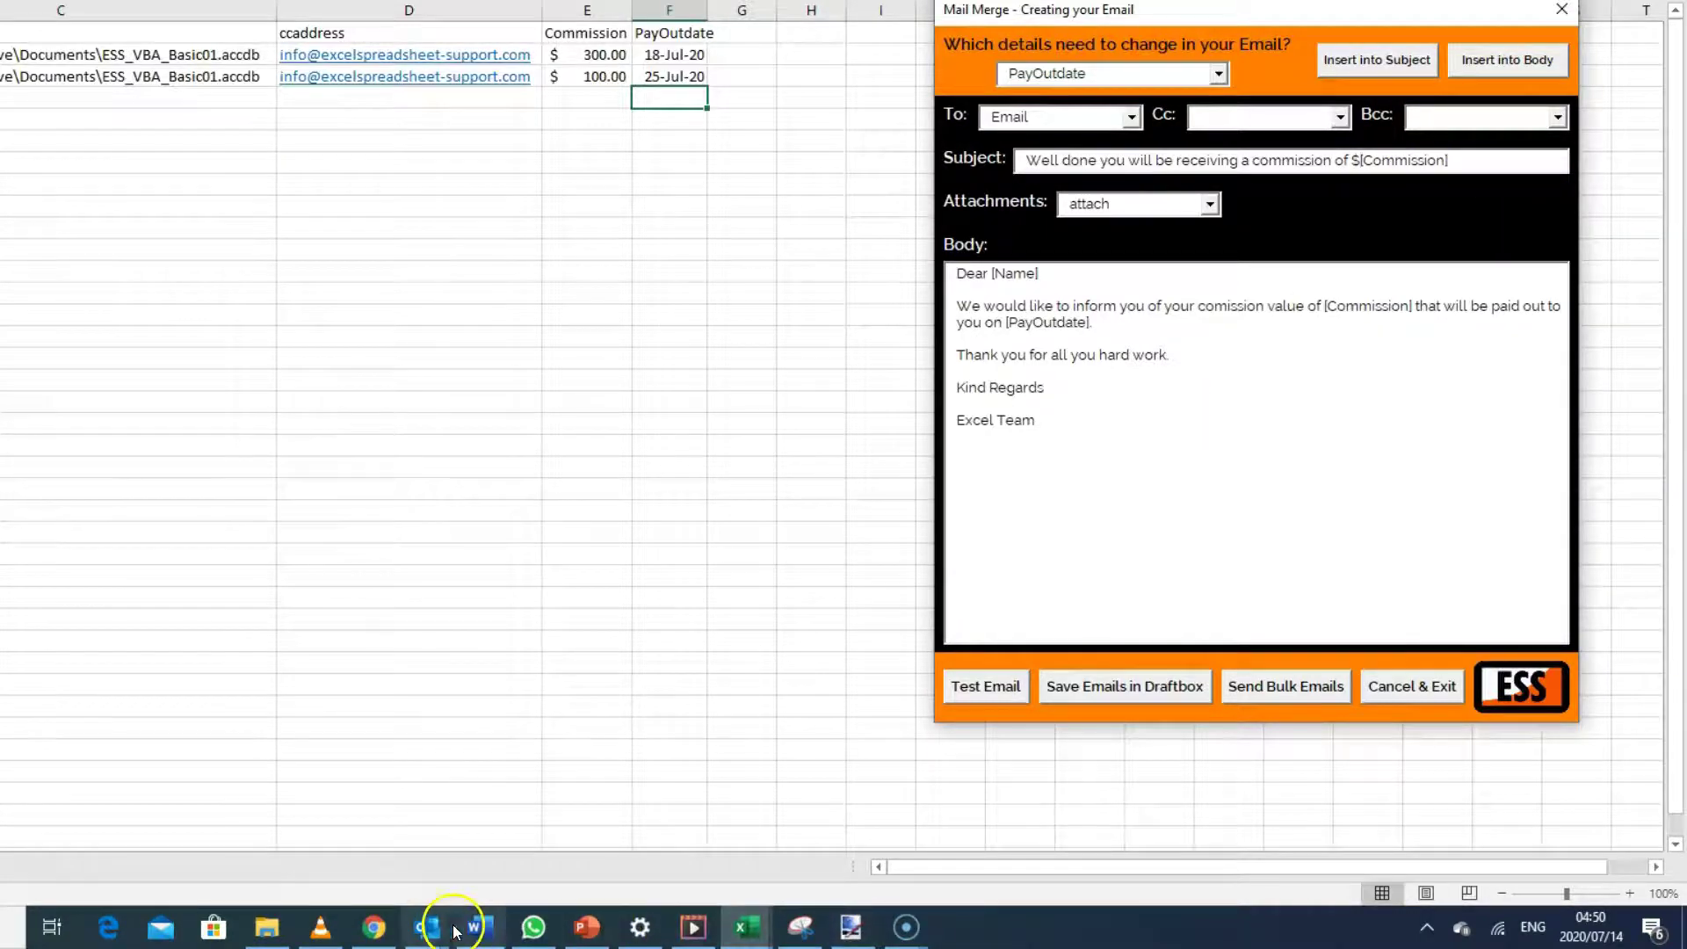
Spot 'comission' in the test email and correct it to 'commission' in the template body.
mouse_move(435, 933)
left_click(519, 835)
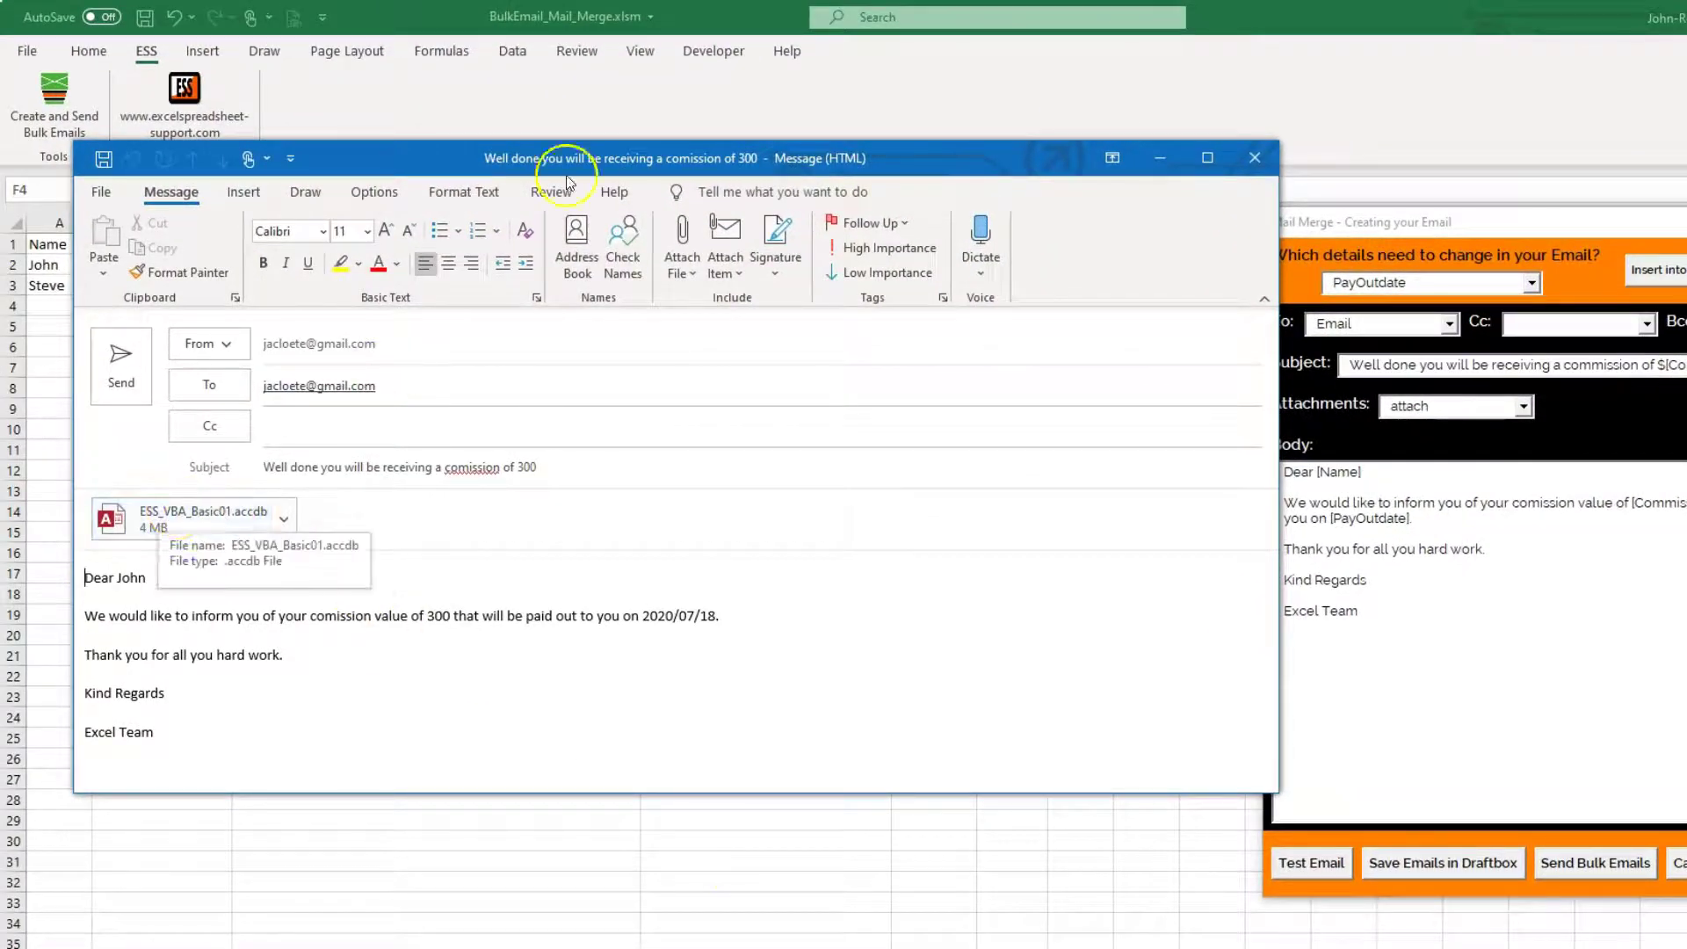
left_click_drag(603, 145, 989, 87)
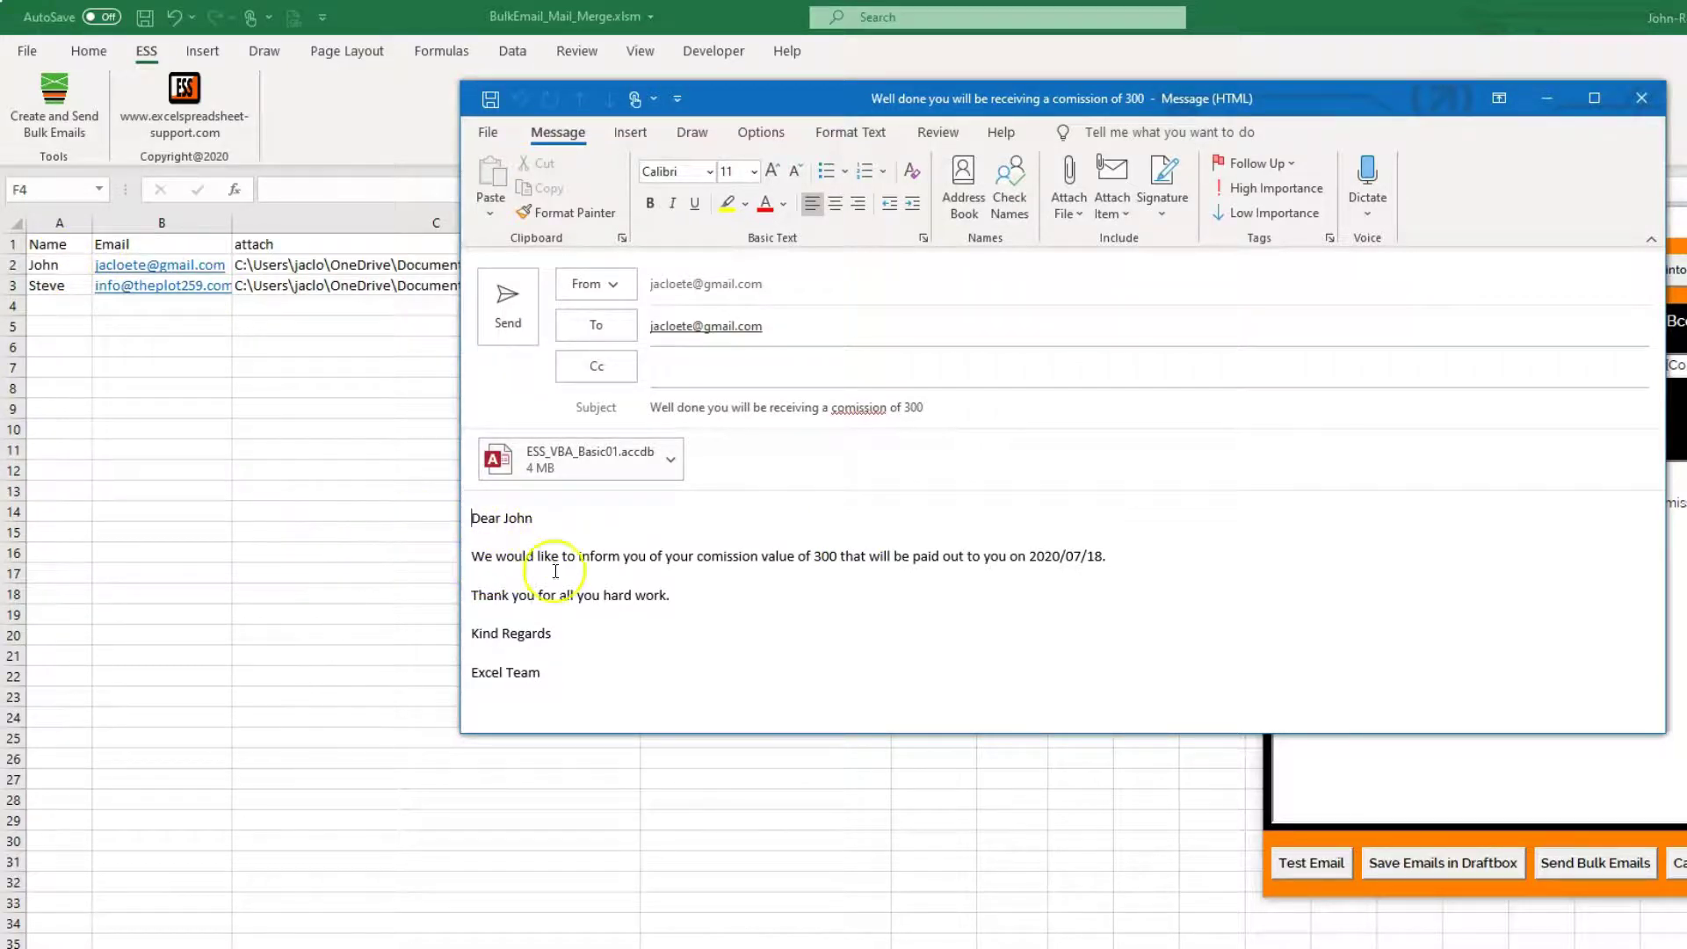
left_click(720, 557)
key("Escape")
left_click(1537, 502)
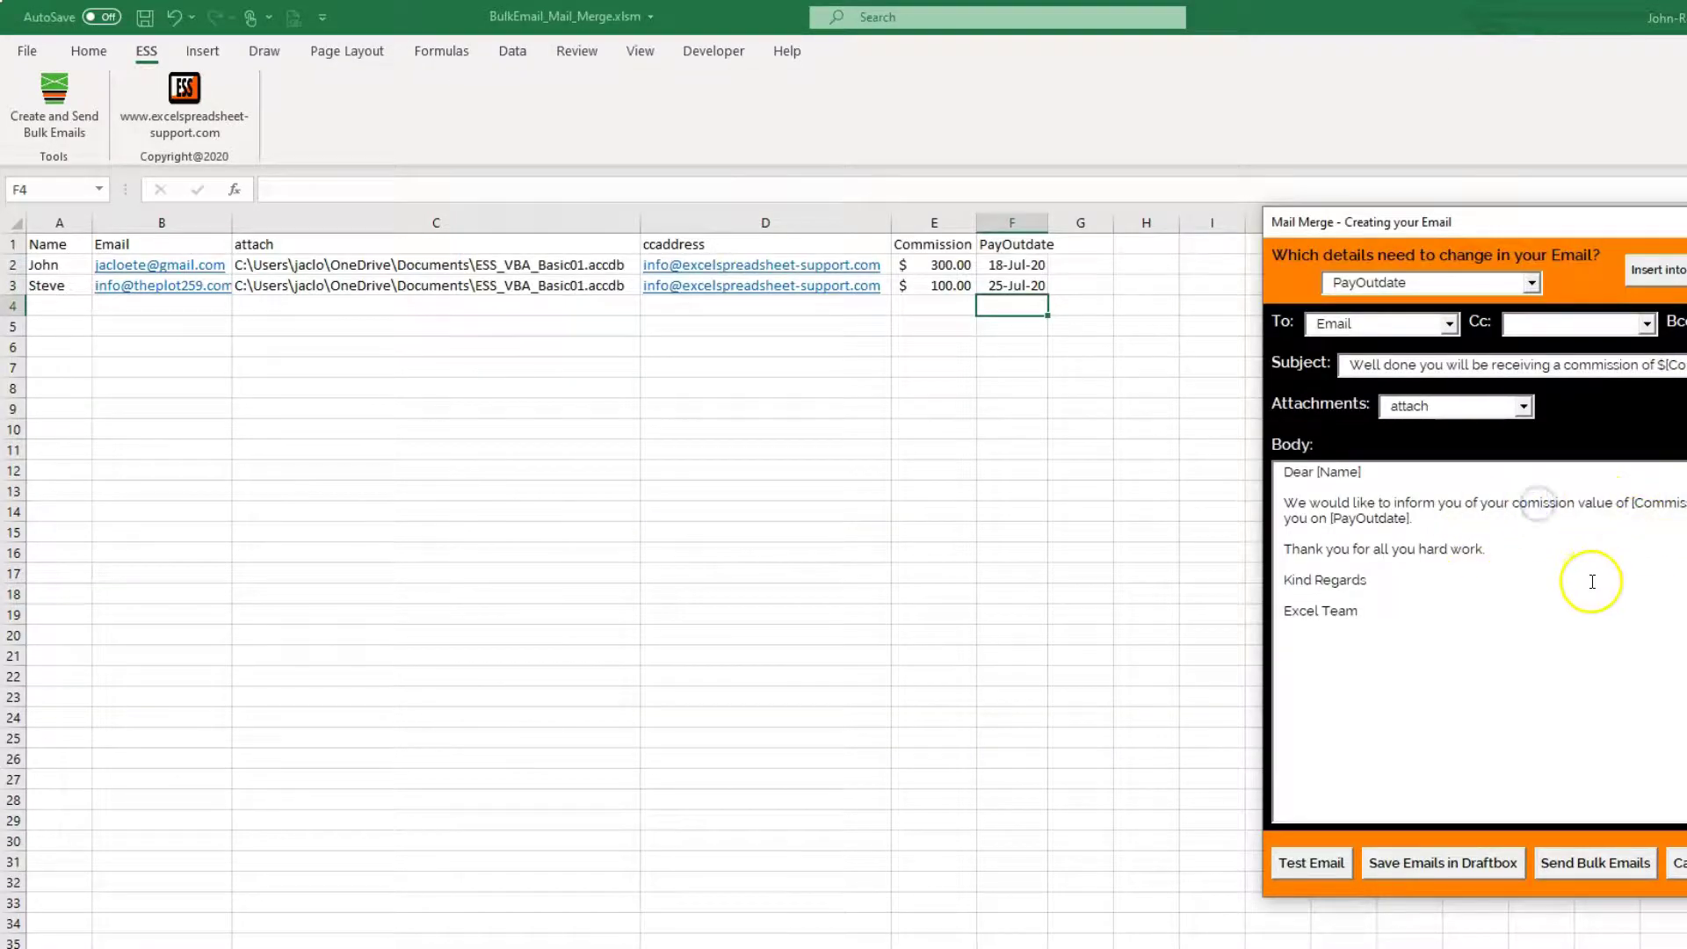
type("m")
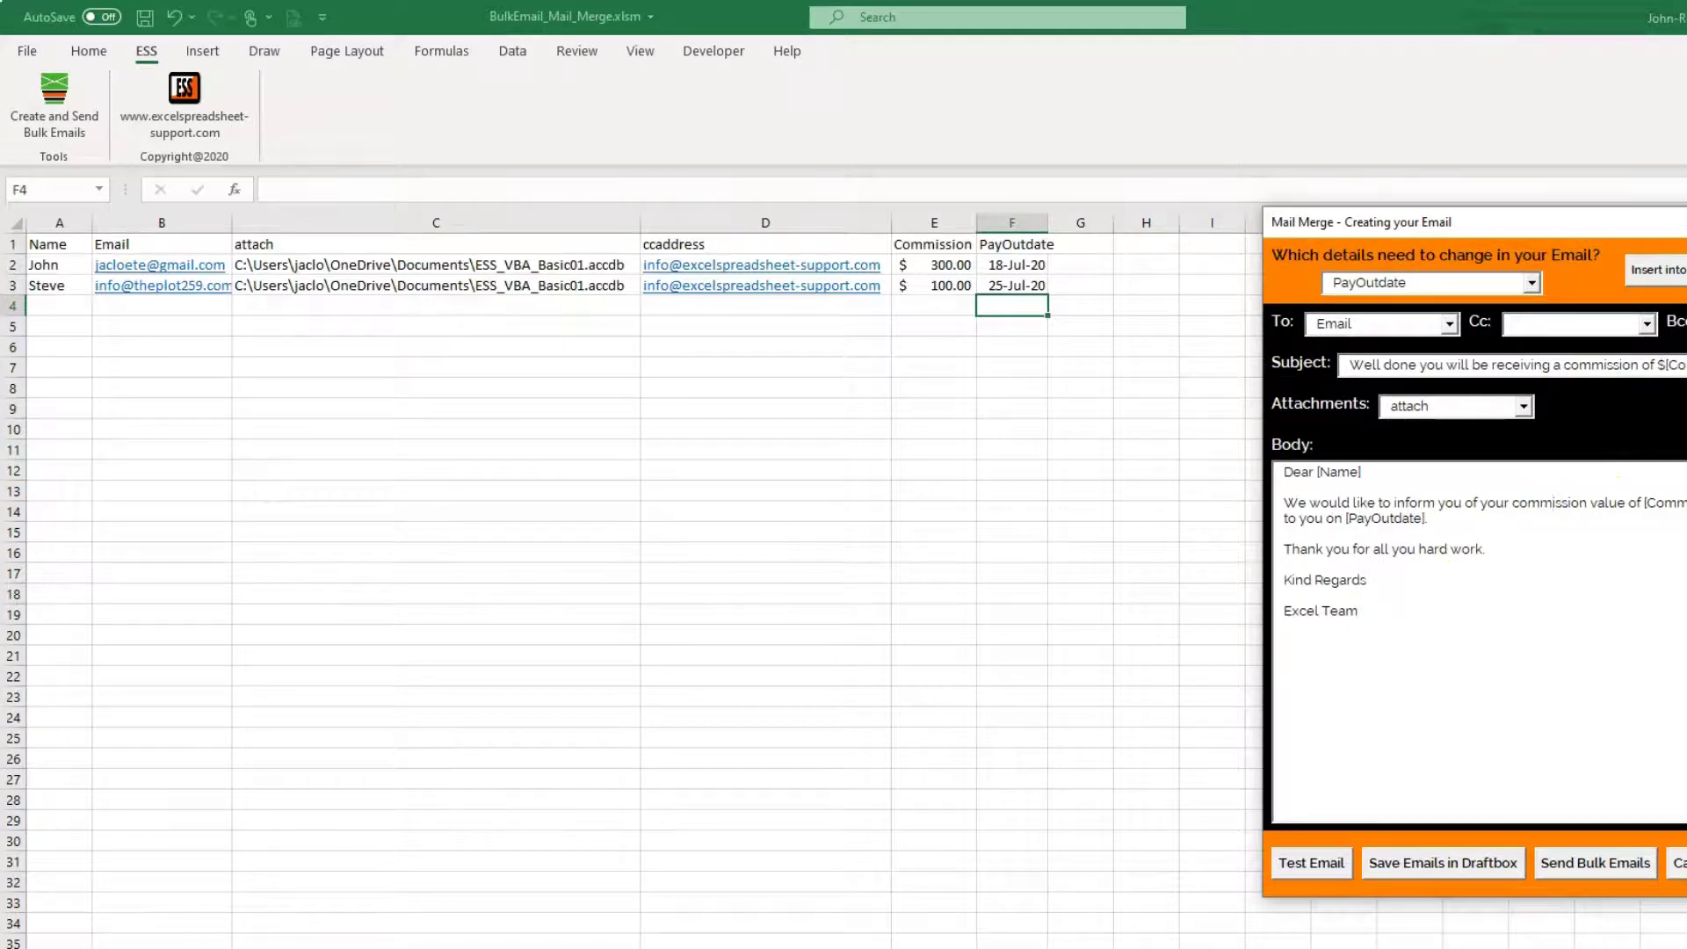
Compare the test email's wording, commission value and payout date against the template.
left_click(818, 928)
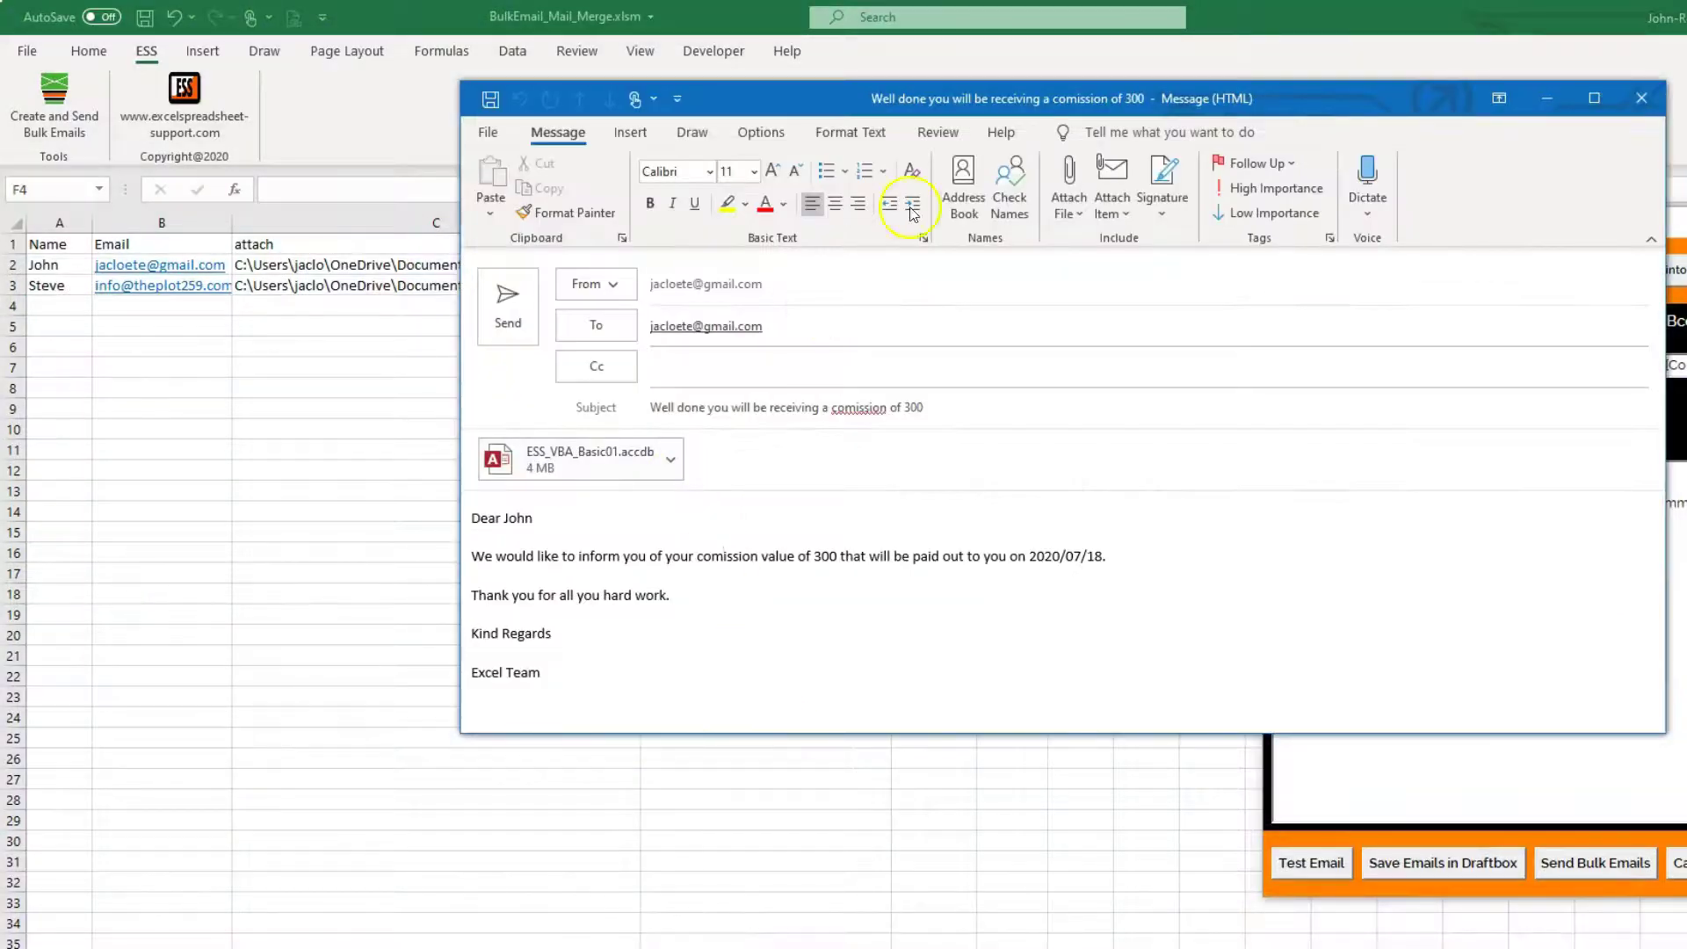
left_click_drag(986, 97, 824, 98)
left_click(559, 555)
left_click(627, 556)
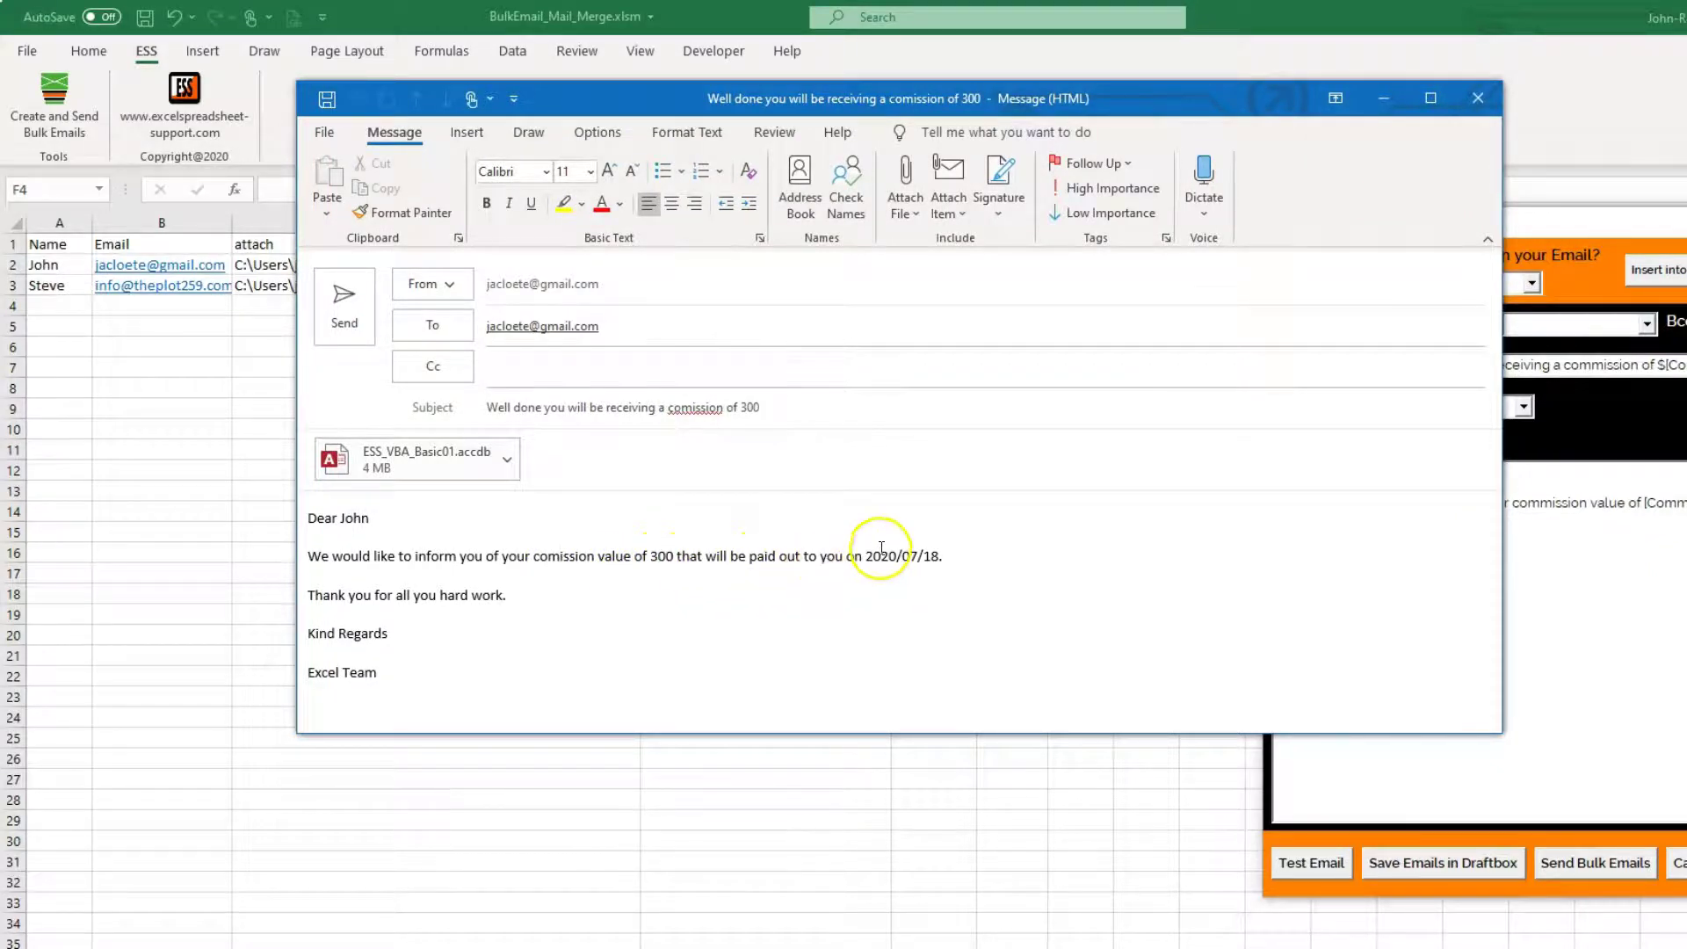
left_click_drag(864, 557, 945, 554)
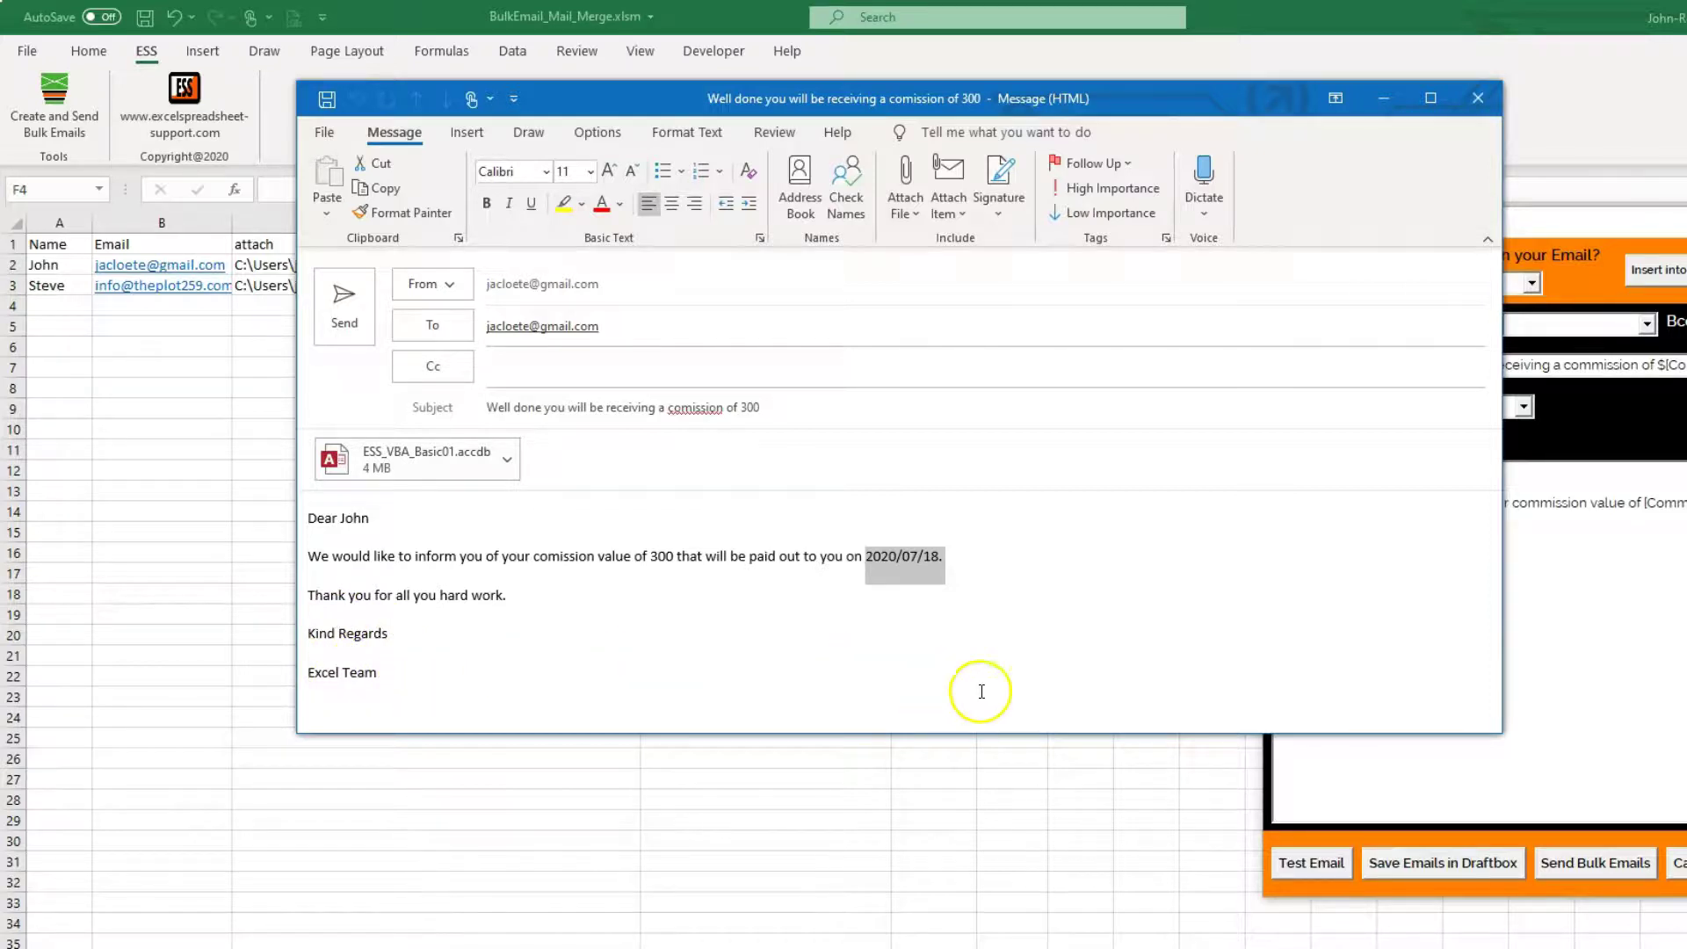
left_click(1553, 681)
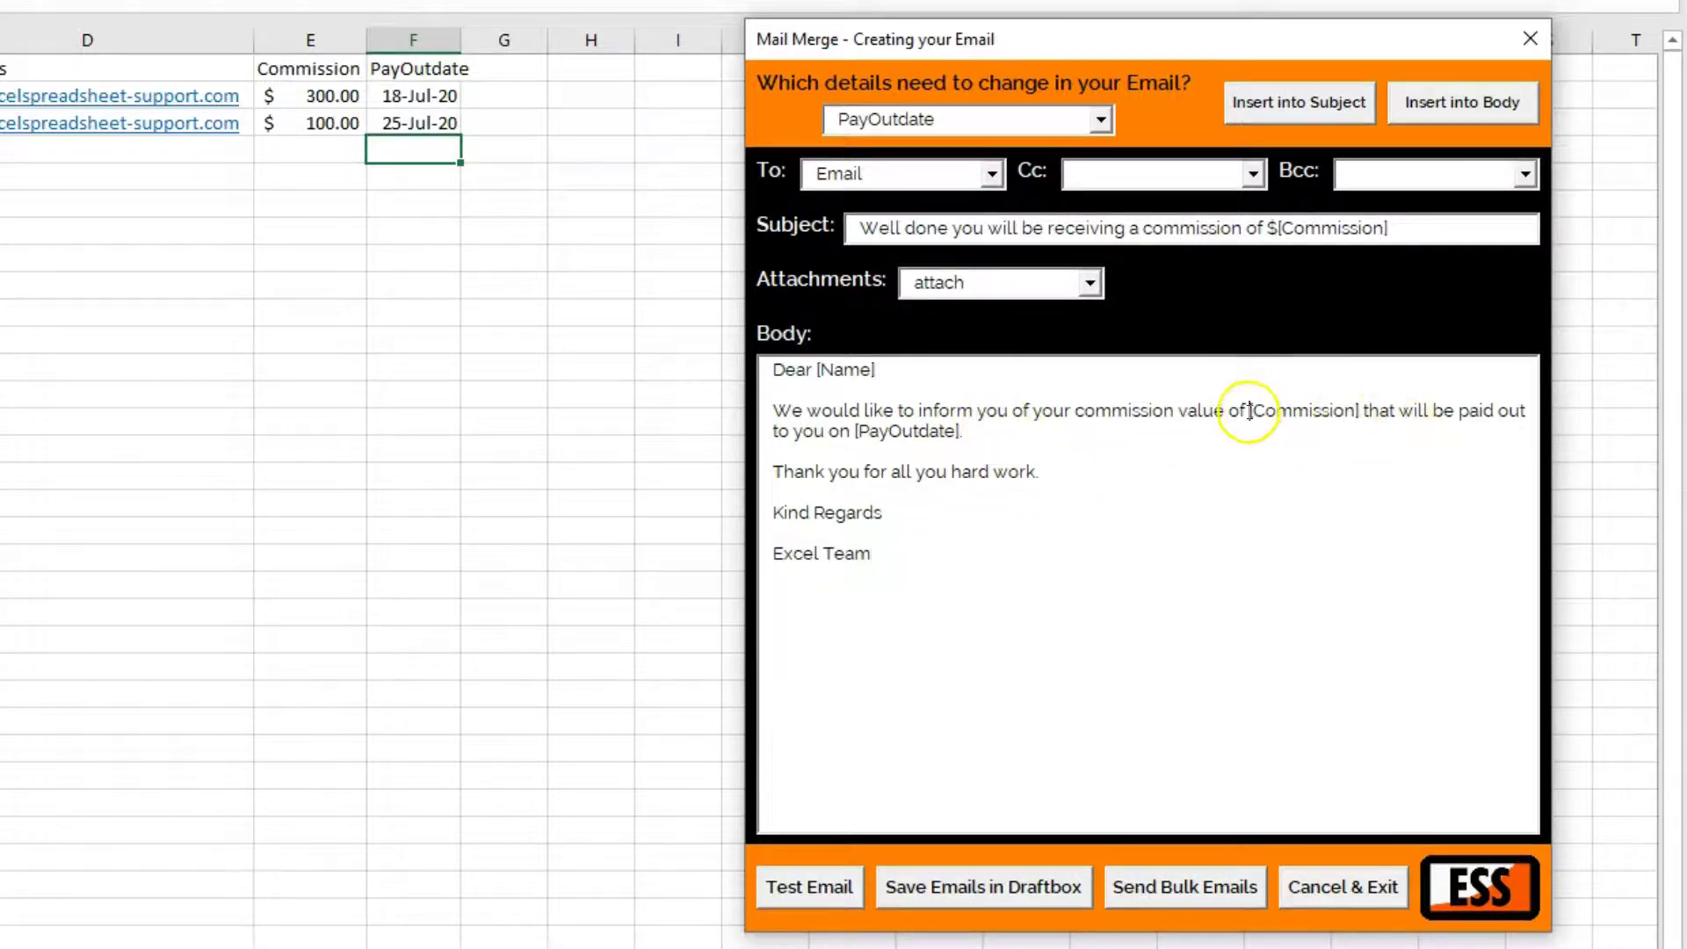
Add $ before [Commission] in the body and close the old test email without saving.
type("$")
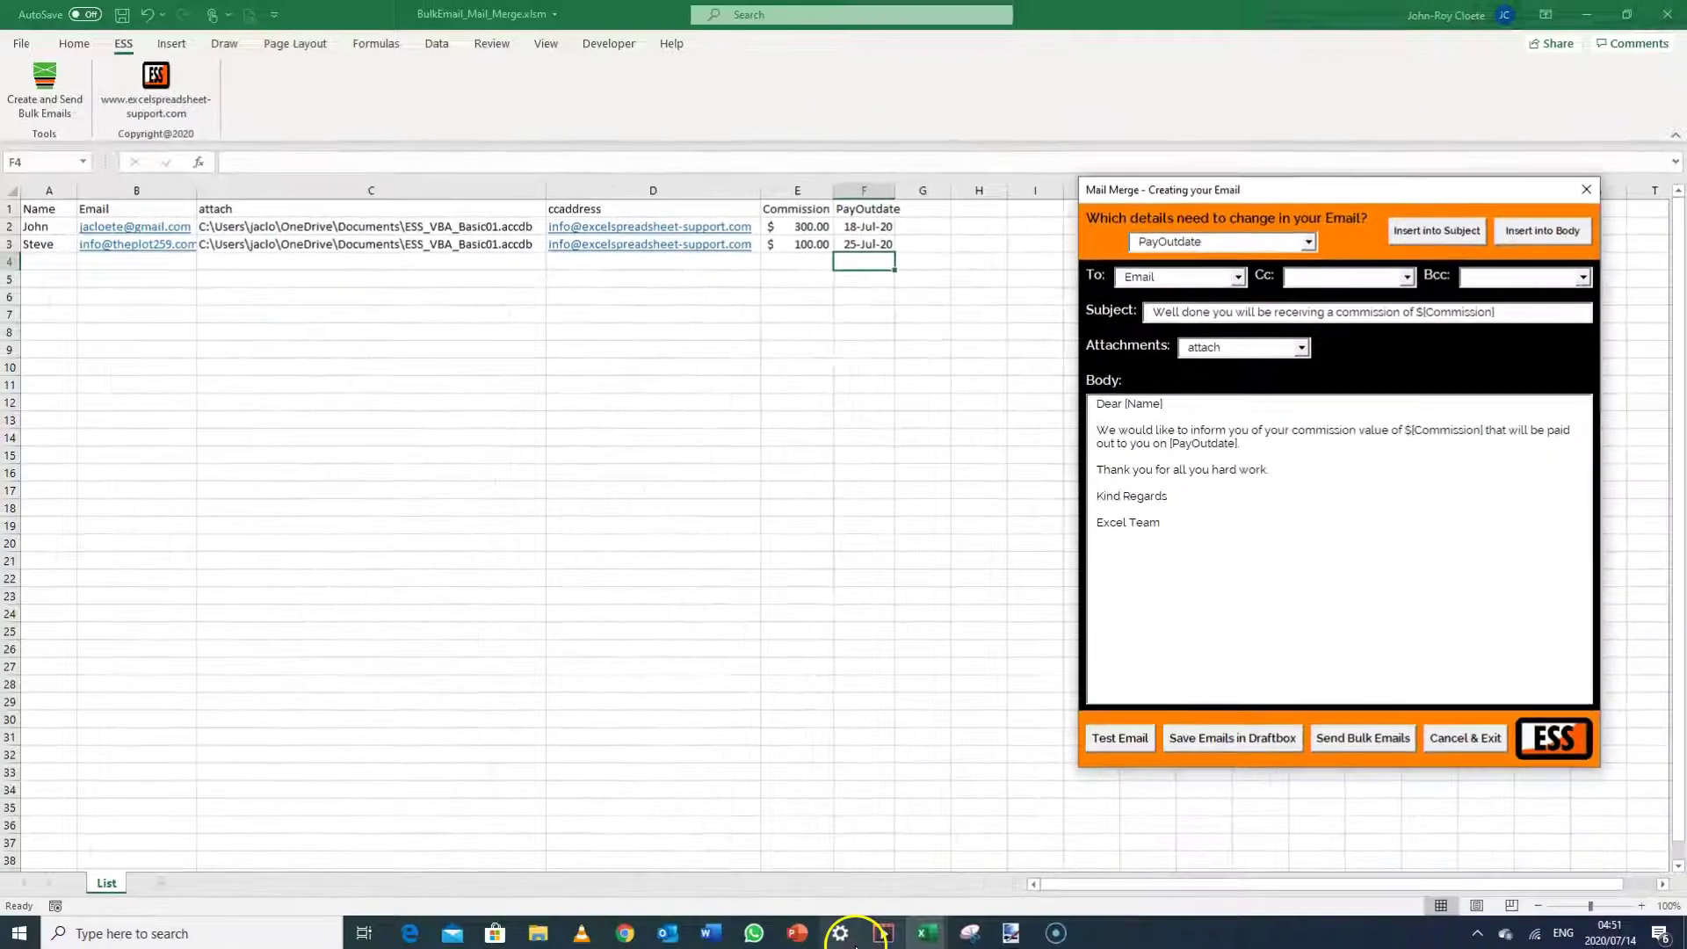
left_click(669, 933)
left_click(721, 848)
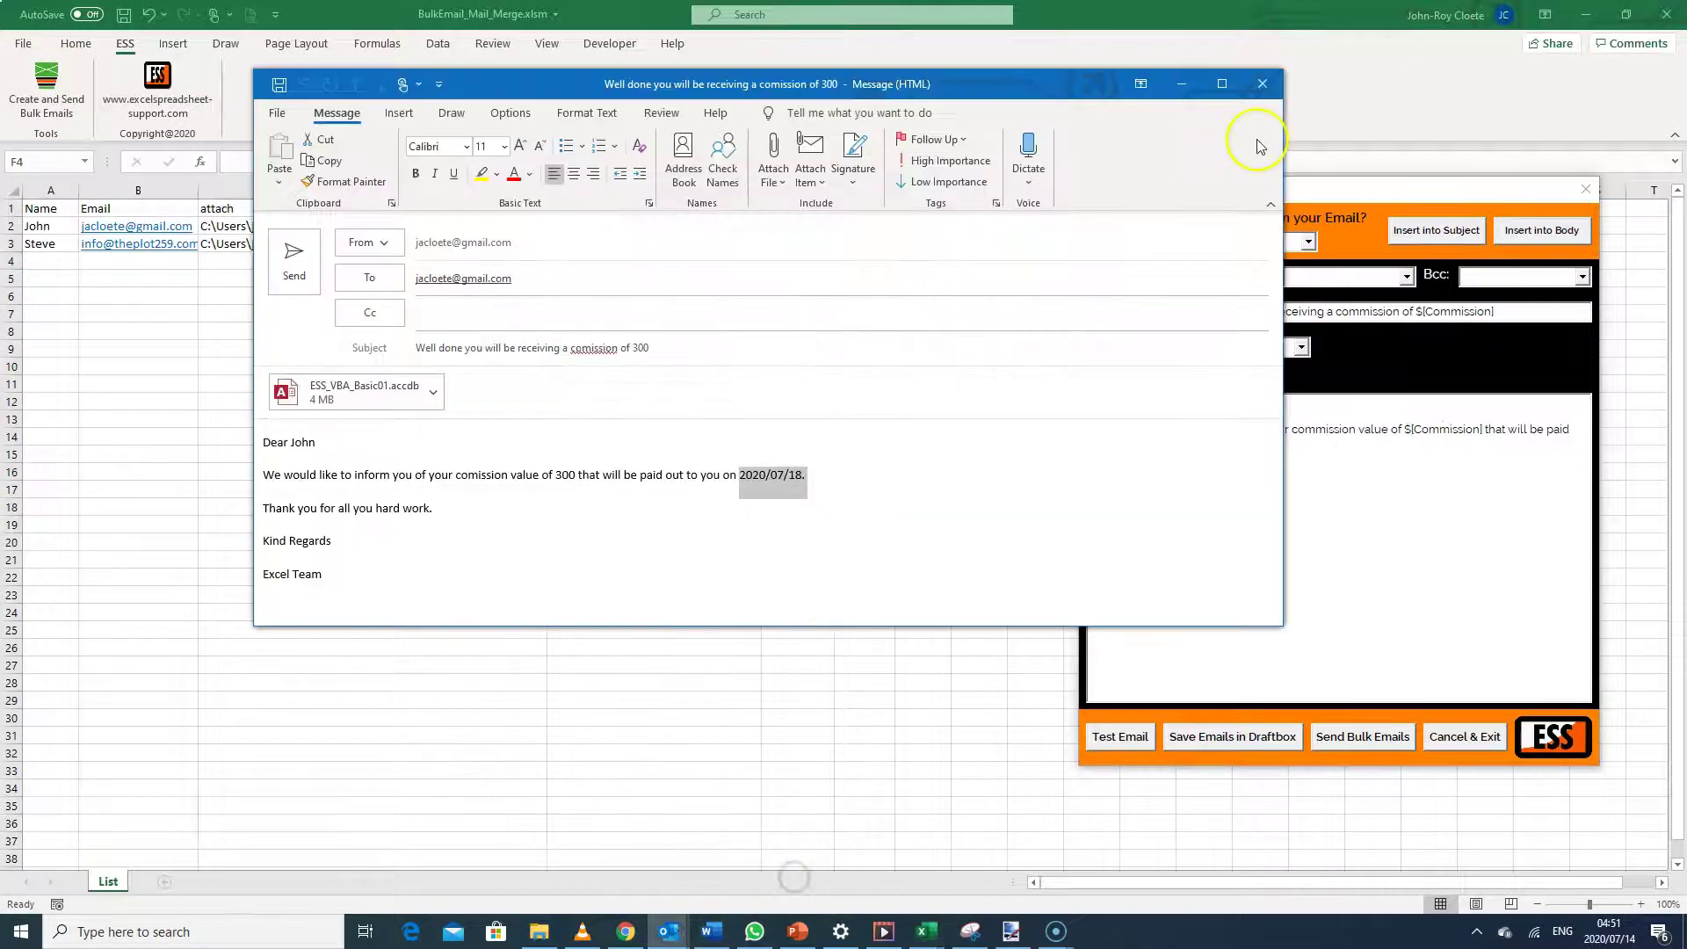
left_click(1263, 83)
left_click(848, 515)
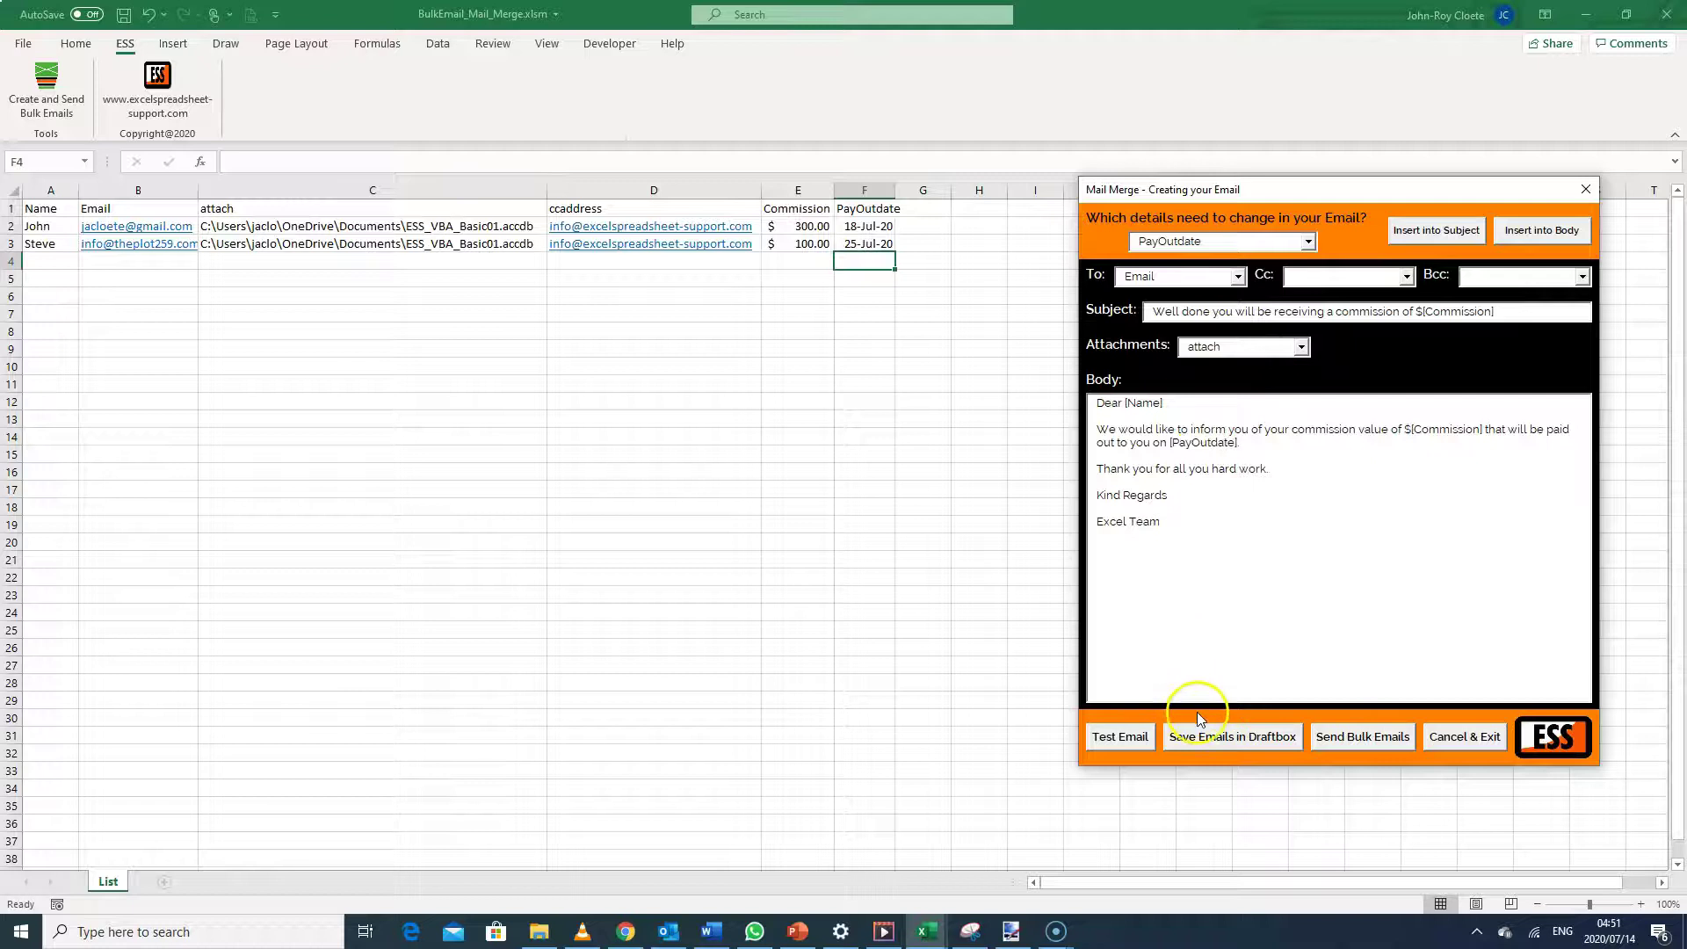
Generate a fresh test email showing 'commission of $300', then close it without saving.
left_click(1115, 738)
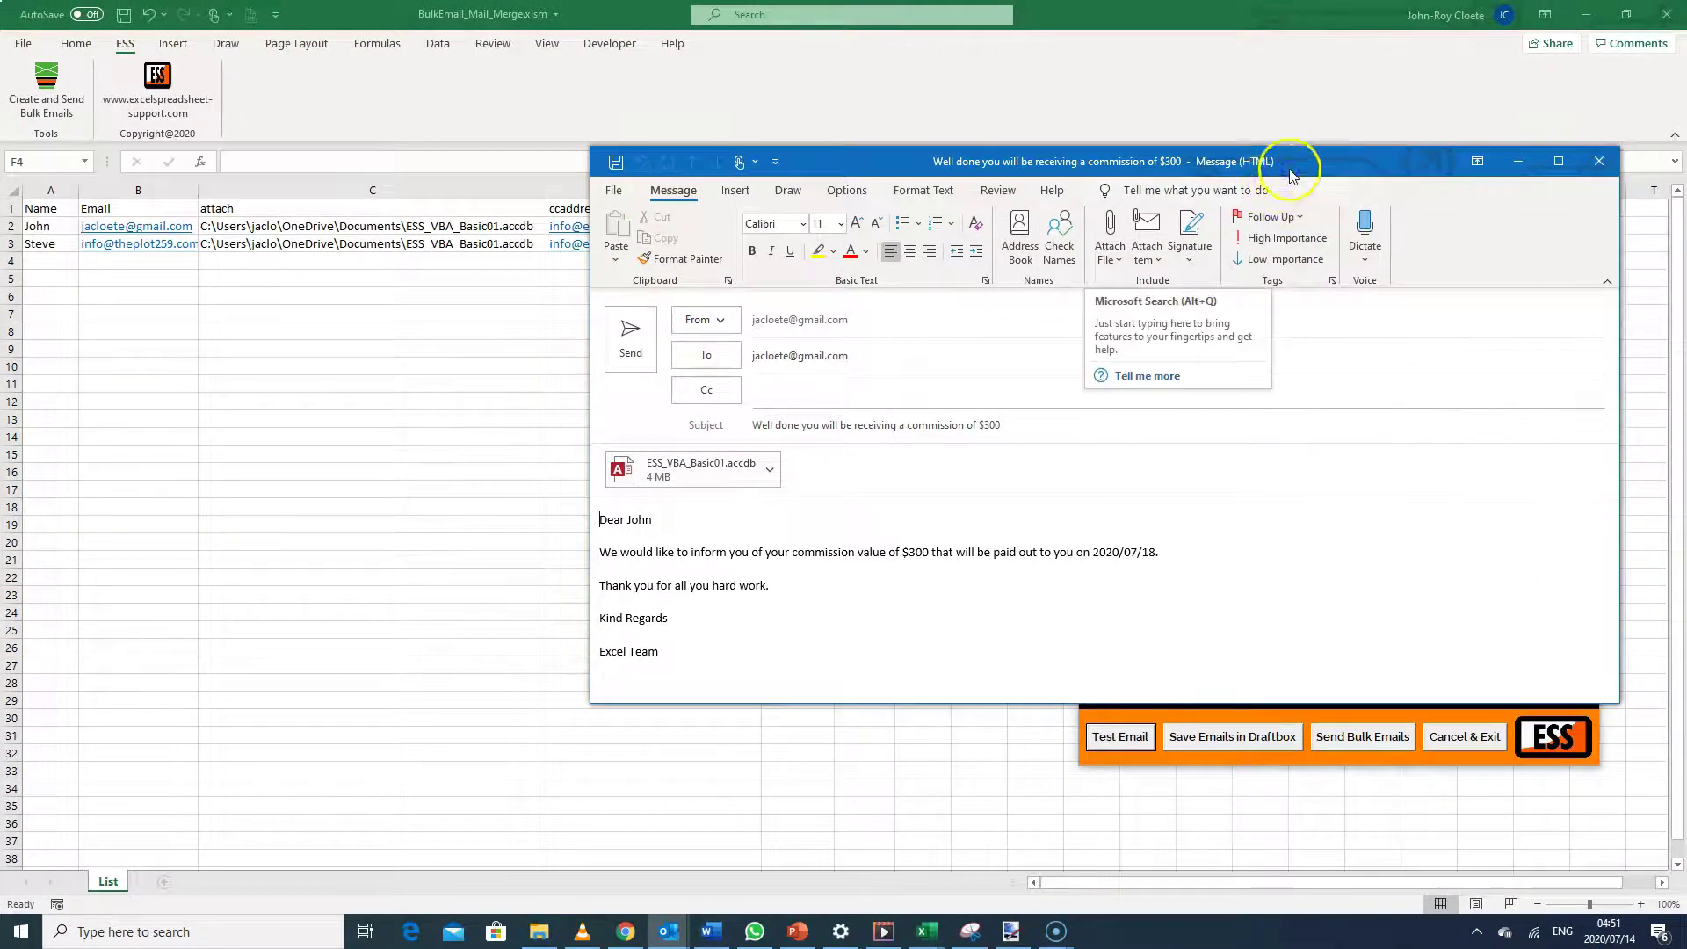
left_click_drag(1292, 167, 1245, 165)
left_click(1552, 159)
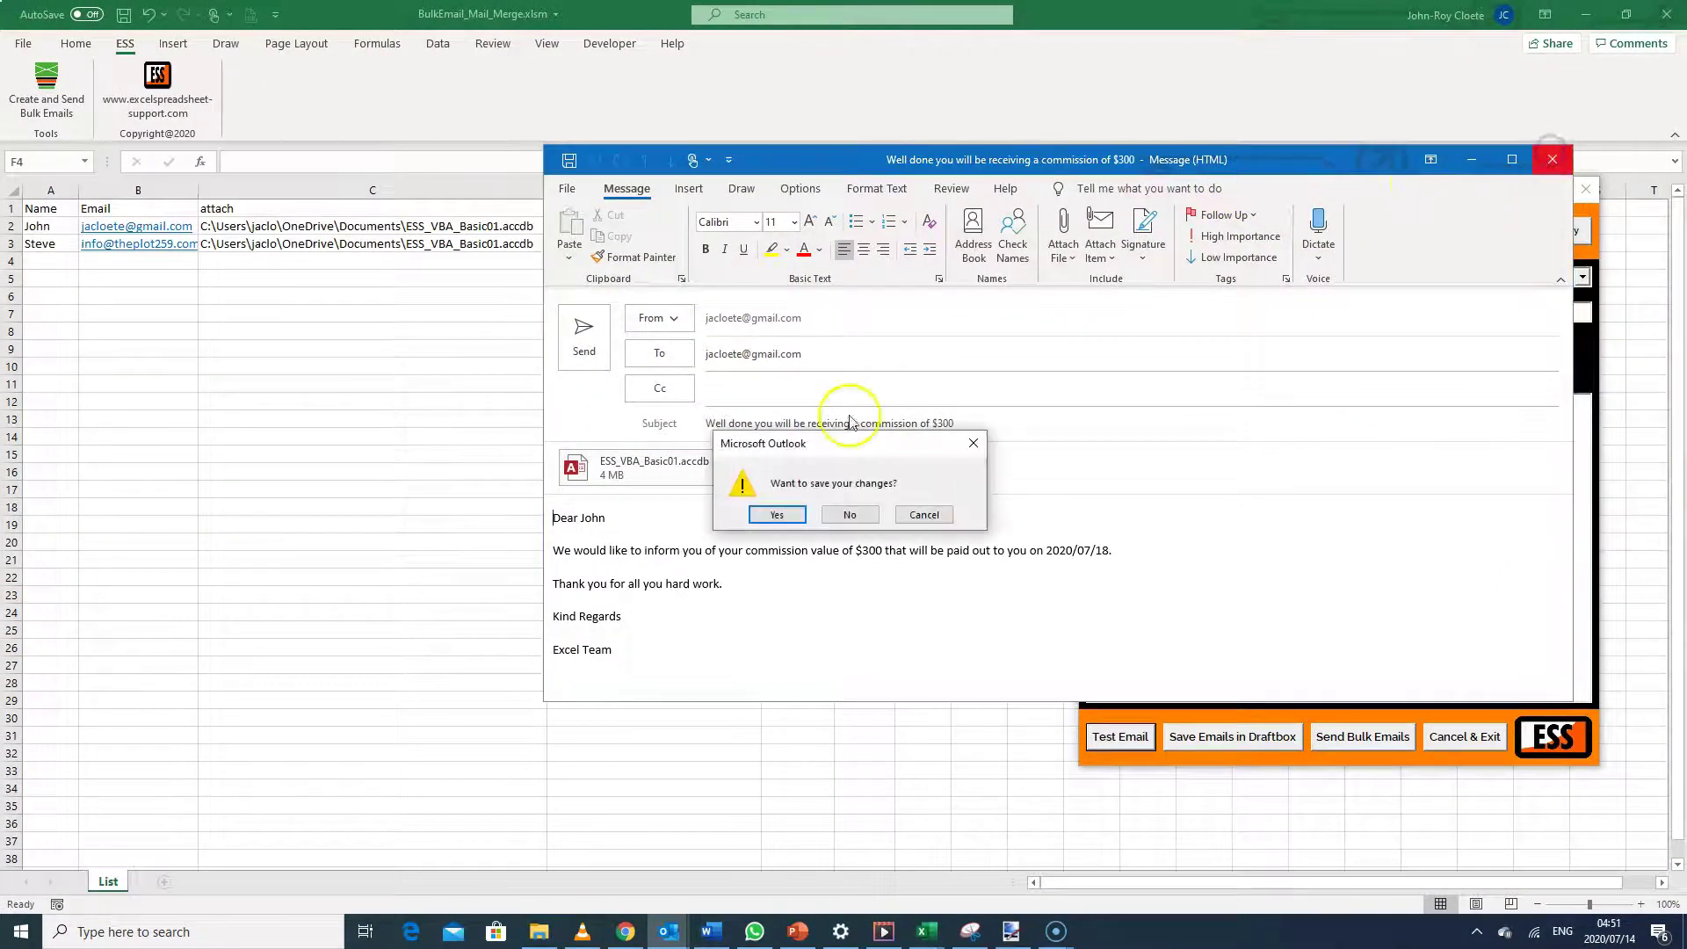
left_click(849, 515)
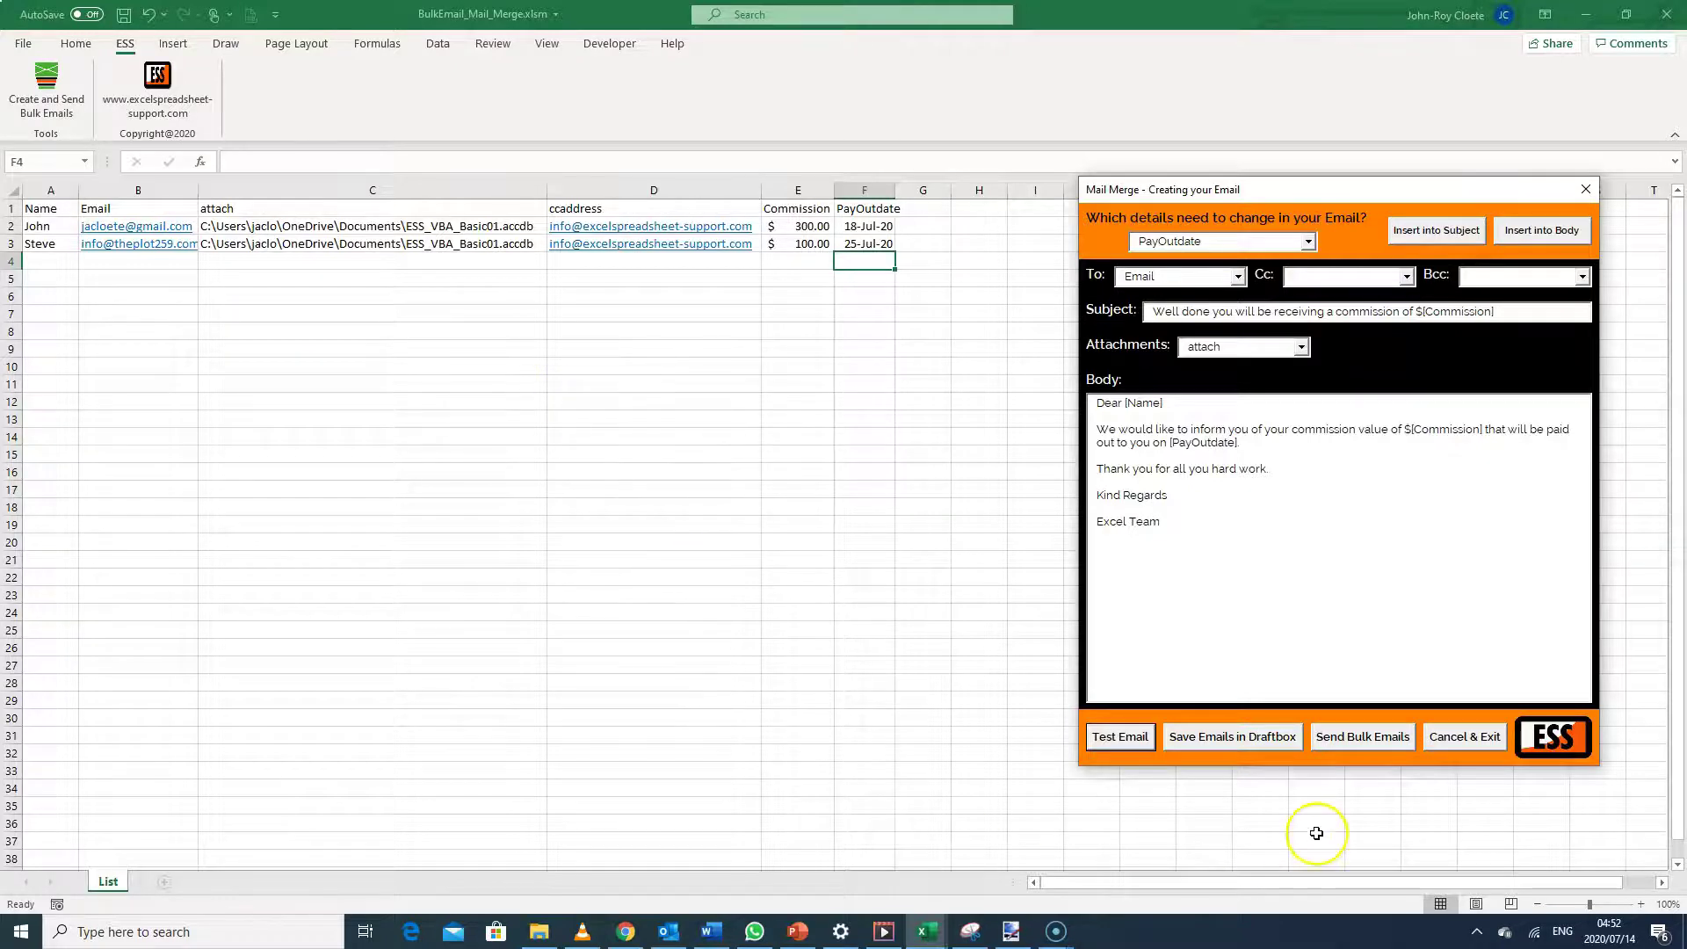
Save every recipient's personalised commission email to the Outlook Drafts folder.
left_click(1228, 740)
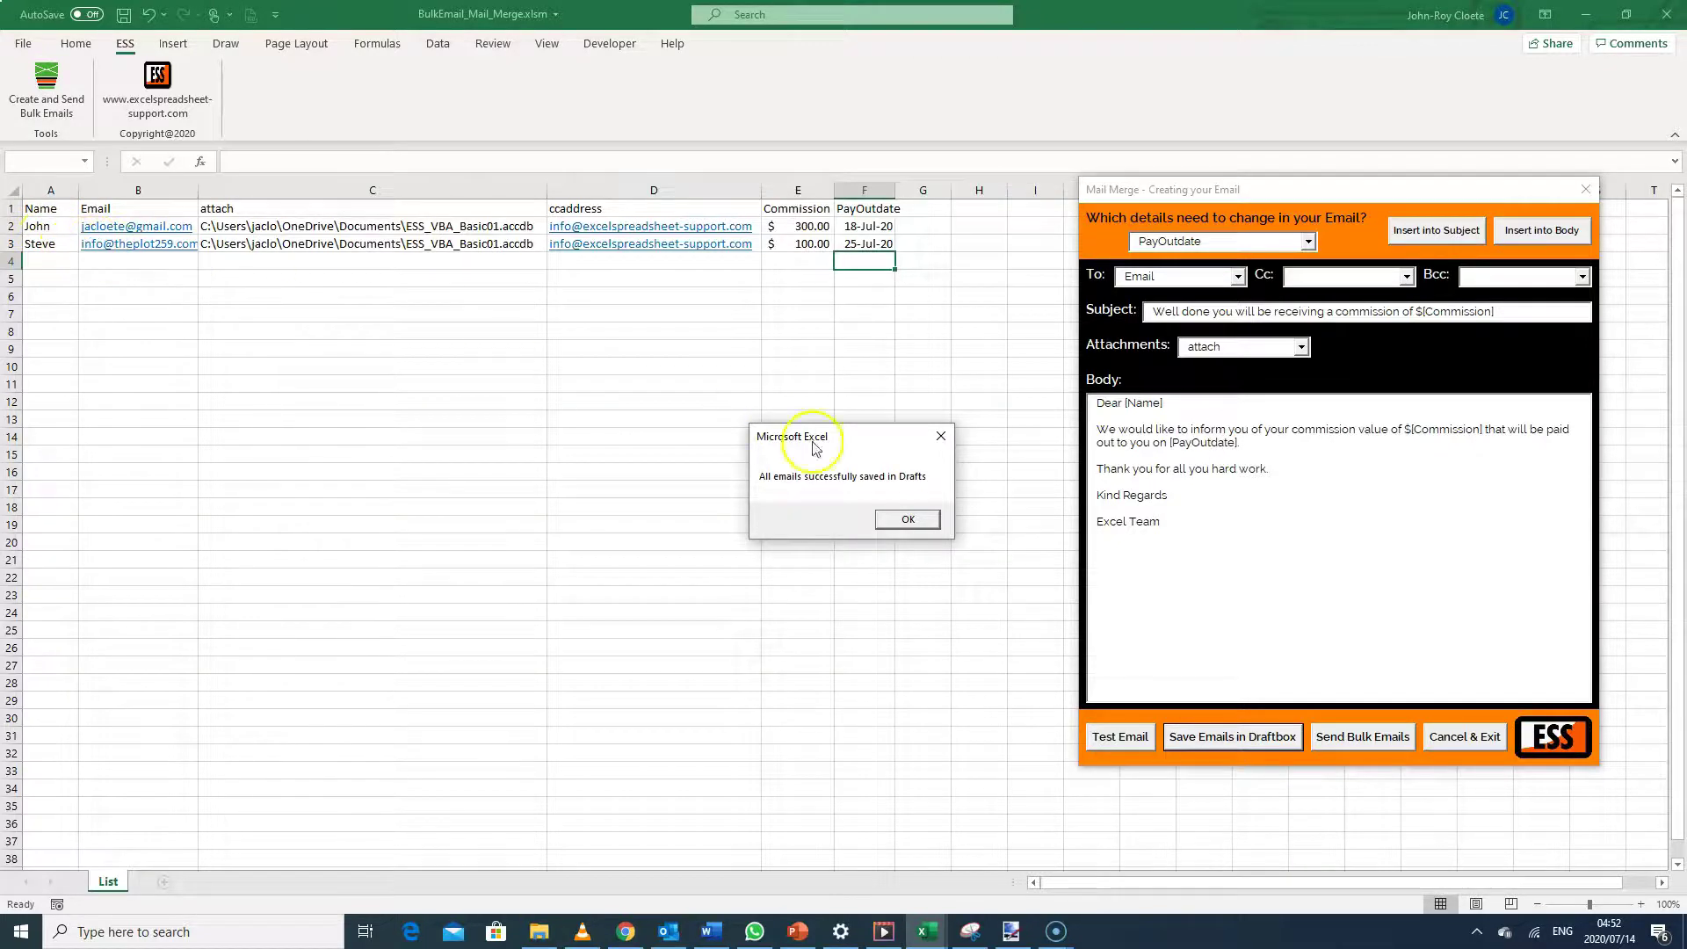
Dismiss the confirmation and review the $300 and $100 commission drafts in Outlook's Drafts folder.
left_click(911, 520)
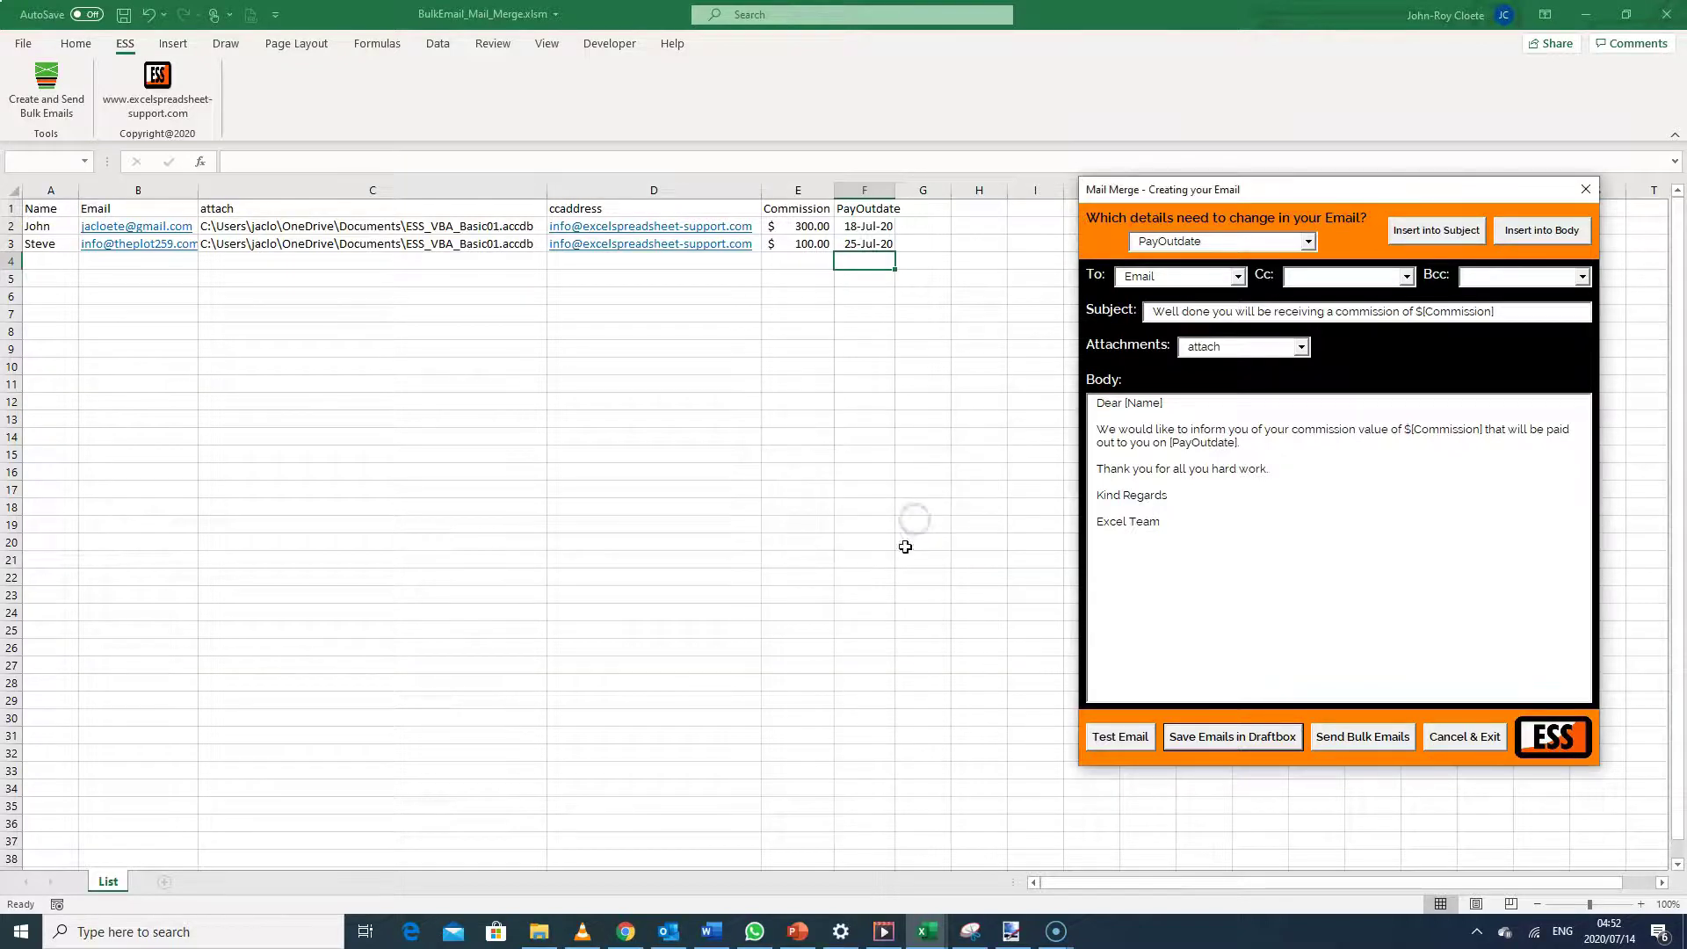
left_click(670, 931)
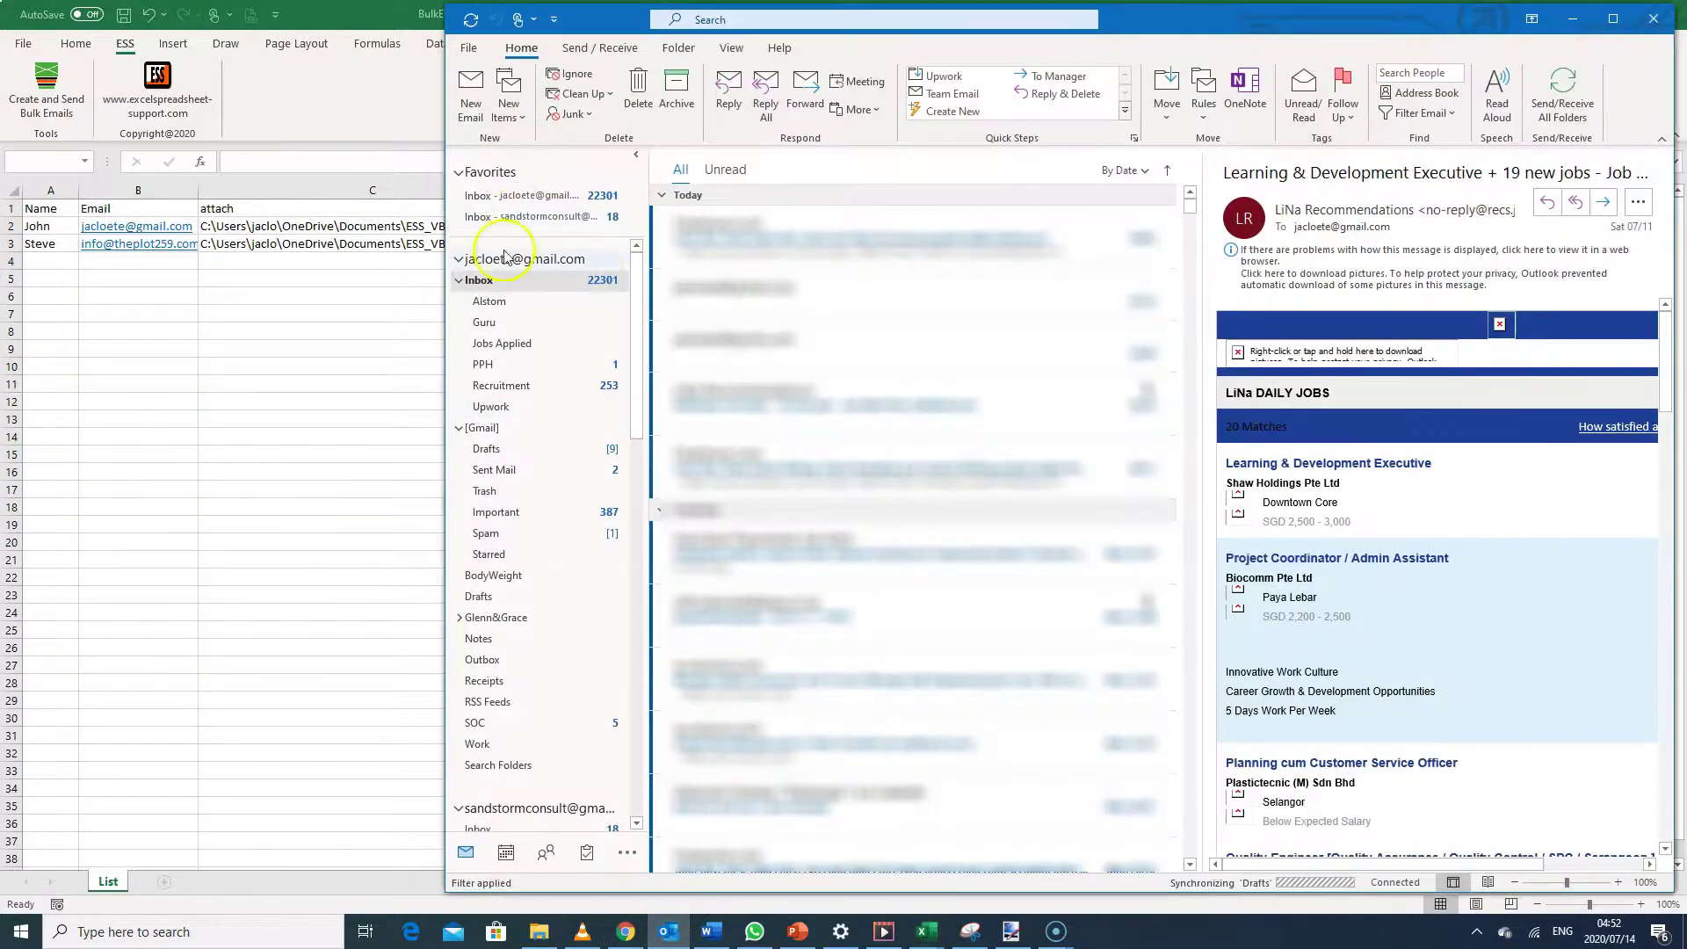
left_click(510, 453)
left_click(764, 332)
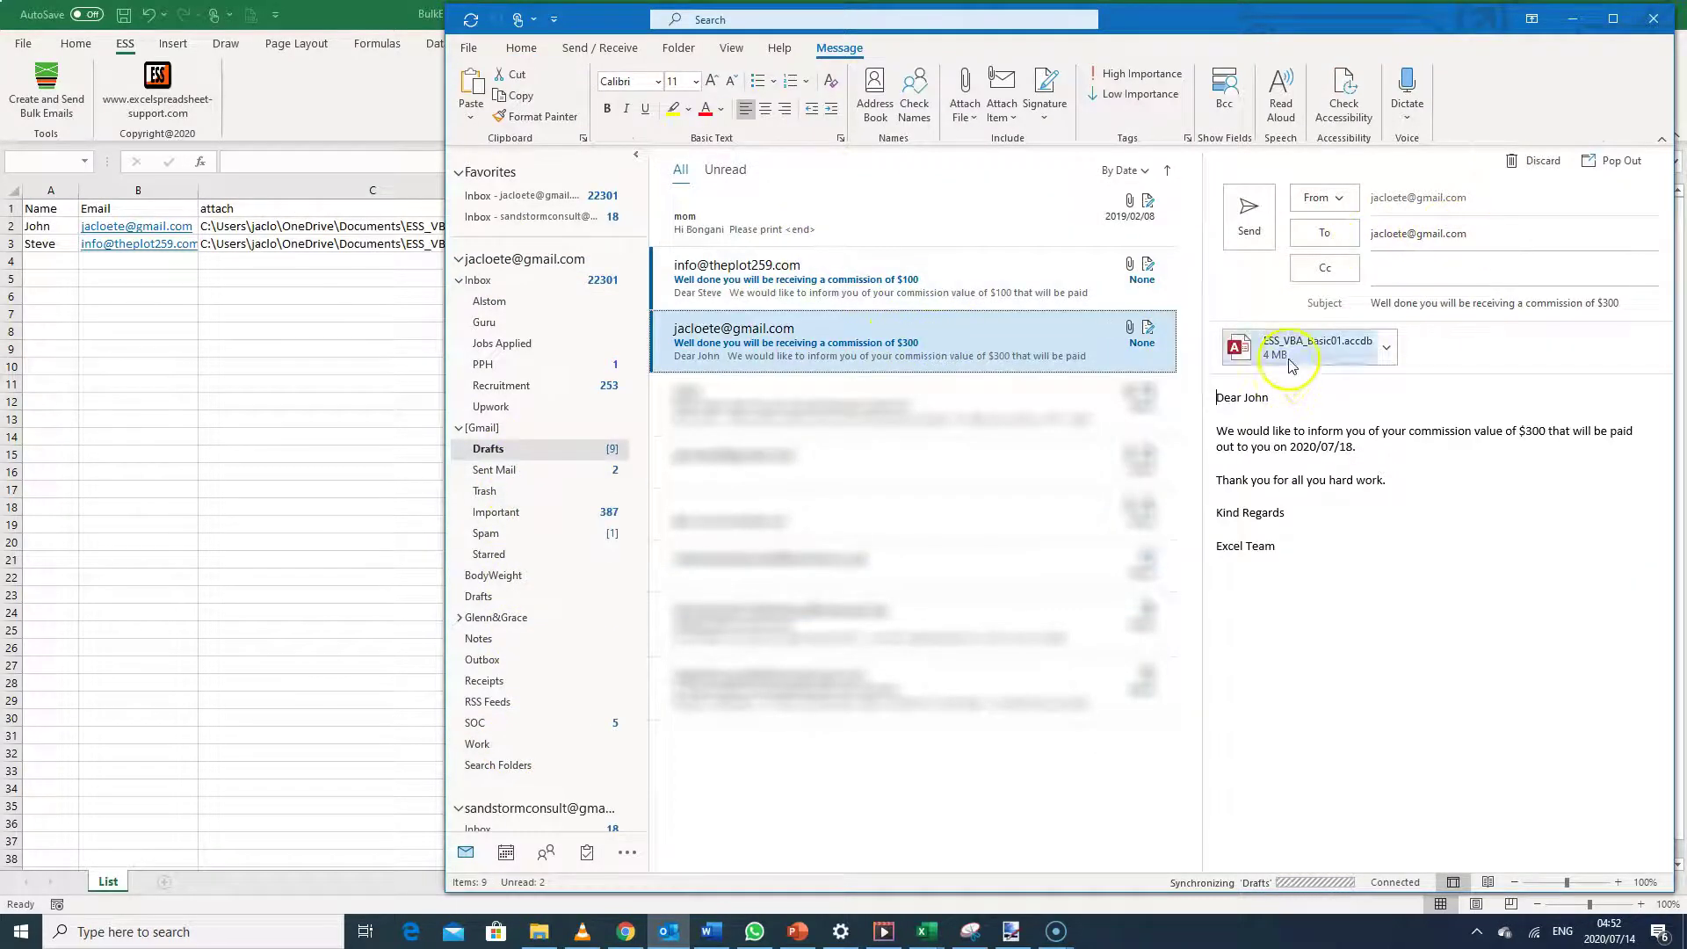
left_click(906, 278)
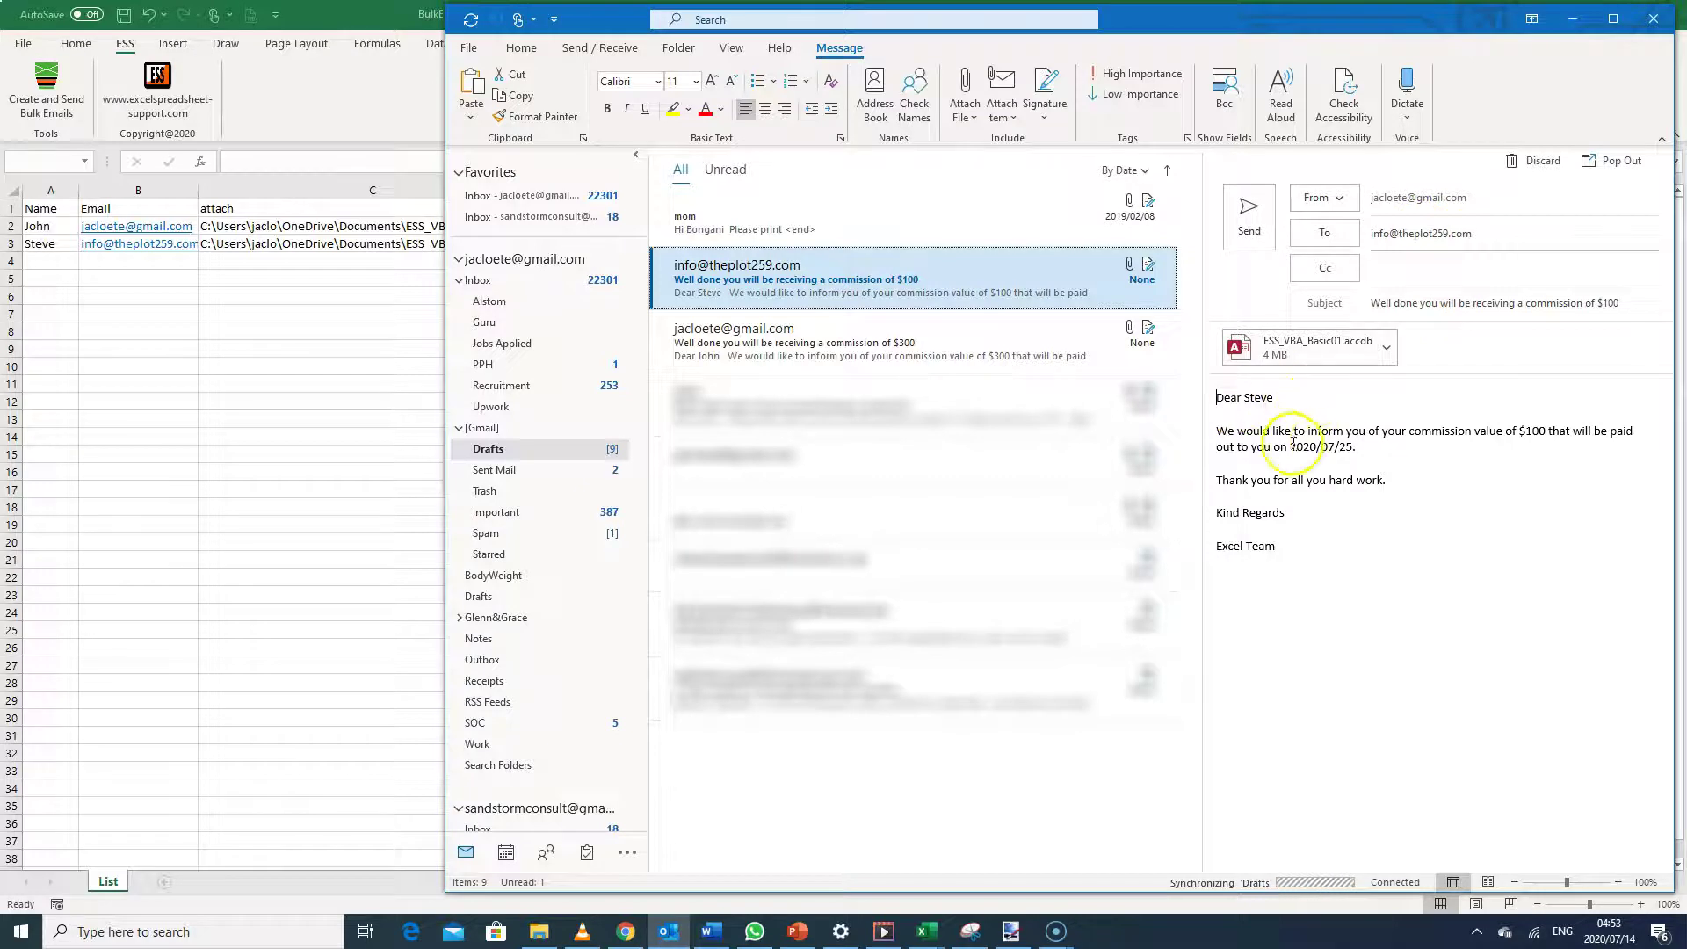
Check the 2020/07/25 payout date, open and close the $100 draft, then minimize Outlook.
double_click(1345, 447)
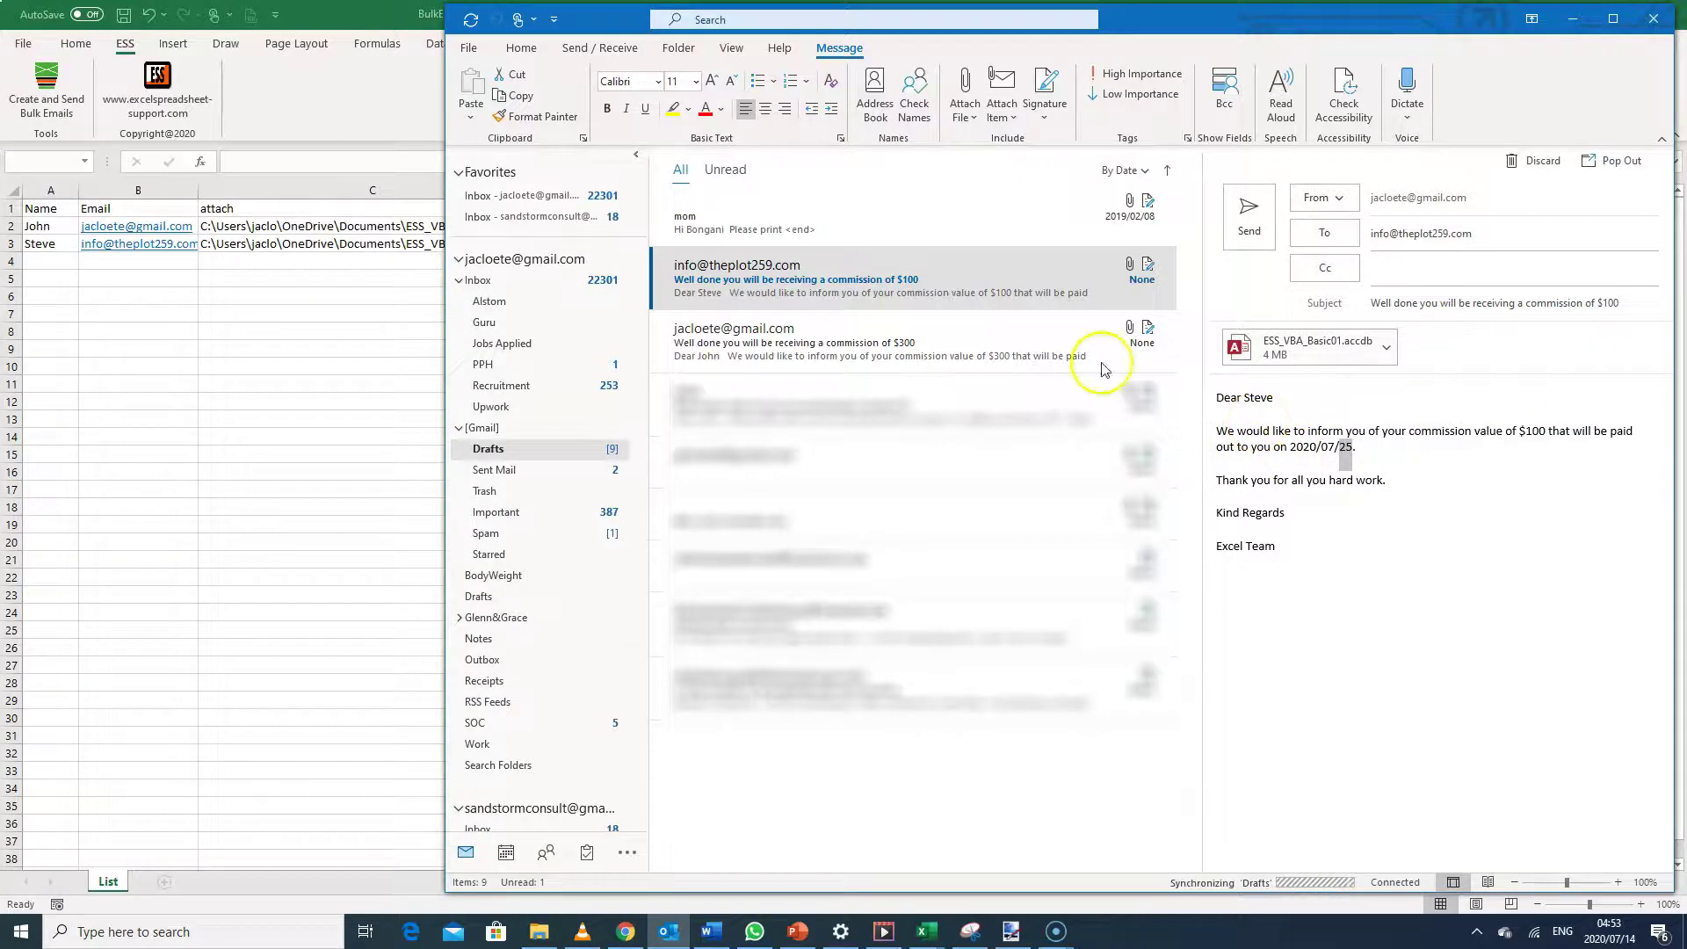
left_click(898, 284)
double_click(898, 284)
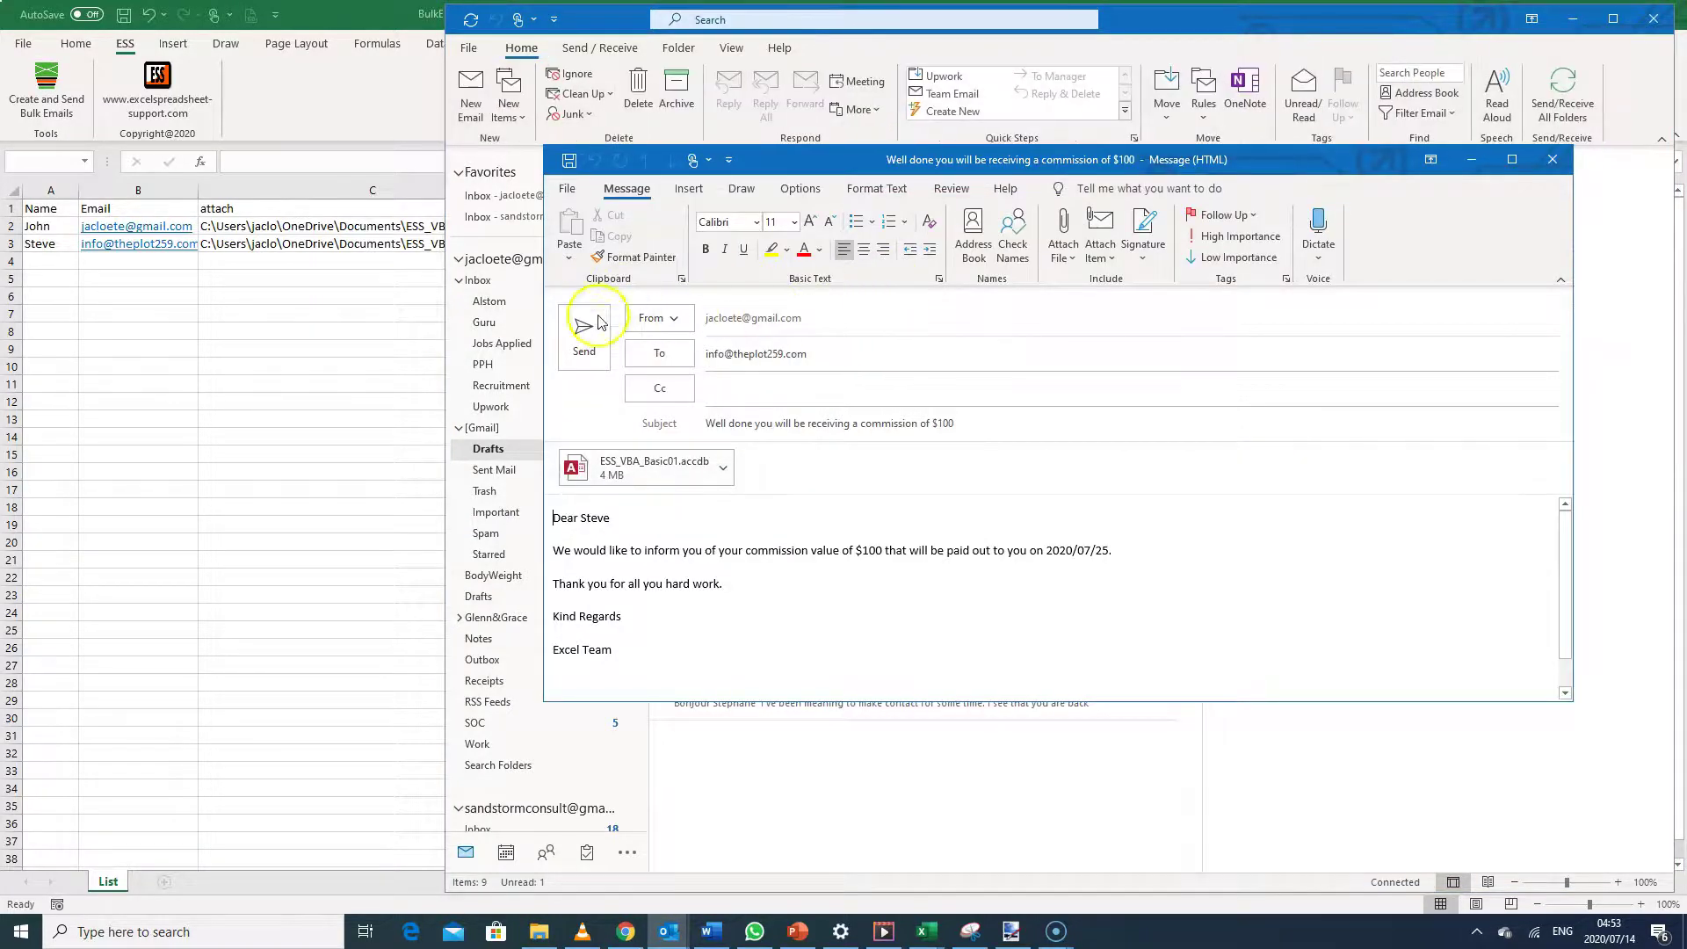
left_click(1551, 162)
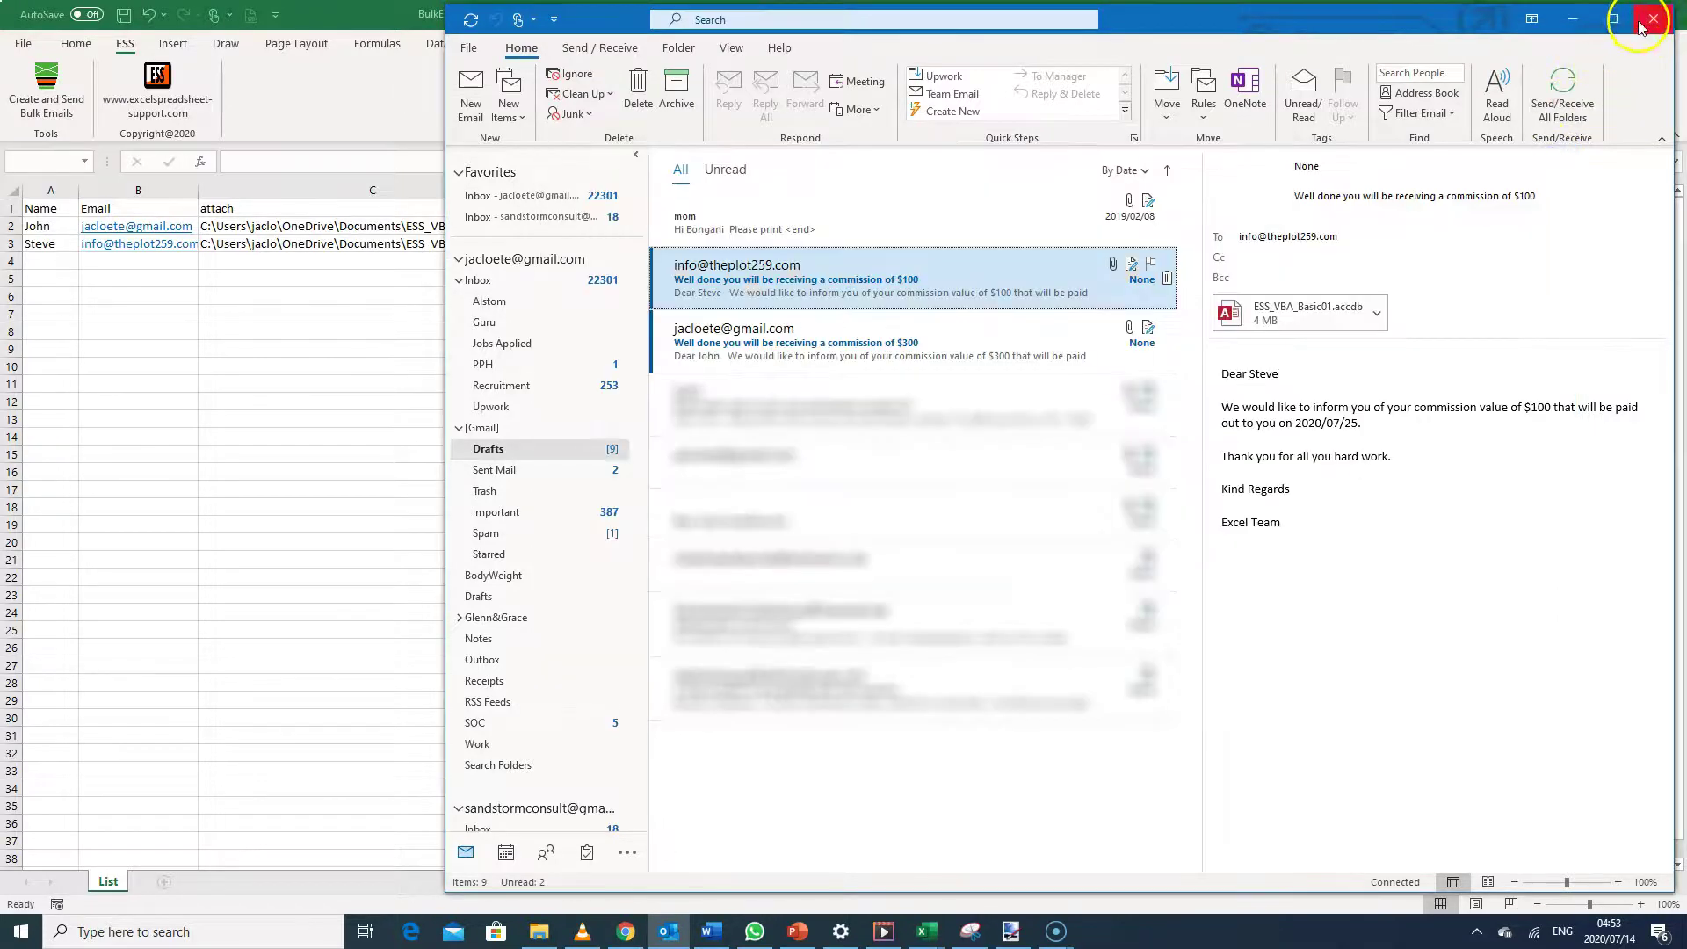
left_click(1570, 23)
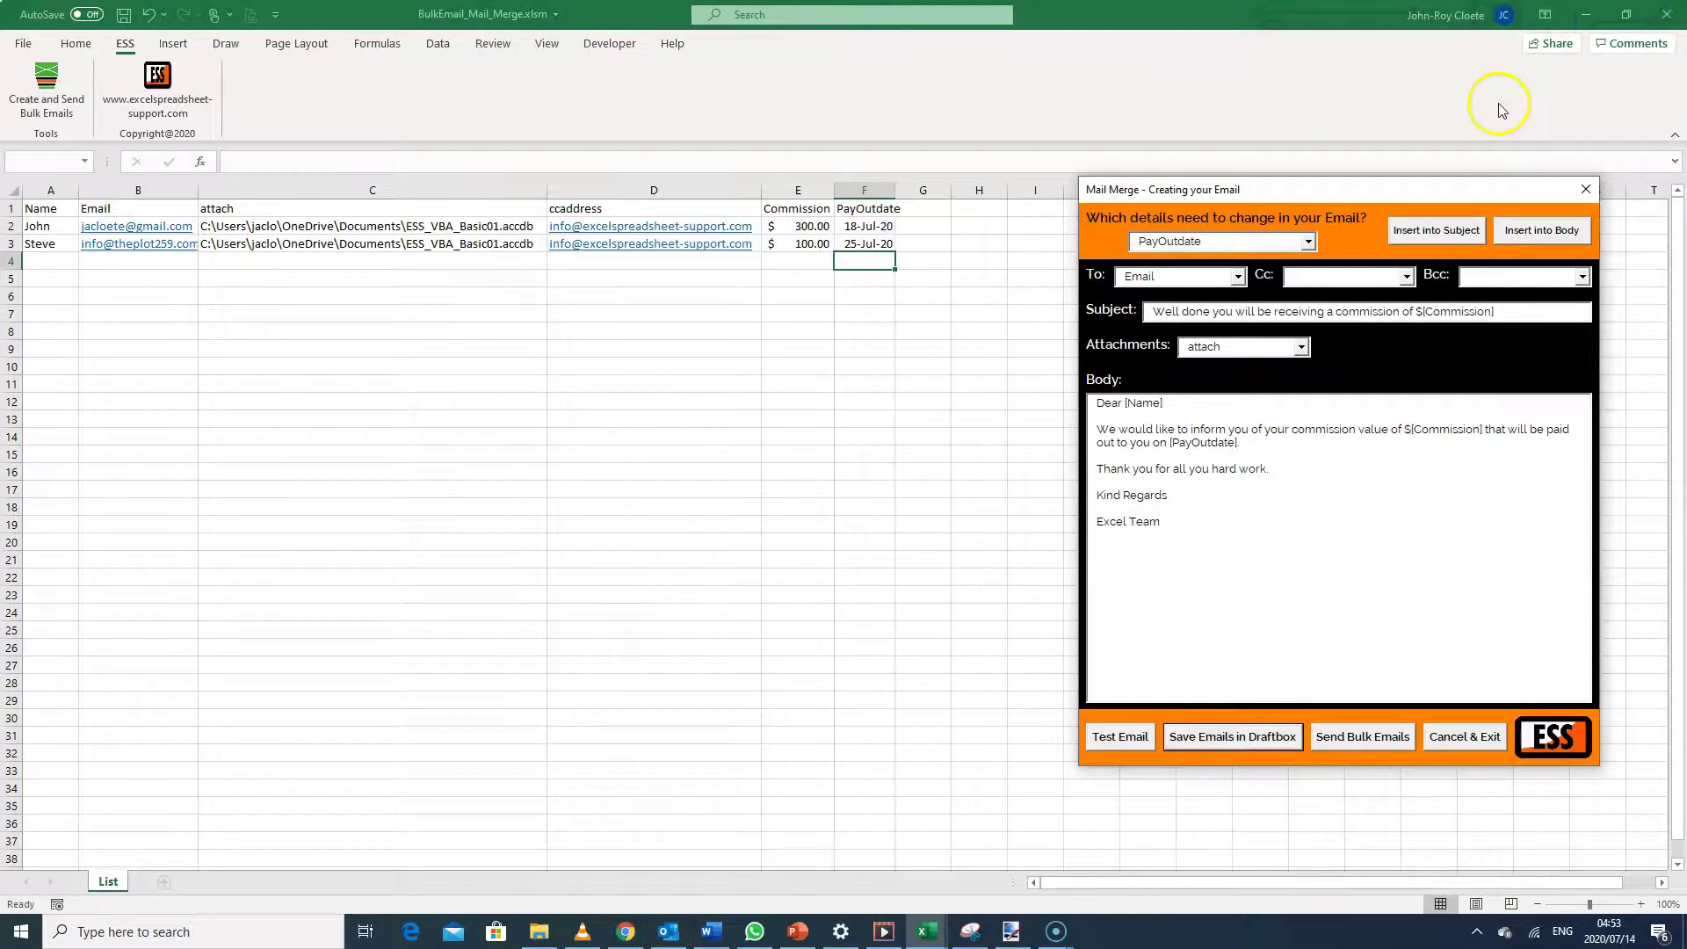
Move the Mail Merge form left, send both commission emails in bulk, and acknowledge 'All emails successfully sent'.
left_click(1333, 193)
left_click_drag(1333, 193, 1098, 179)
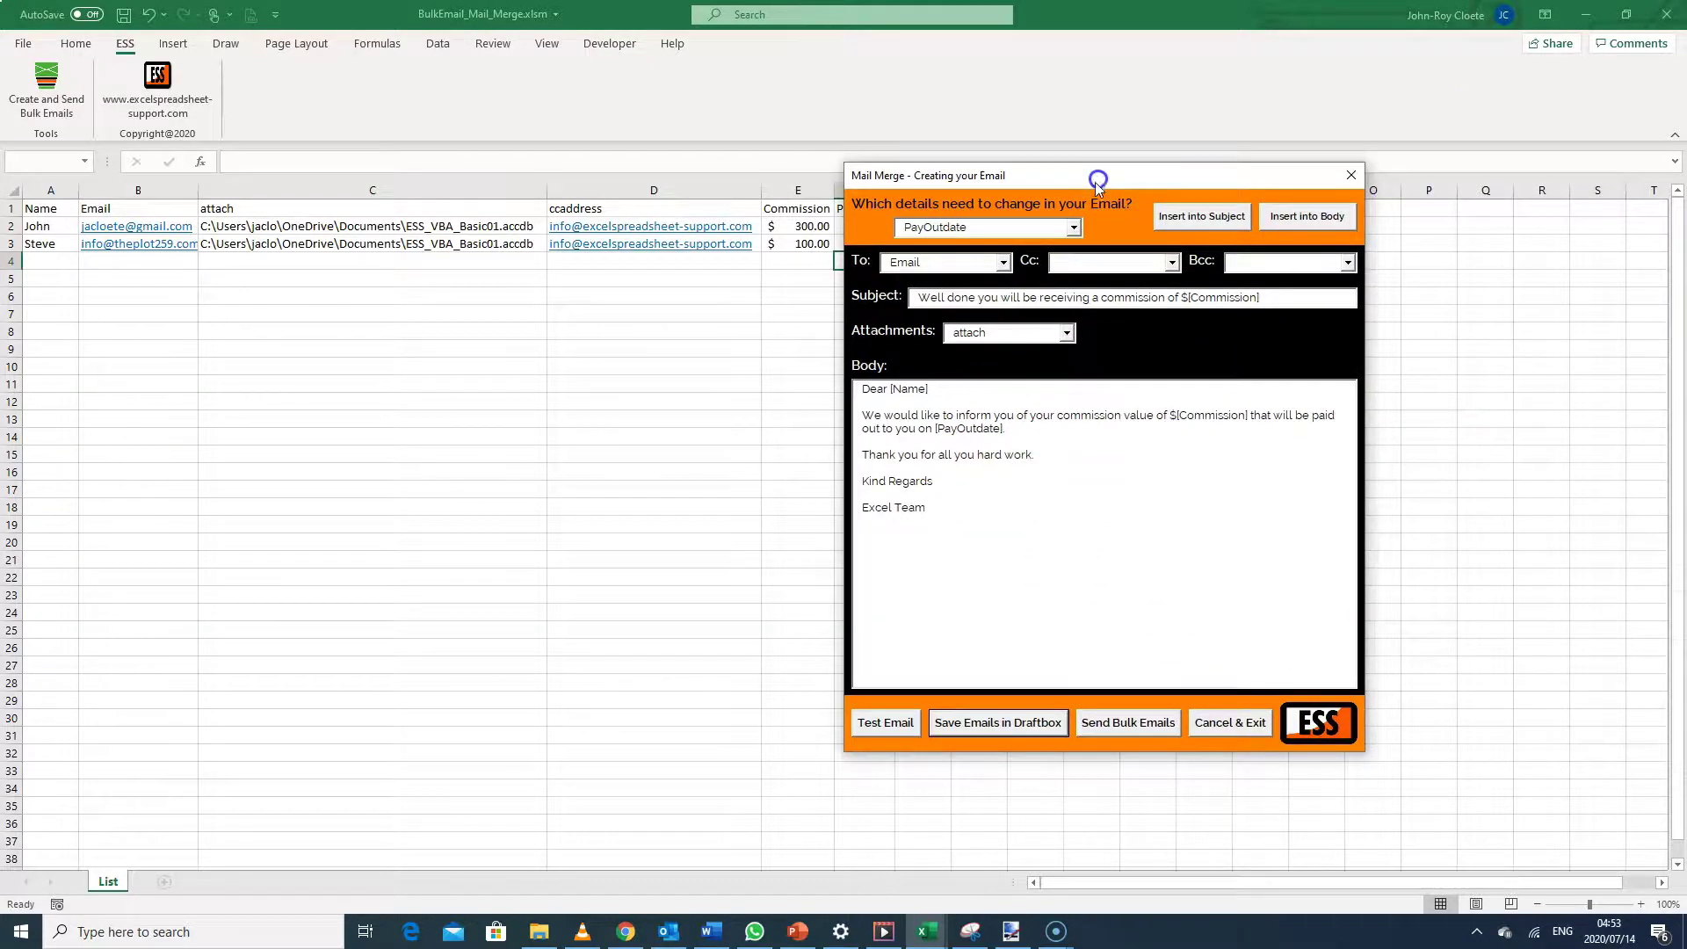
left_click(1133, 724)
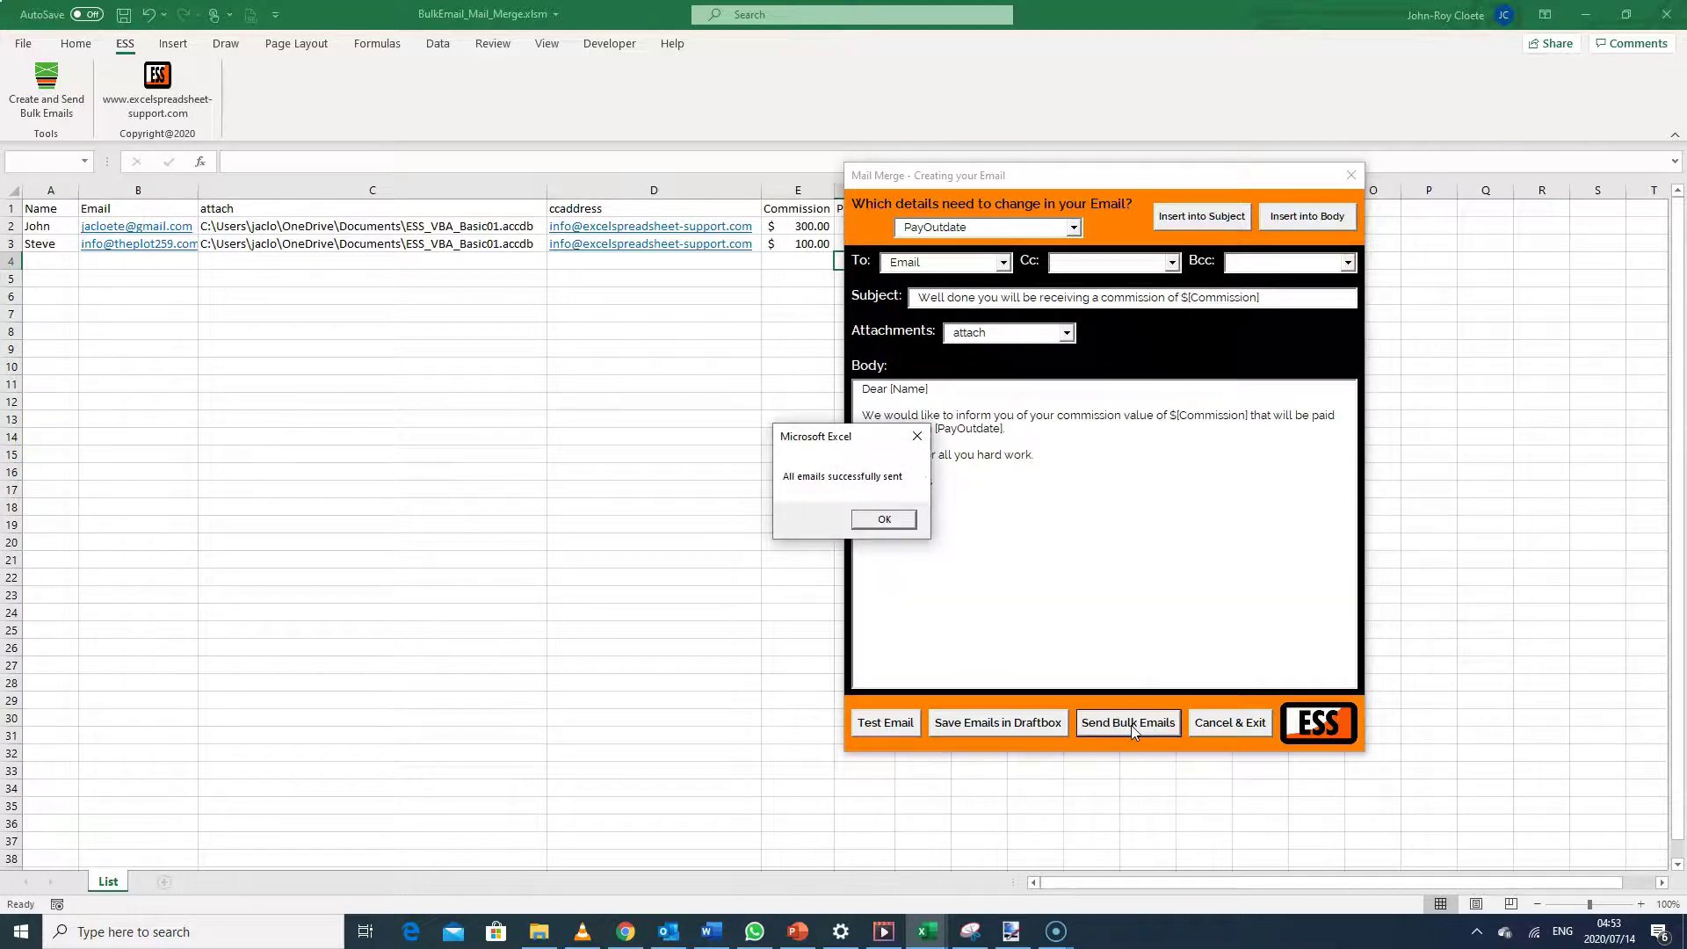
left_click(883, 521)
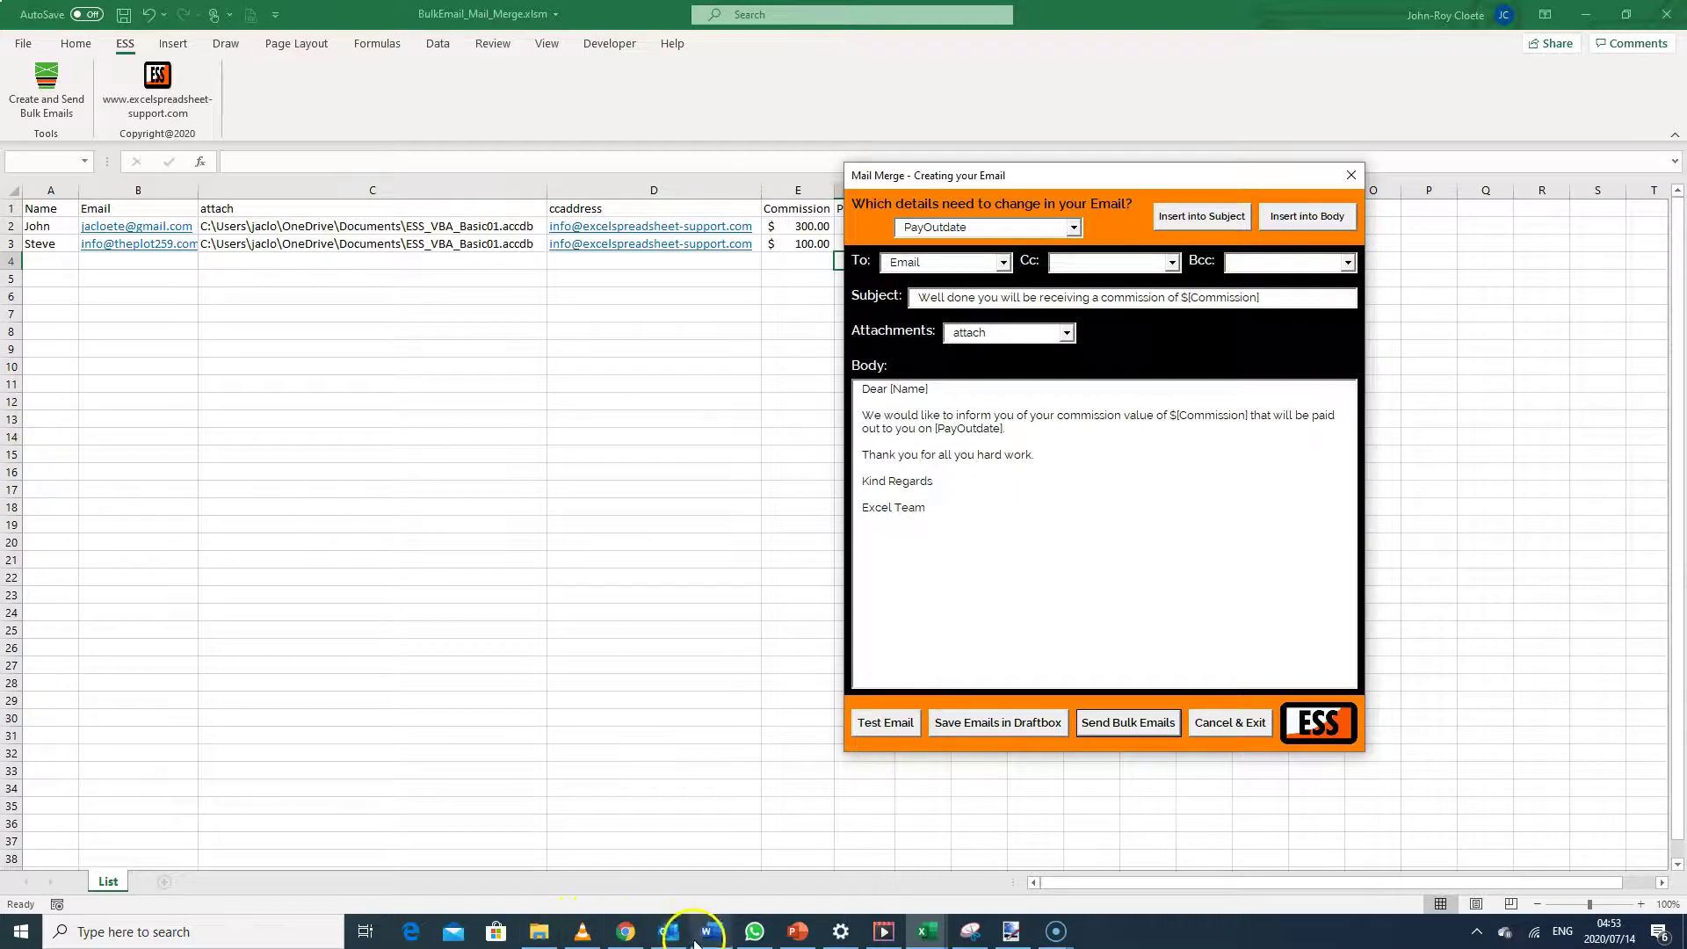
left_click(669, 931)
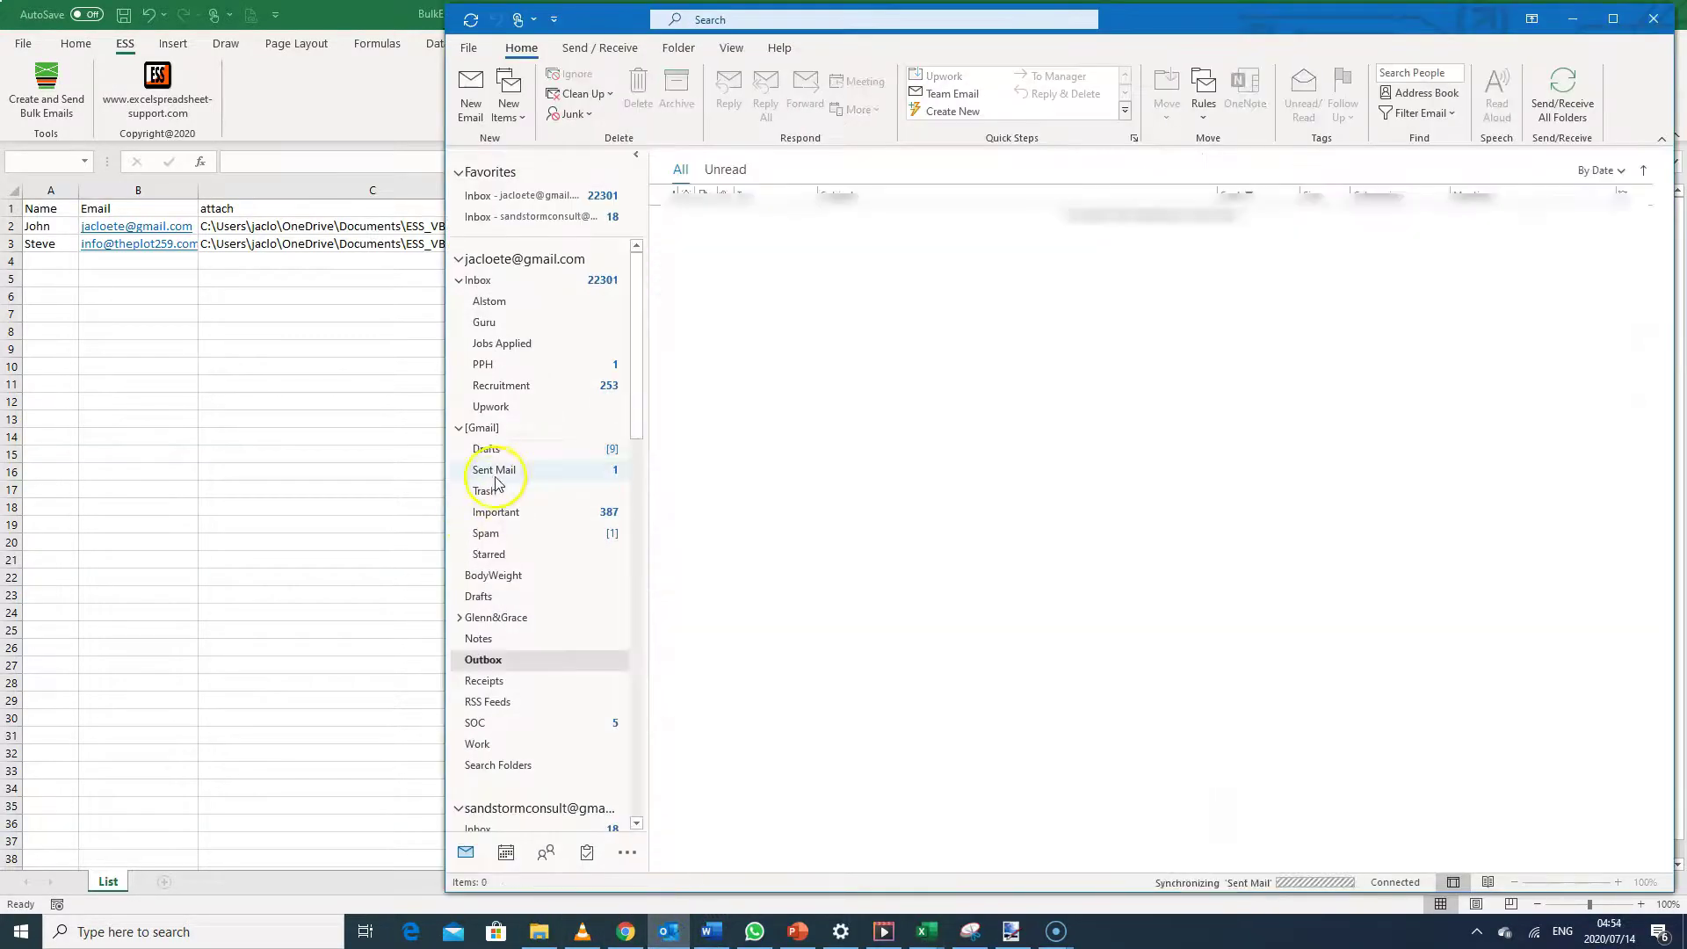
left_click(513, 474)
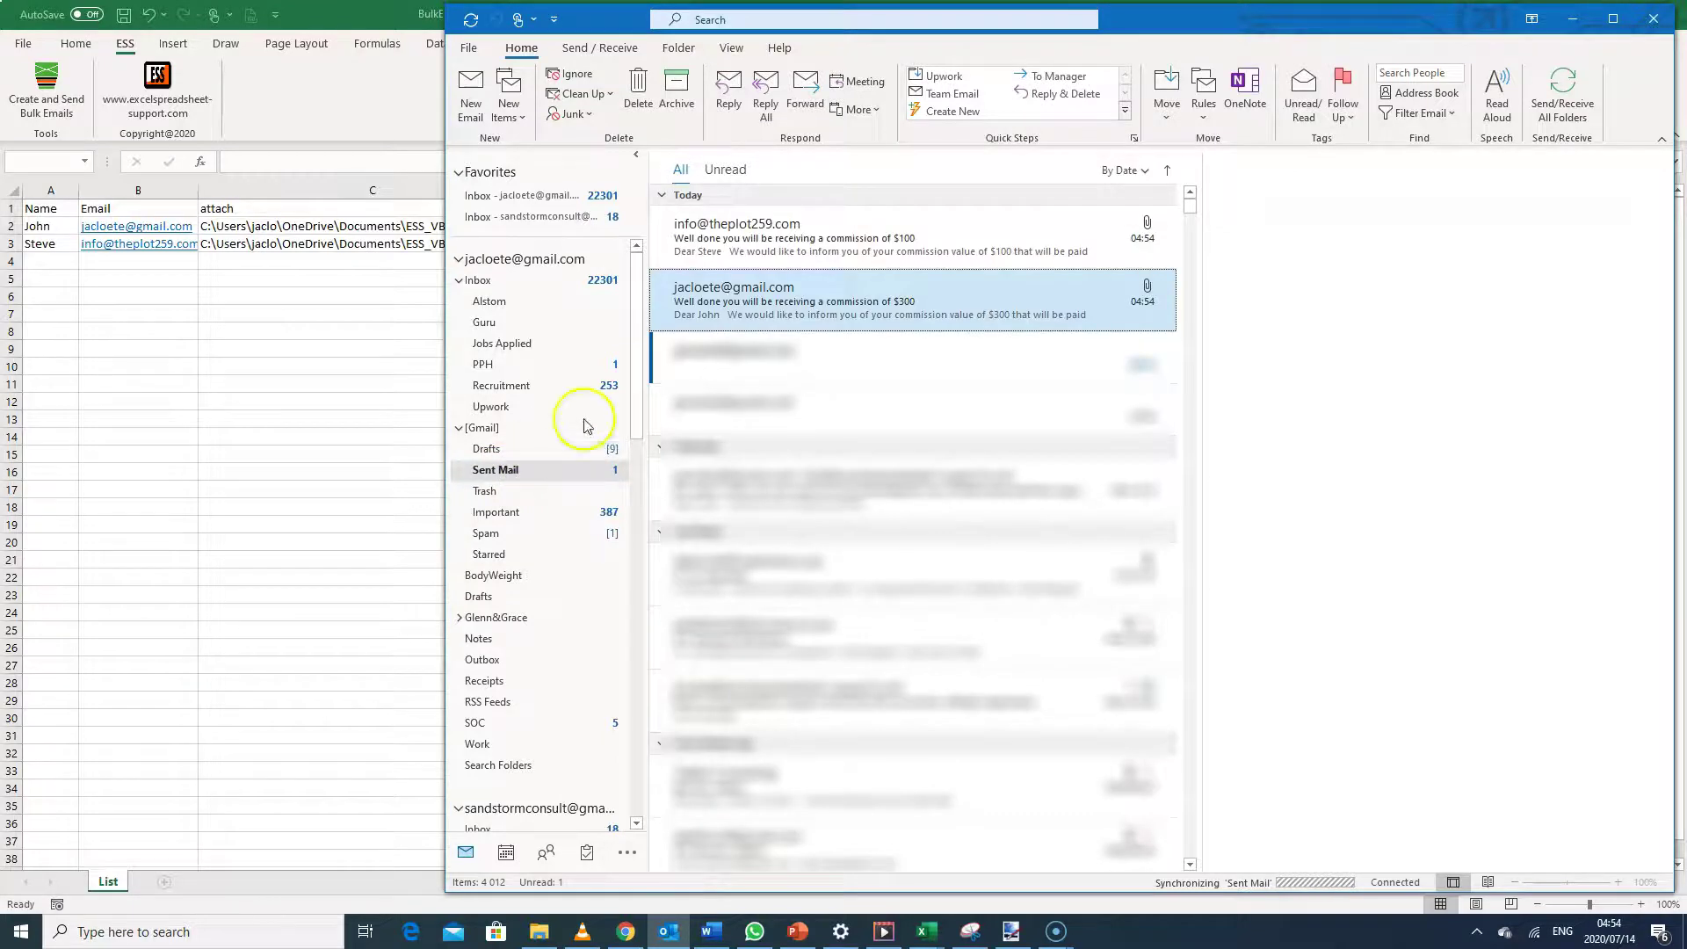
left_click(777, 312)
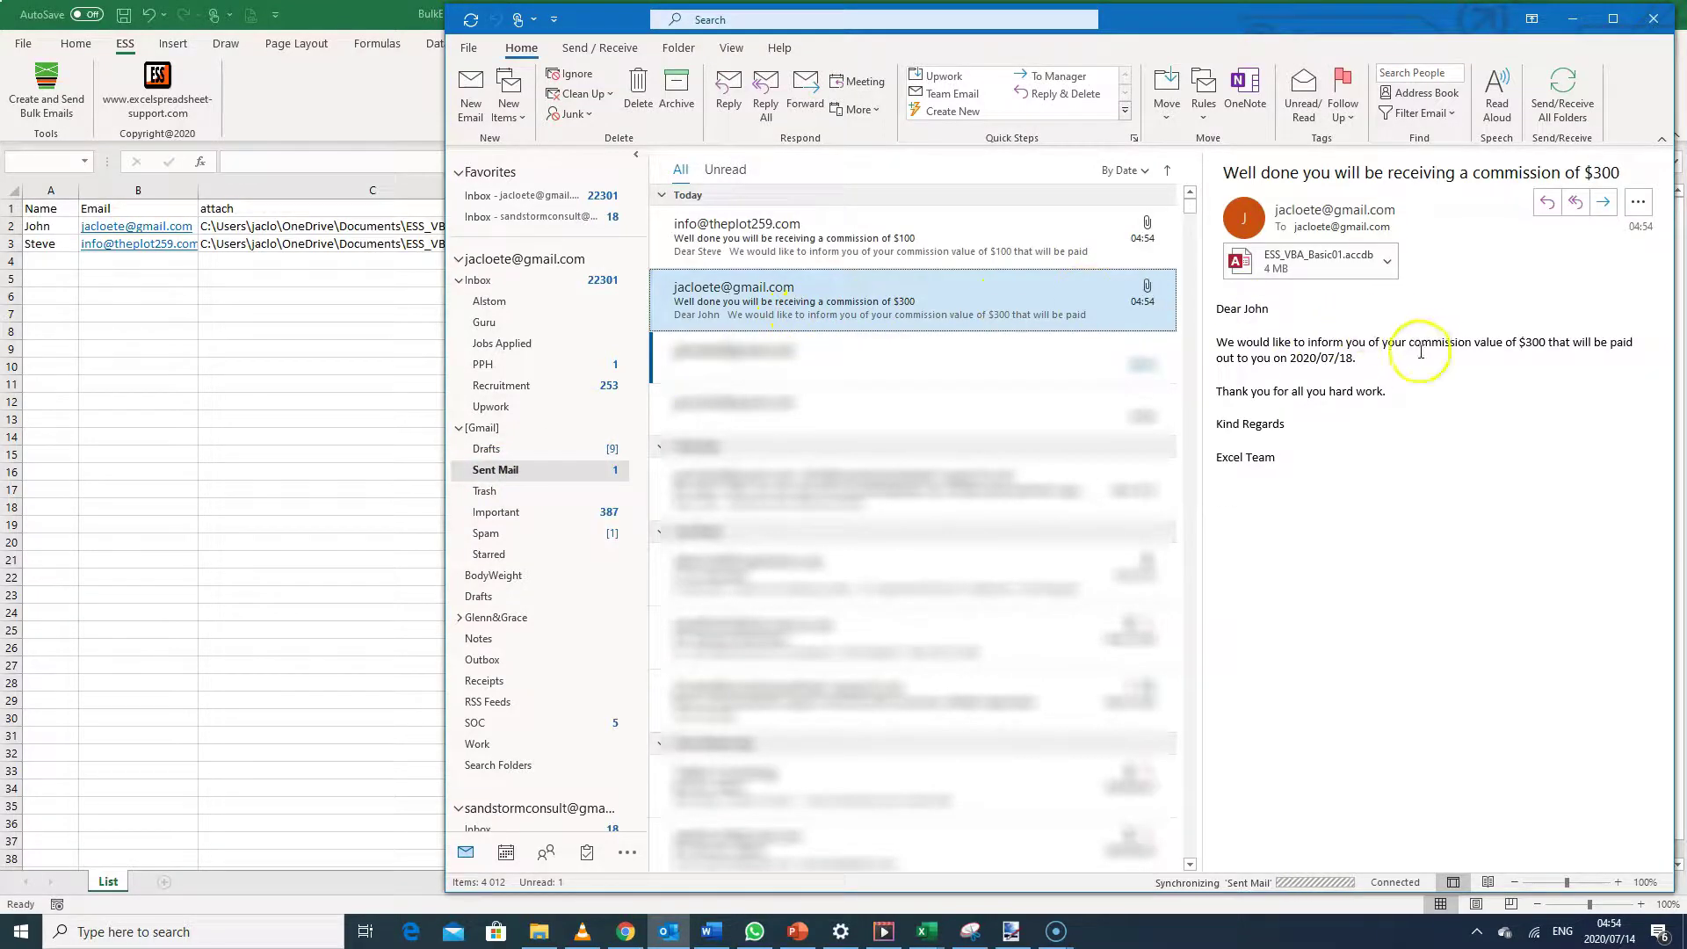
left_click(758, 230)
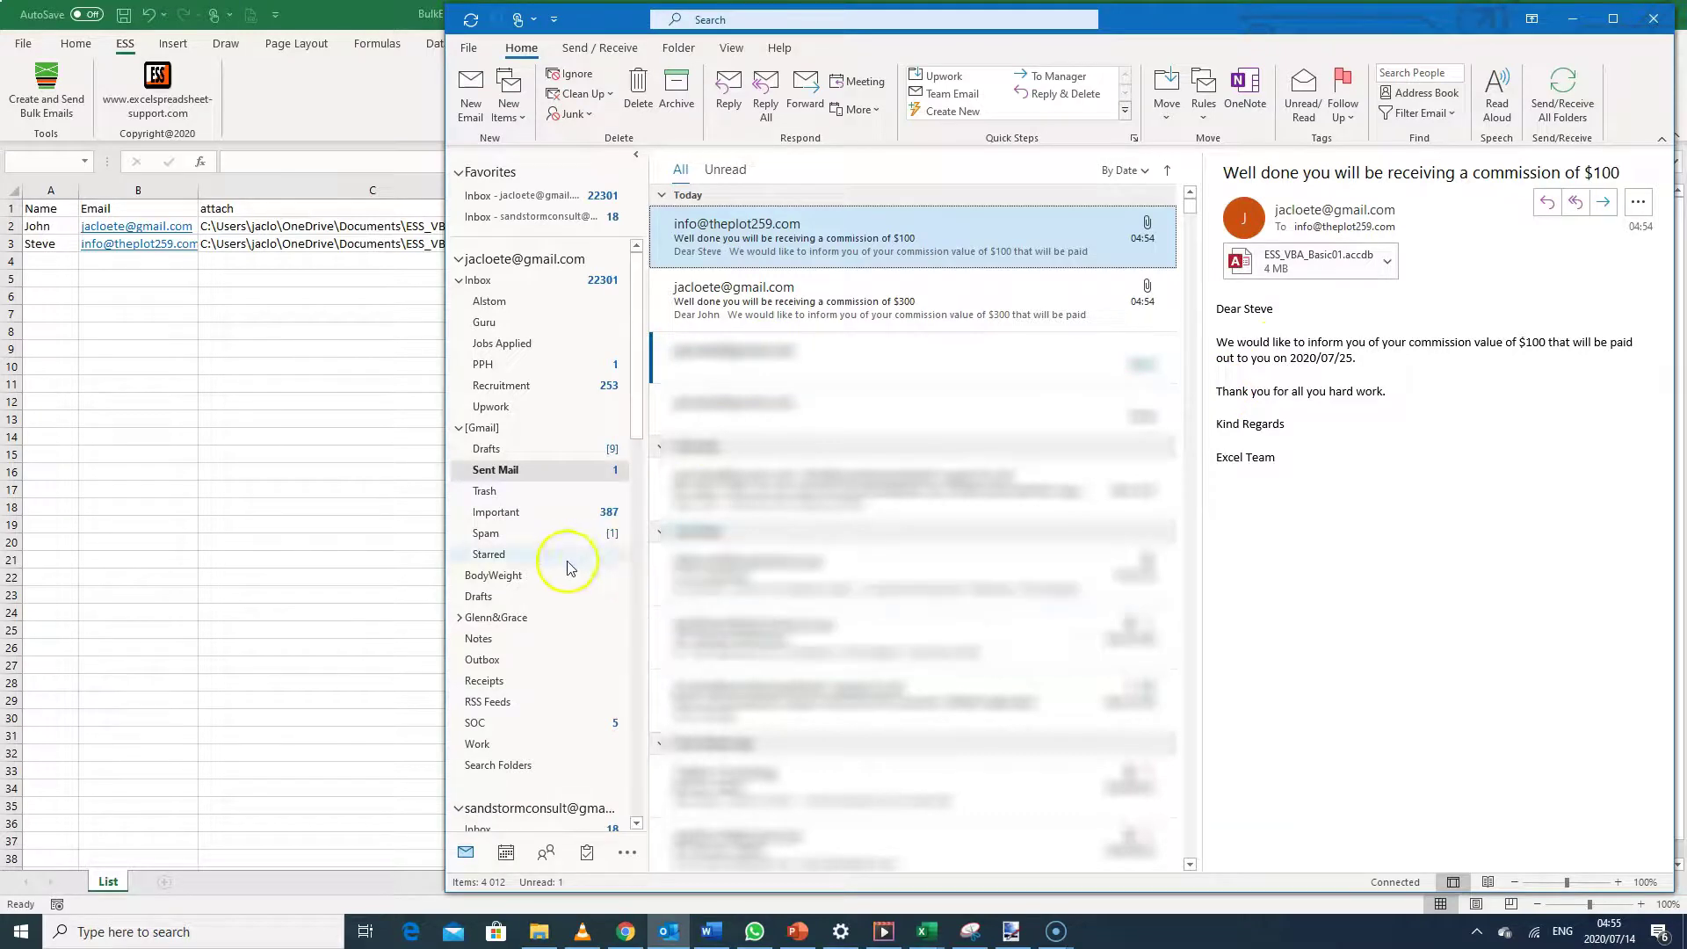
left_click(1571, 22)
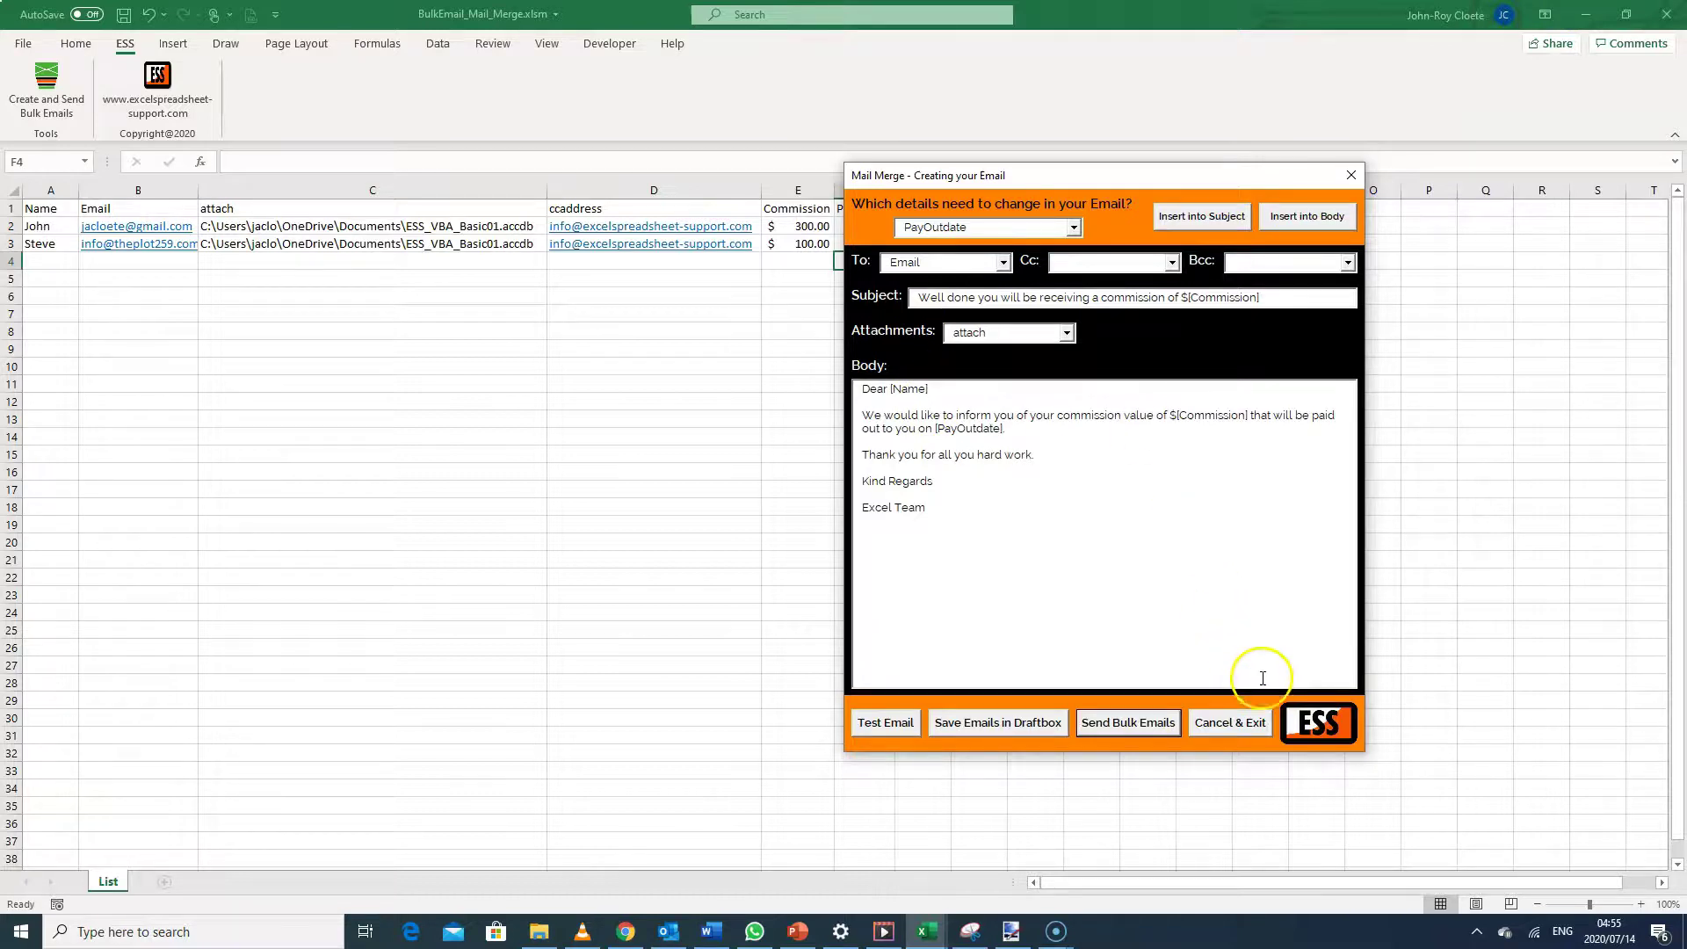
Close the mail-merge form and enter 'Sales for the year' with 15000 and 5000 in G1:G3.
left_click(1231, 727)
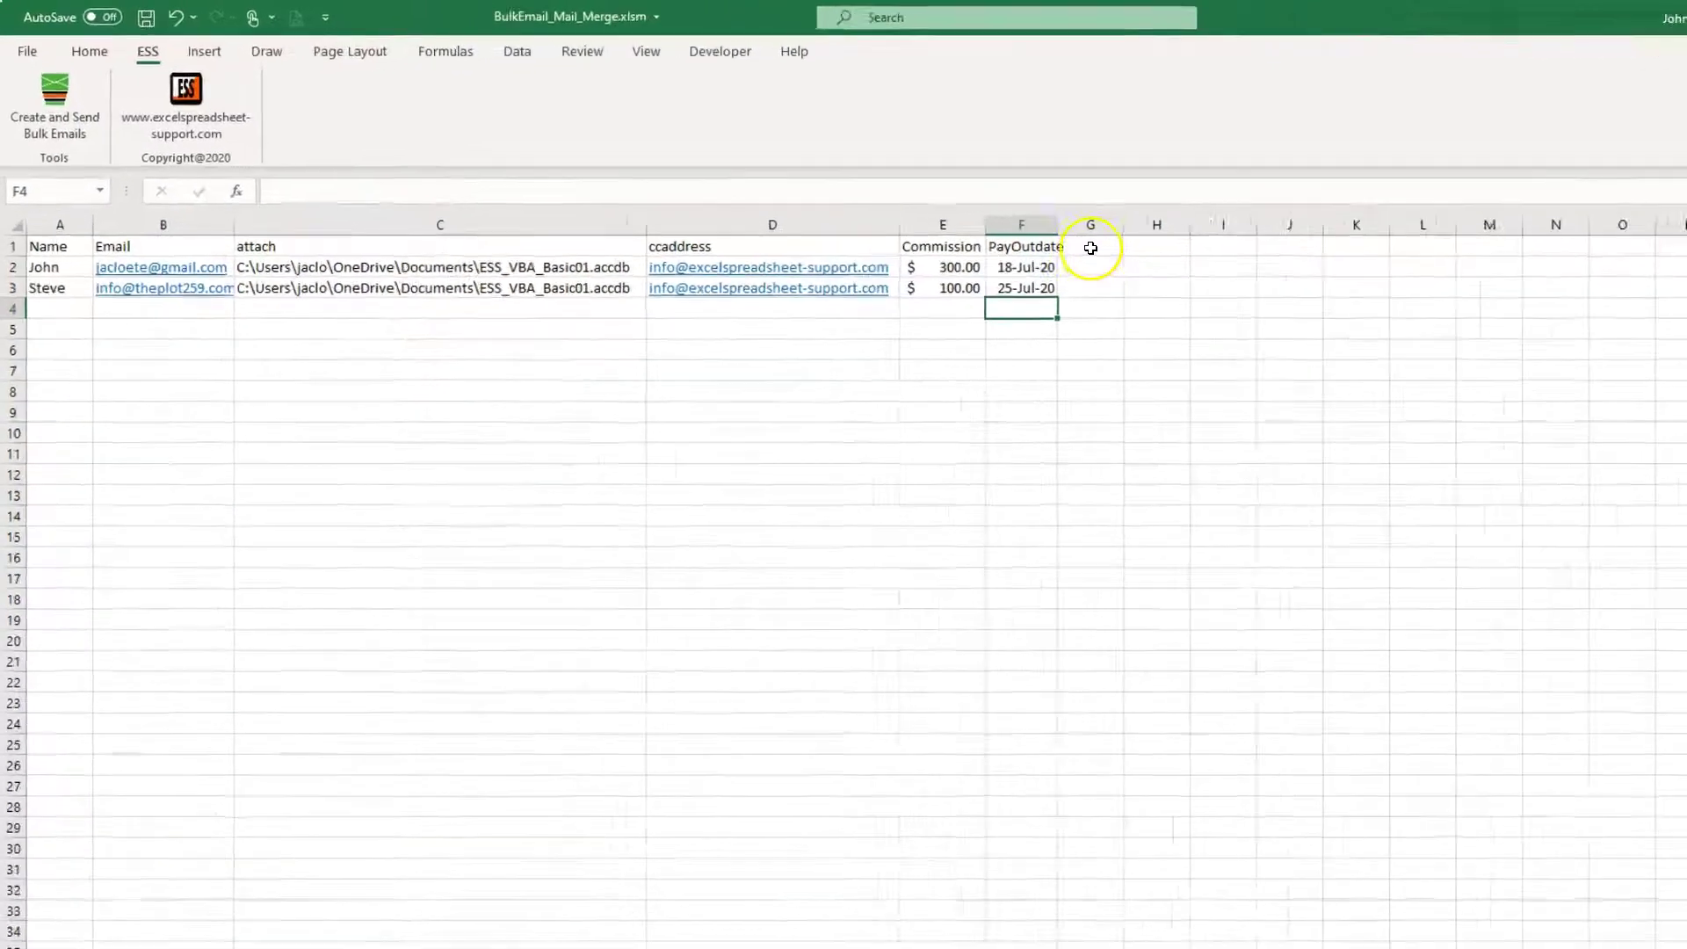
left_click(926, 208)
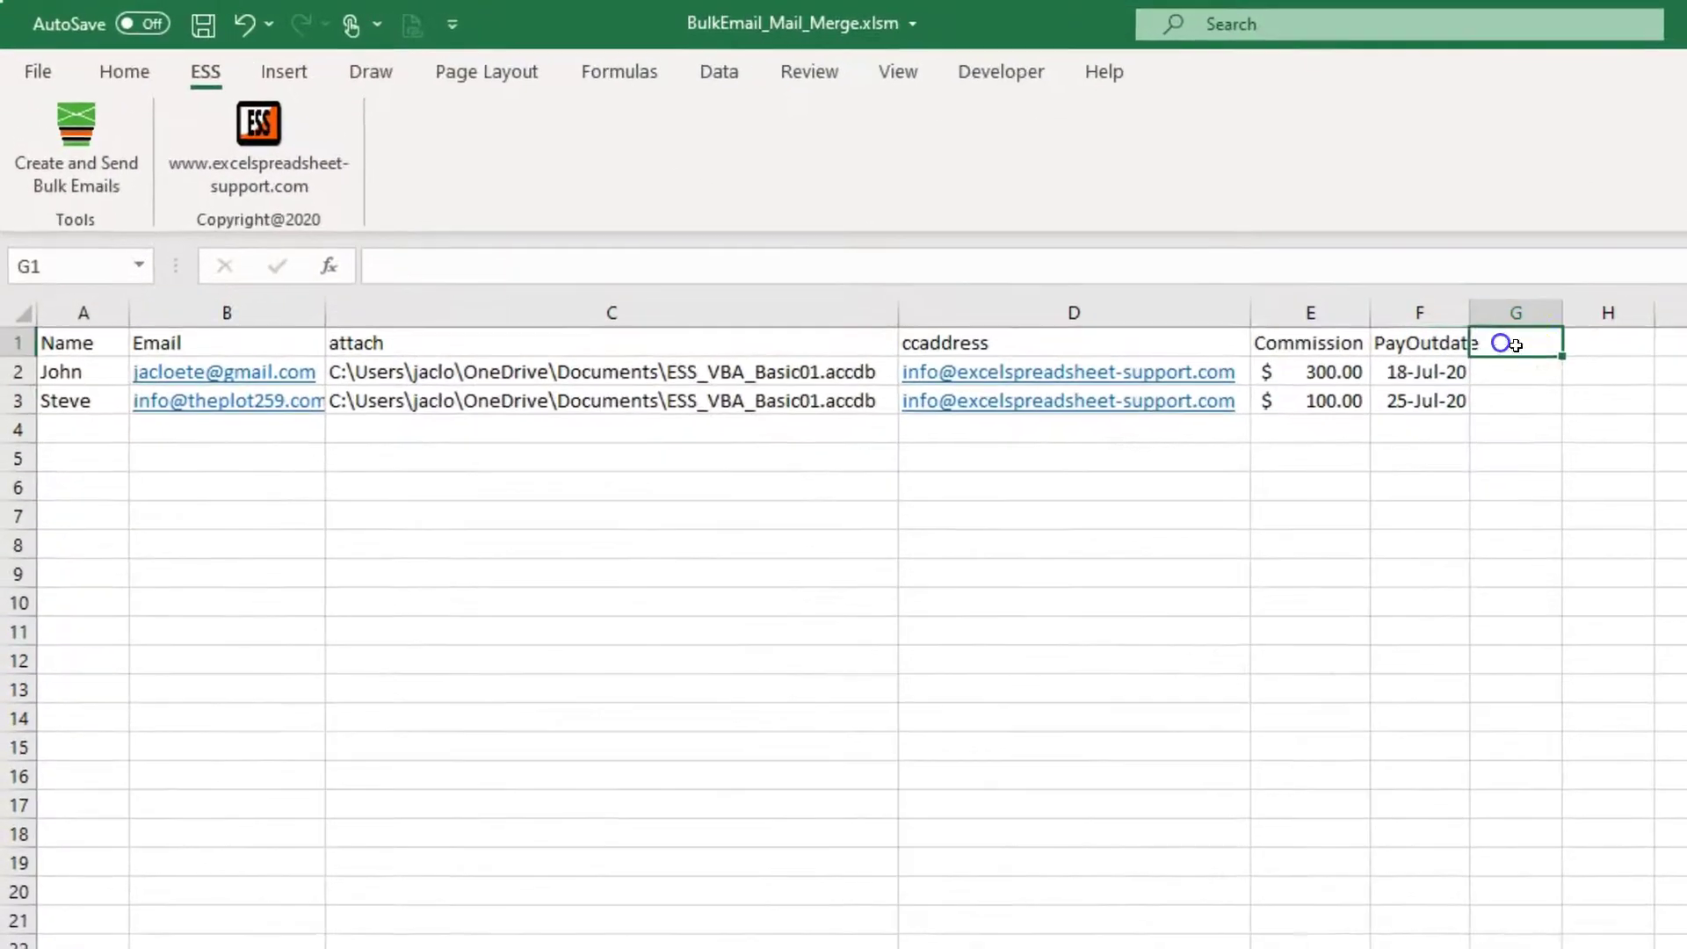
key("F2")
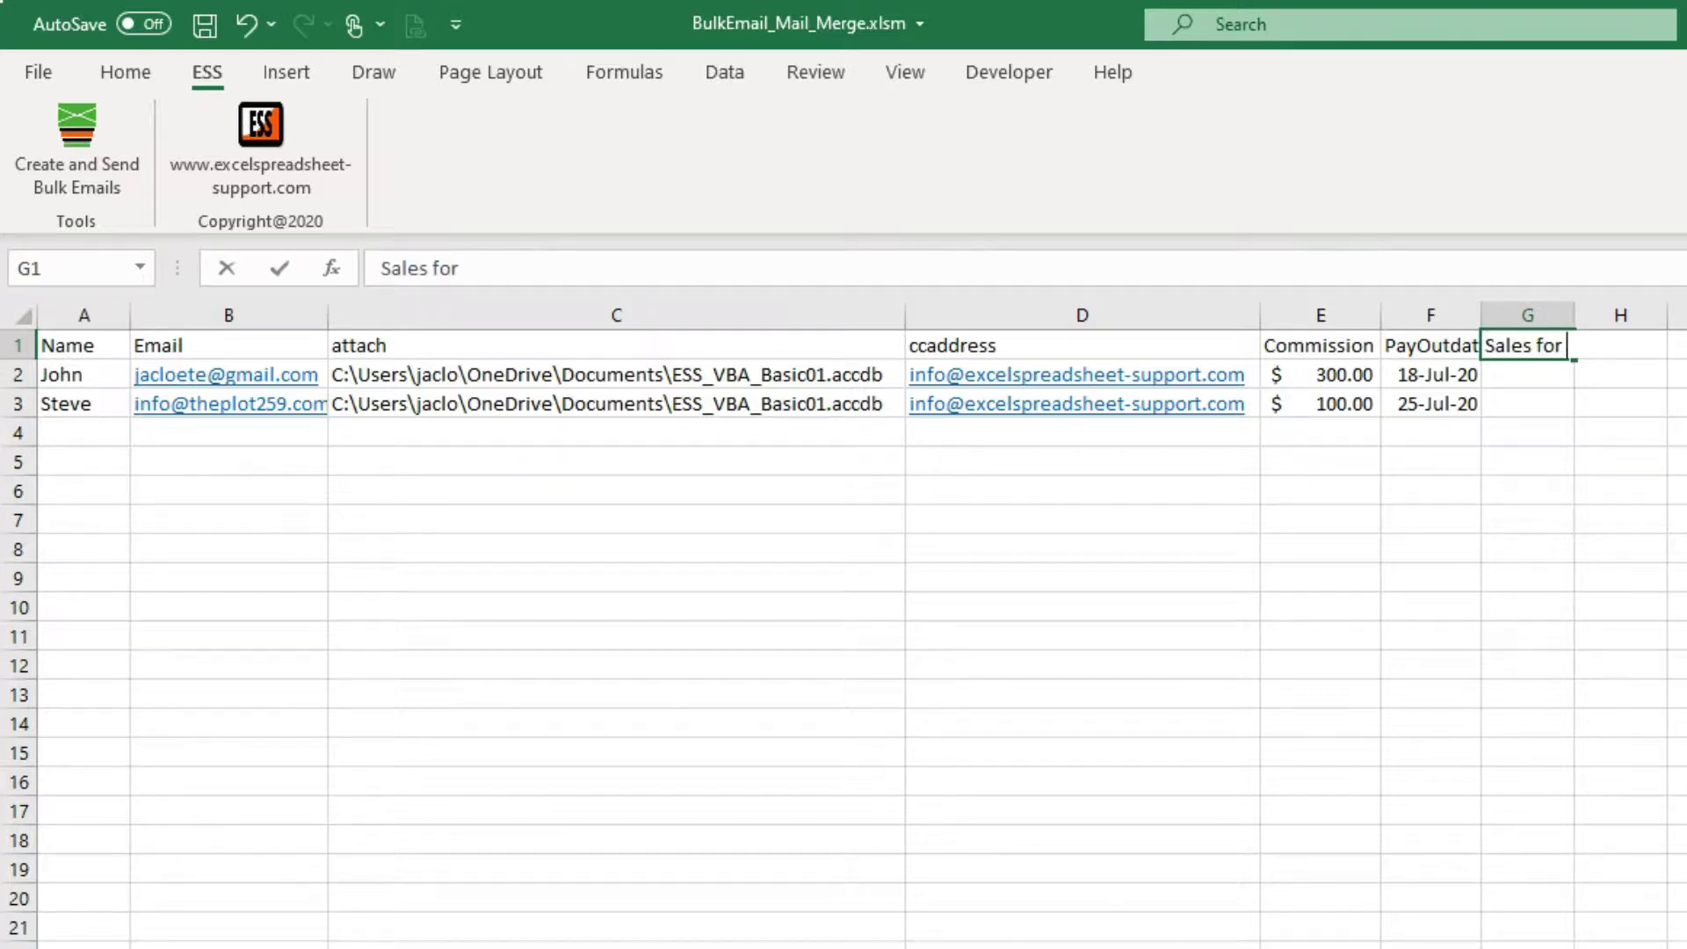
type("Sales for the year")
key("Return")
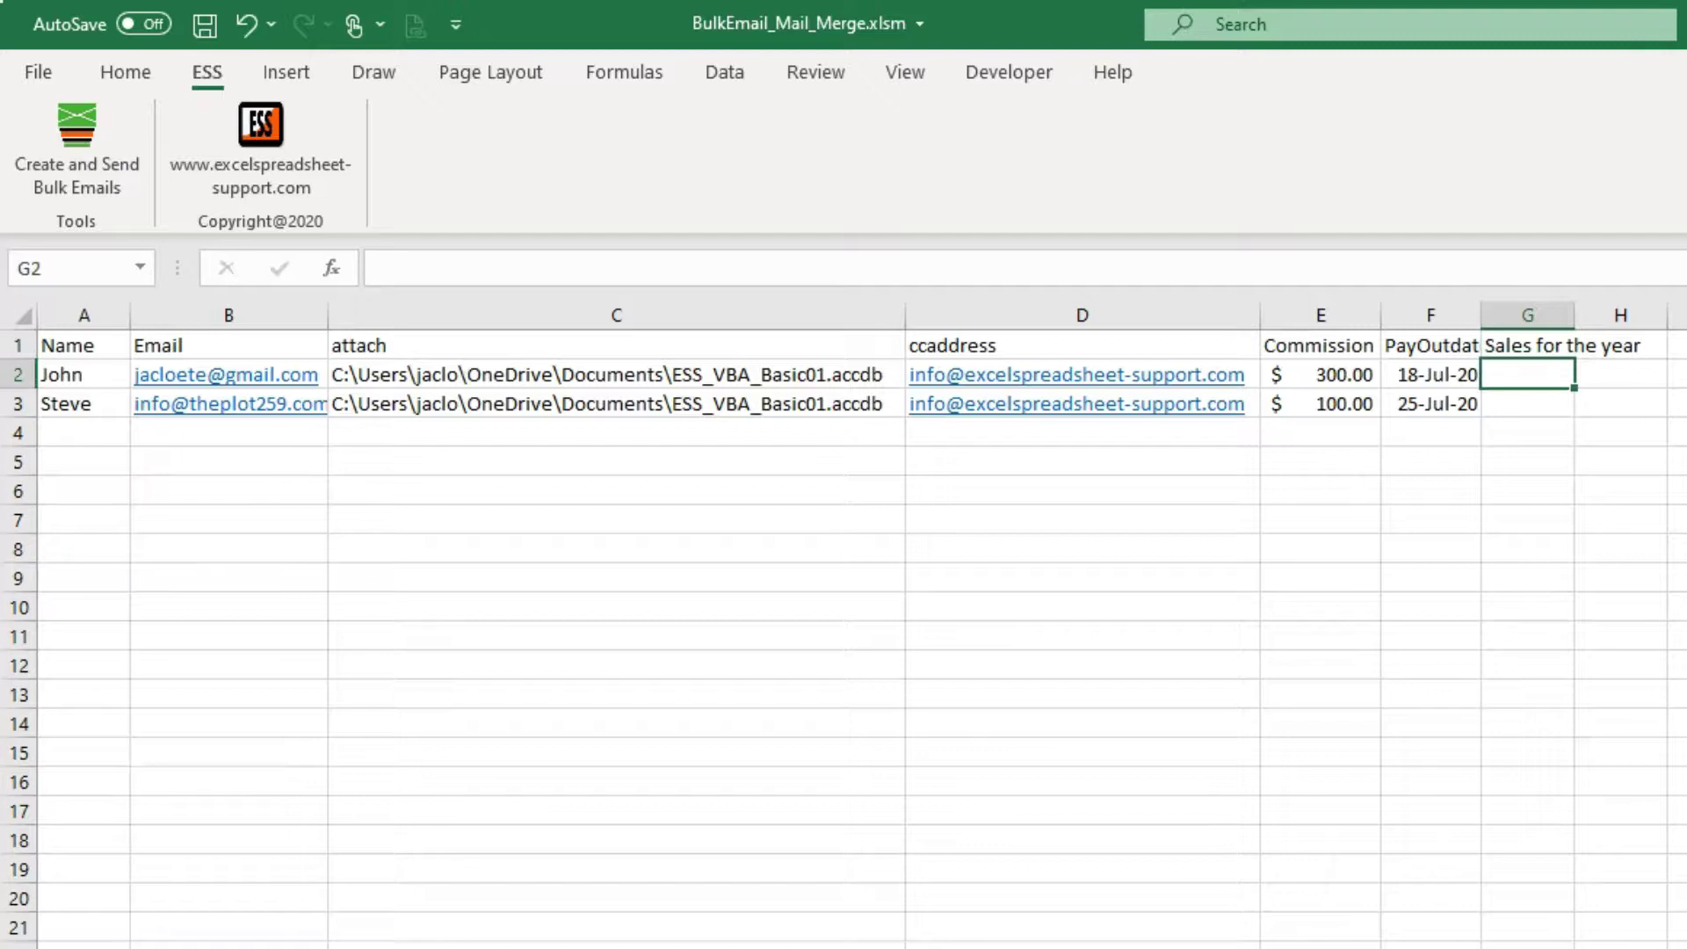
type("15000")
key("Return")
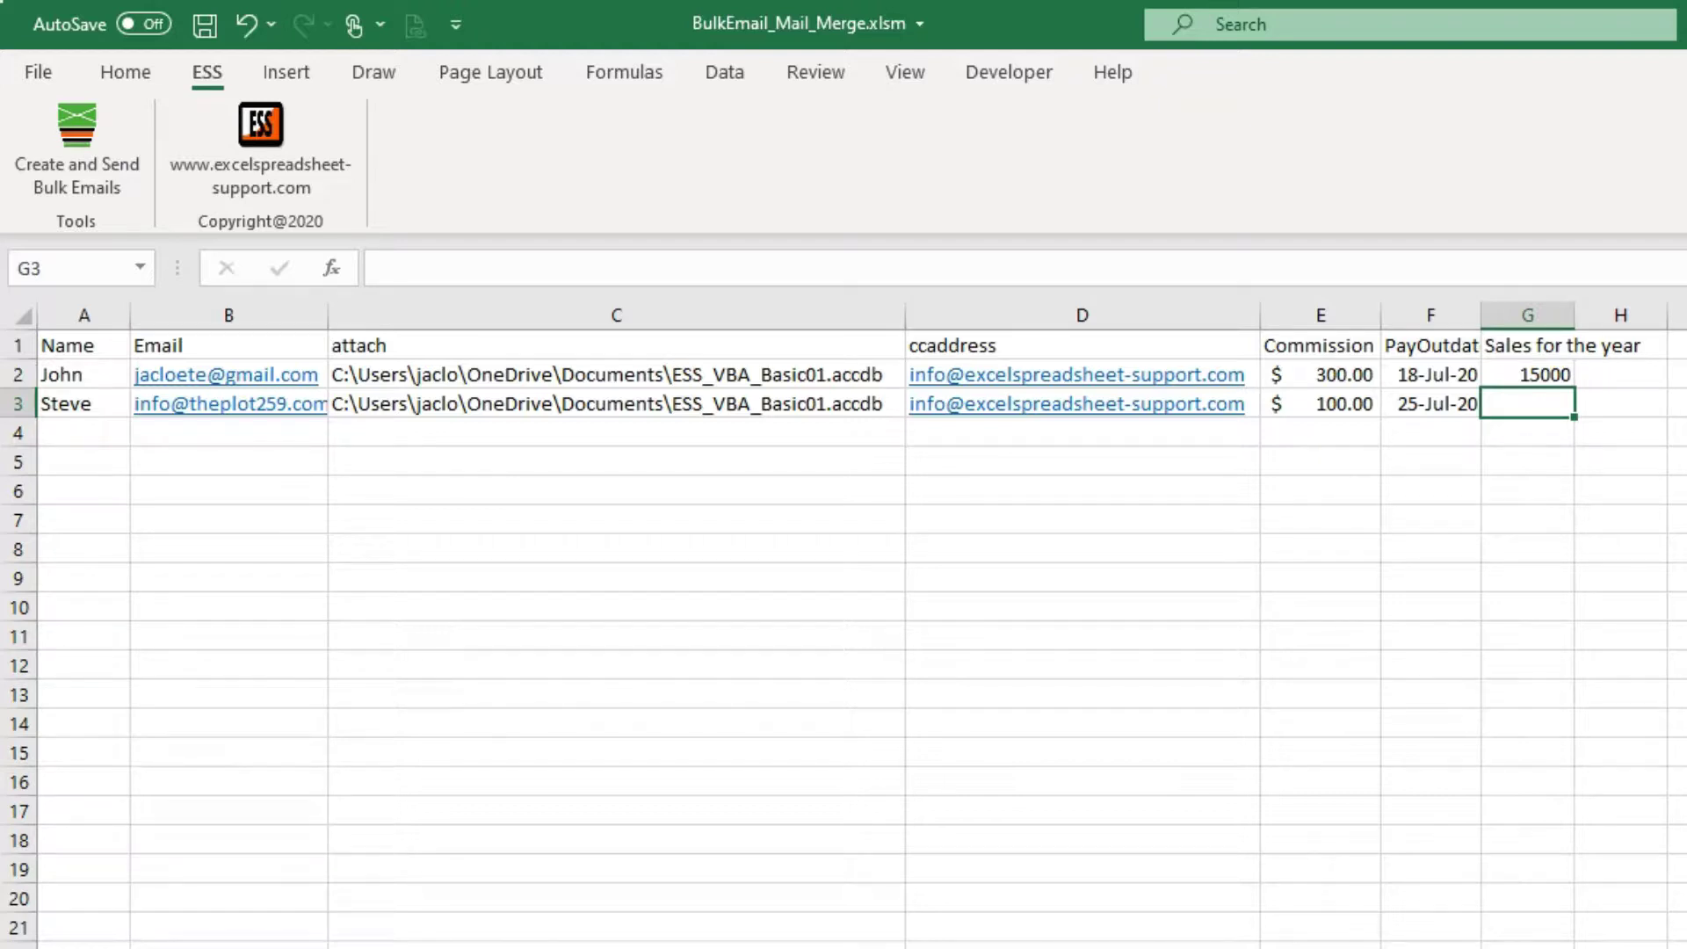
type("5000")
key("Return")
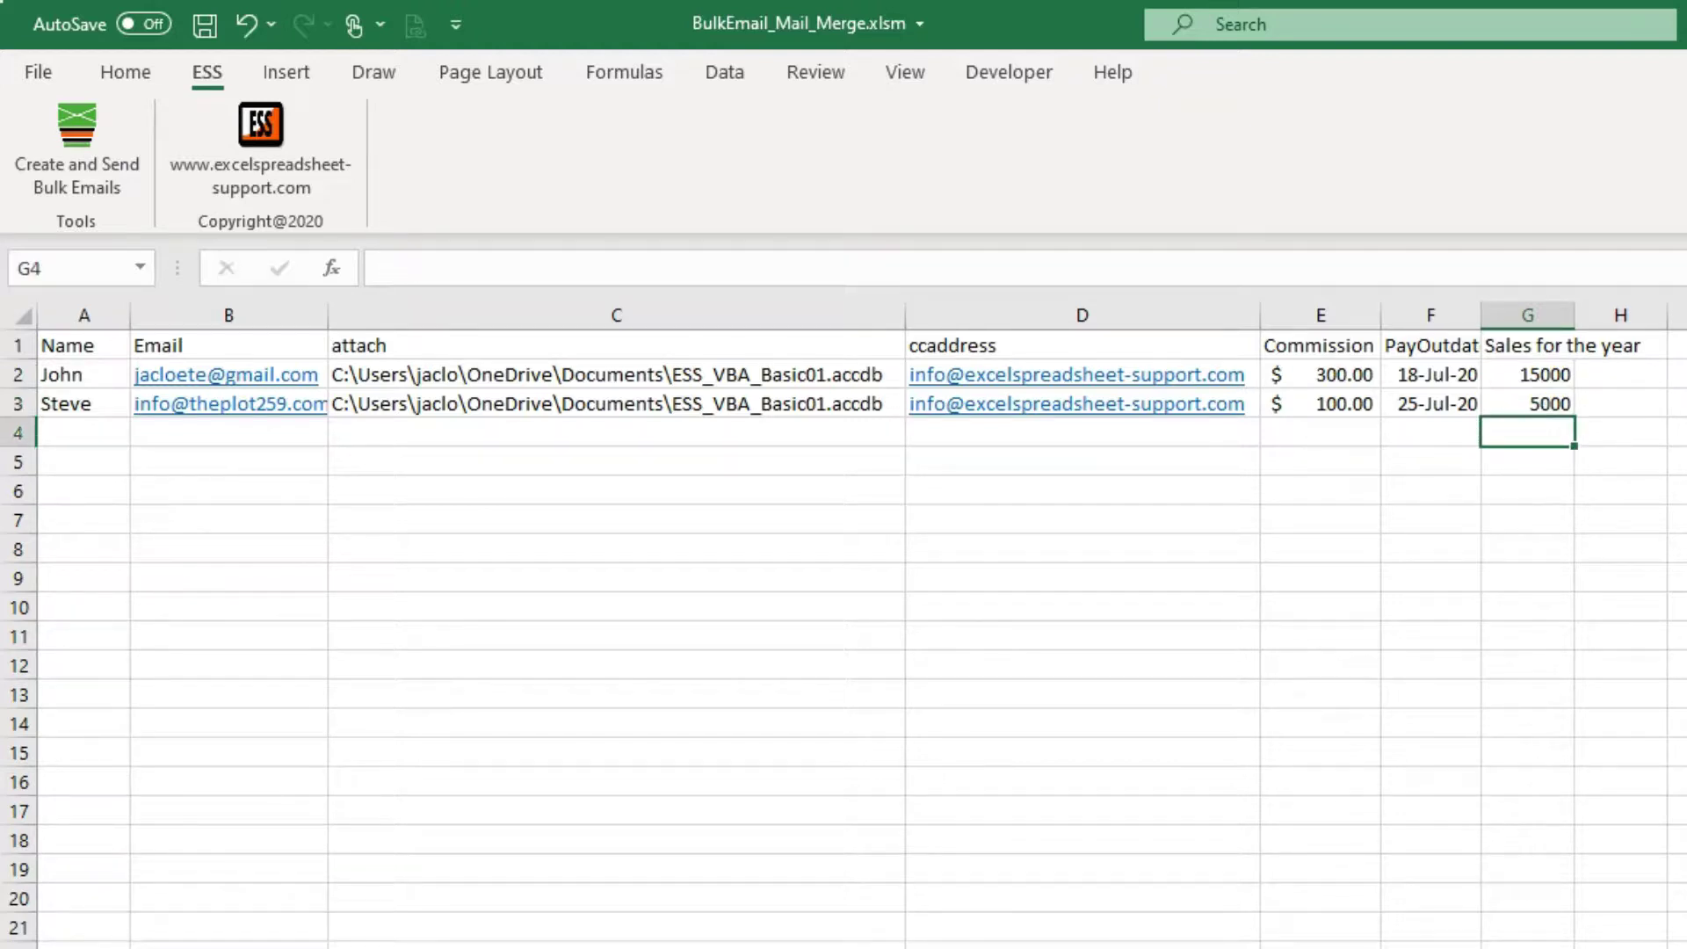
Copy the Commission accounting format from E2:E3 onto G2:G3 and widen column G to fit.
left_click(1323, 386)
left_click_drag(1322, 401, 1324, 377)
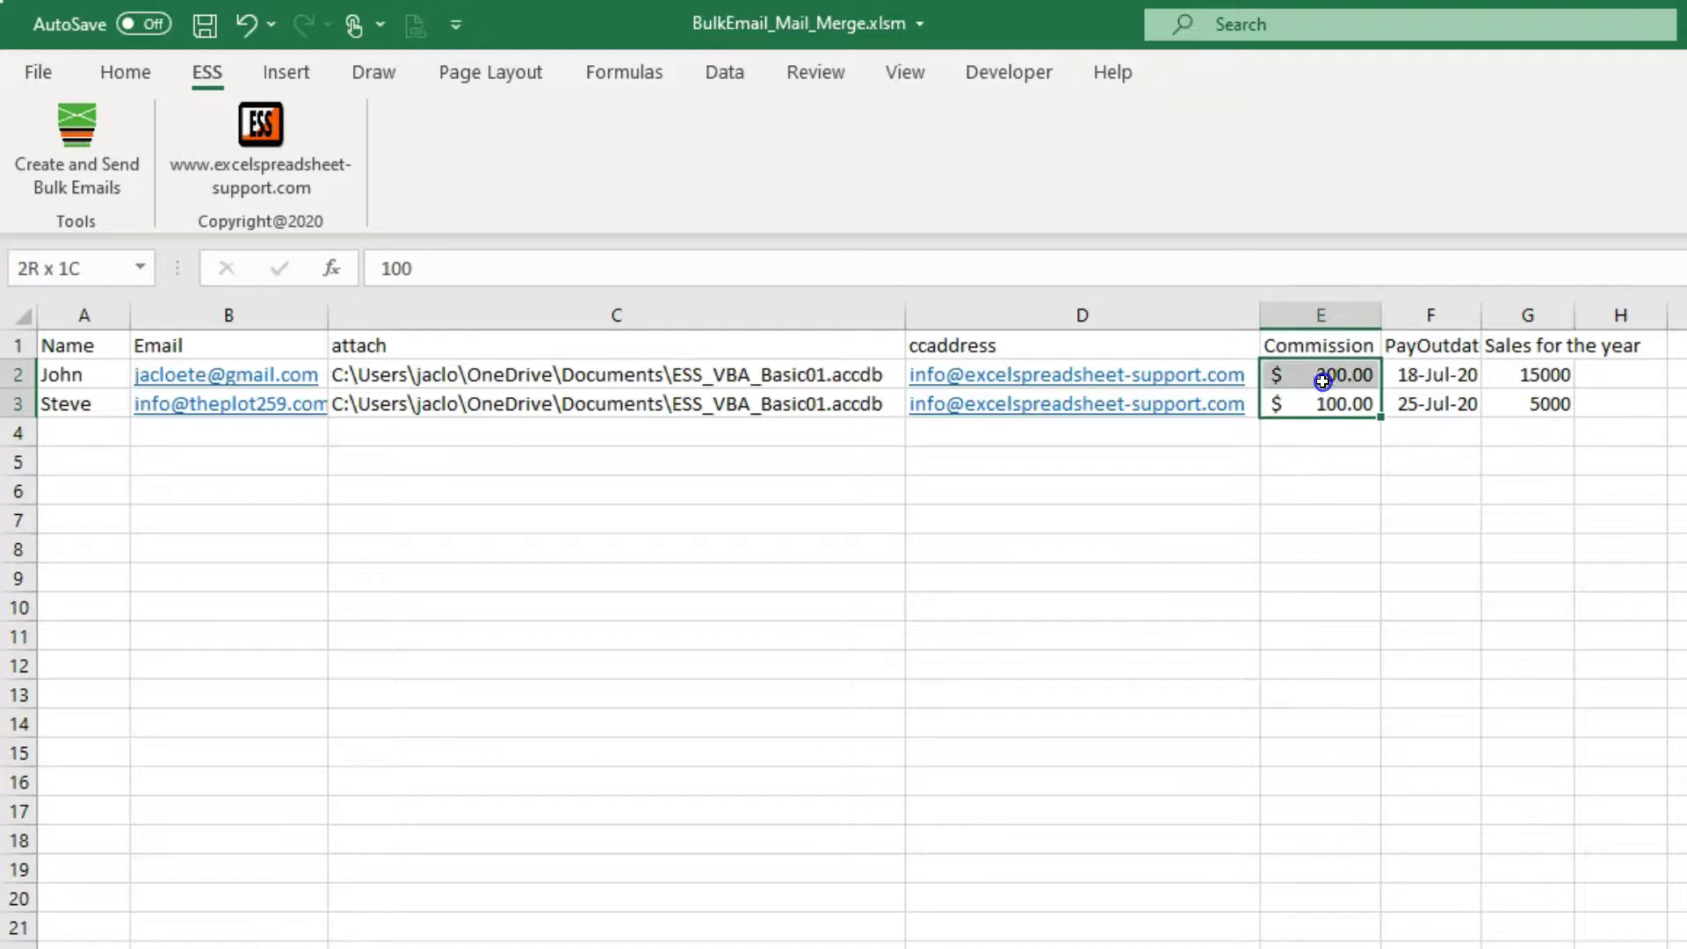
left_click(128, 72)
left_click(151, 185)
left_click_drag(1504, 375, 1520, 401)
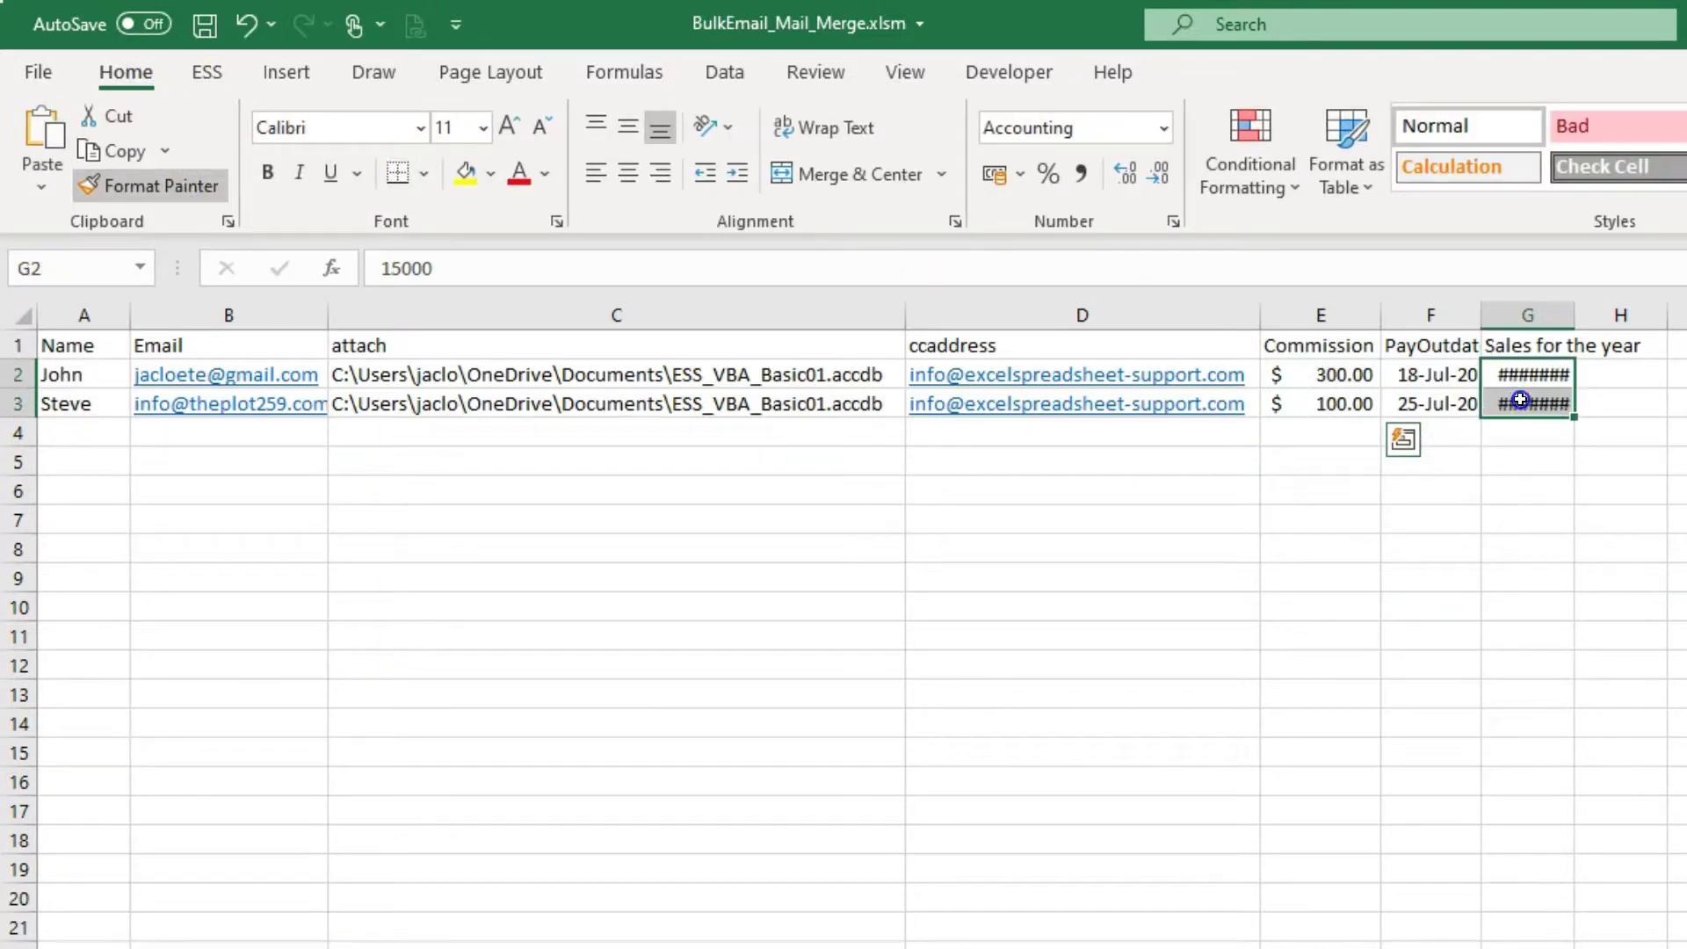
left_click(1513, 460)
left_click_drag(1573, 315, 1640, 314)
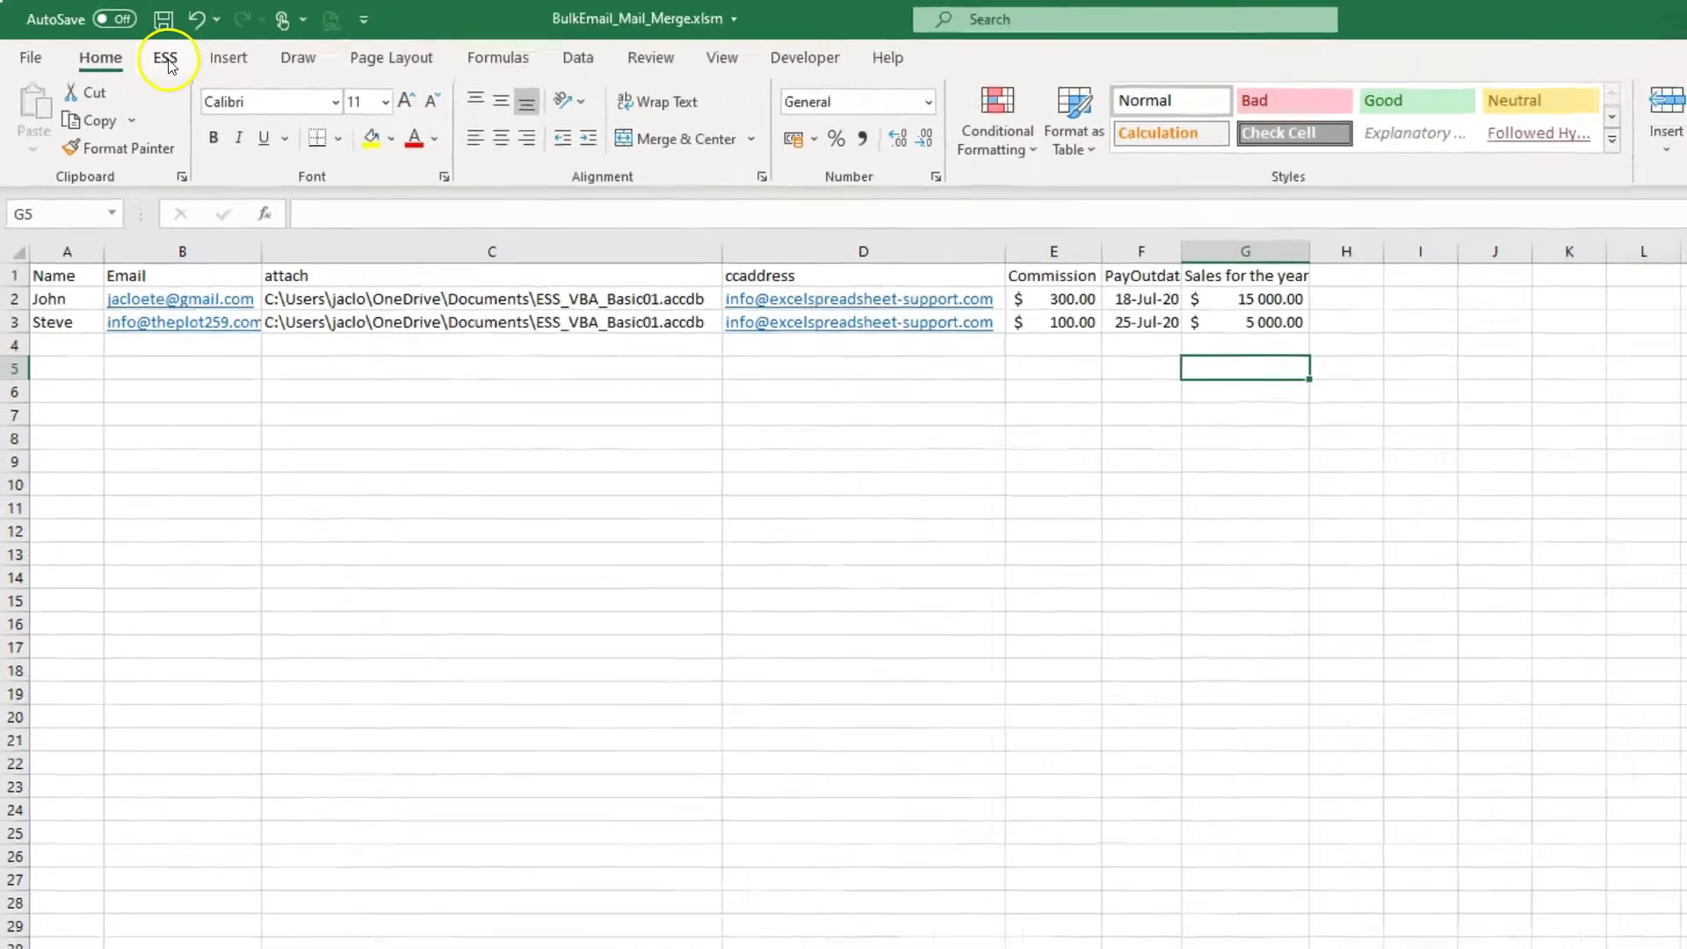
left_click(206, 72)
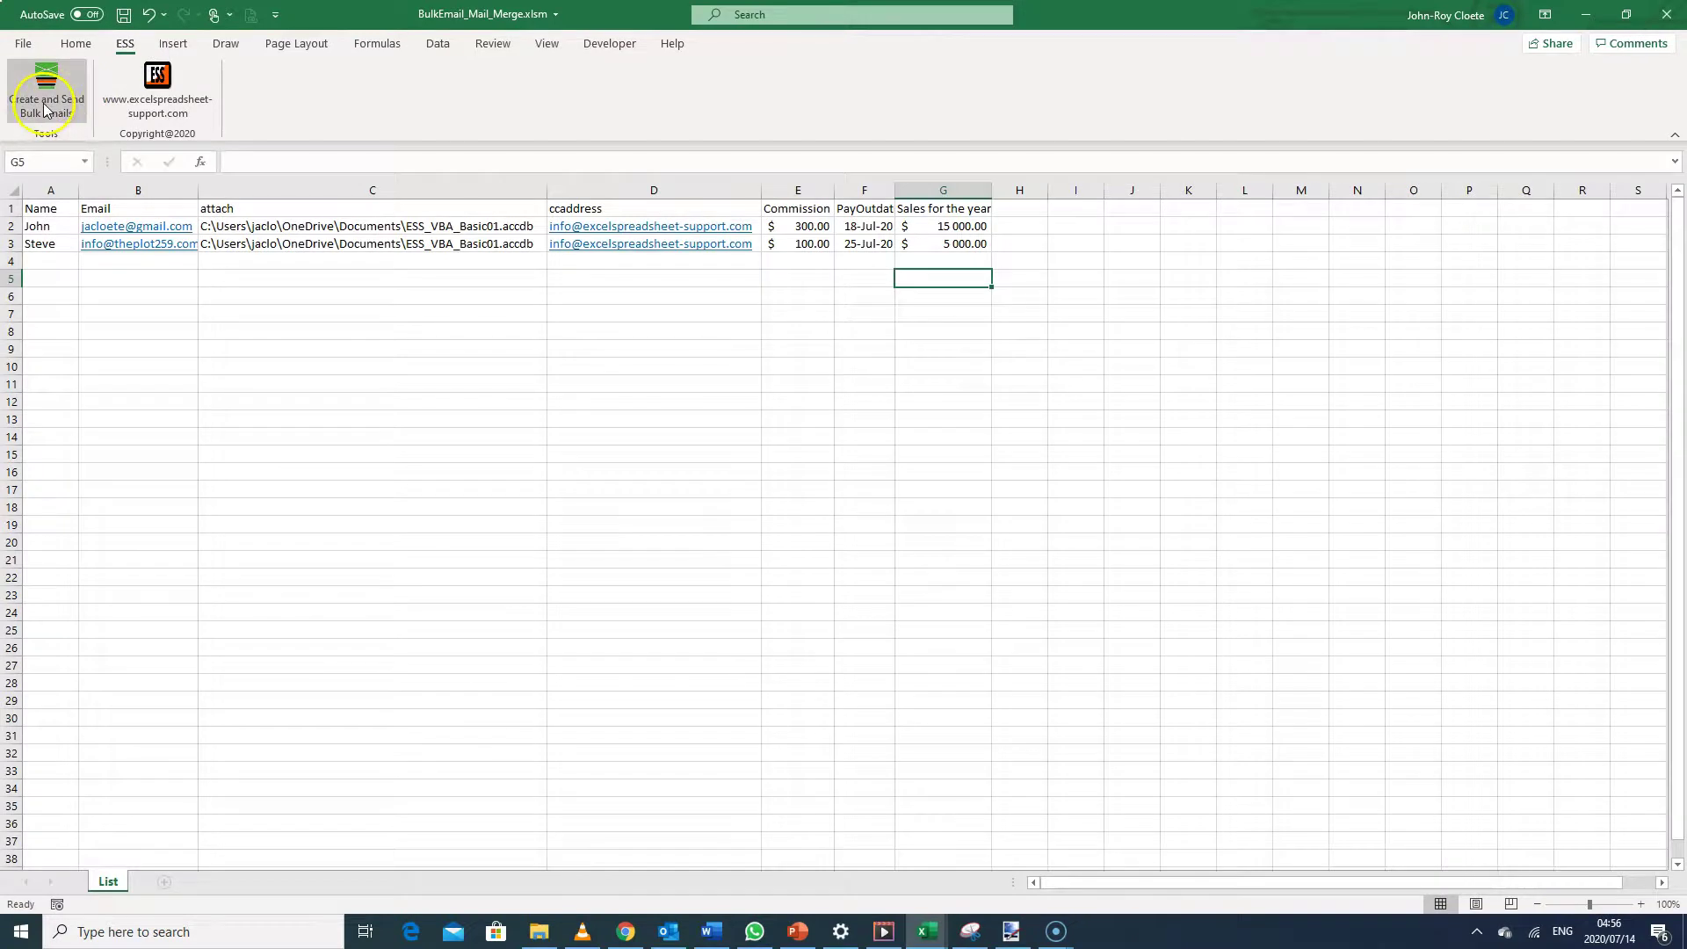
Reopen the mail-merge form and tick the new Salesfortheyear field in the 'Which details' list.
left_click(41, 109)
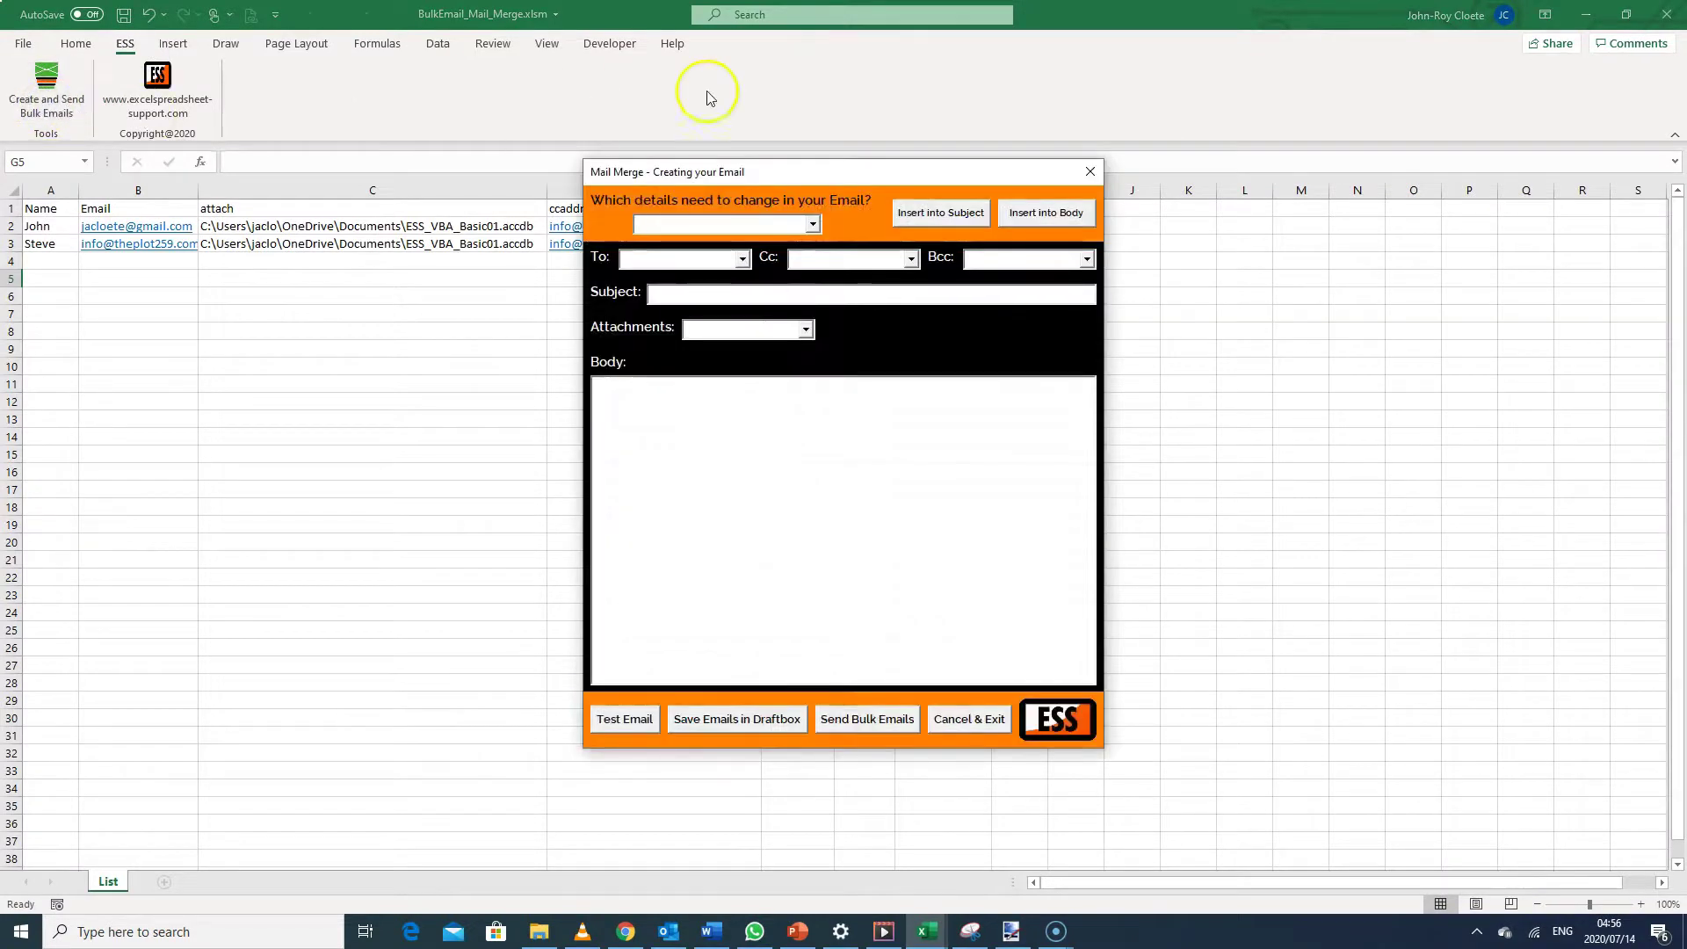
left_click_drag(861, 181, 1158, 150)
left_click(824, 104)
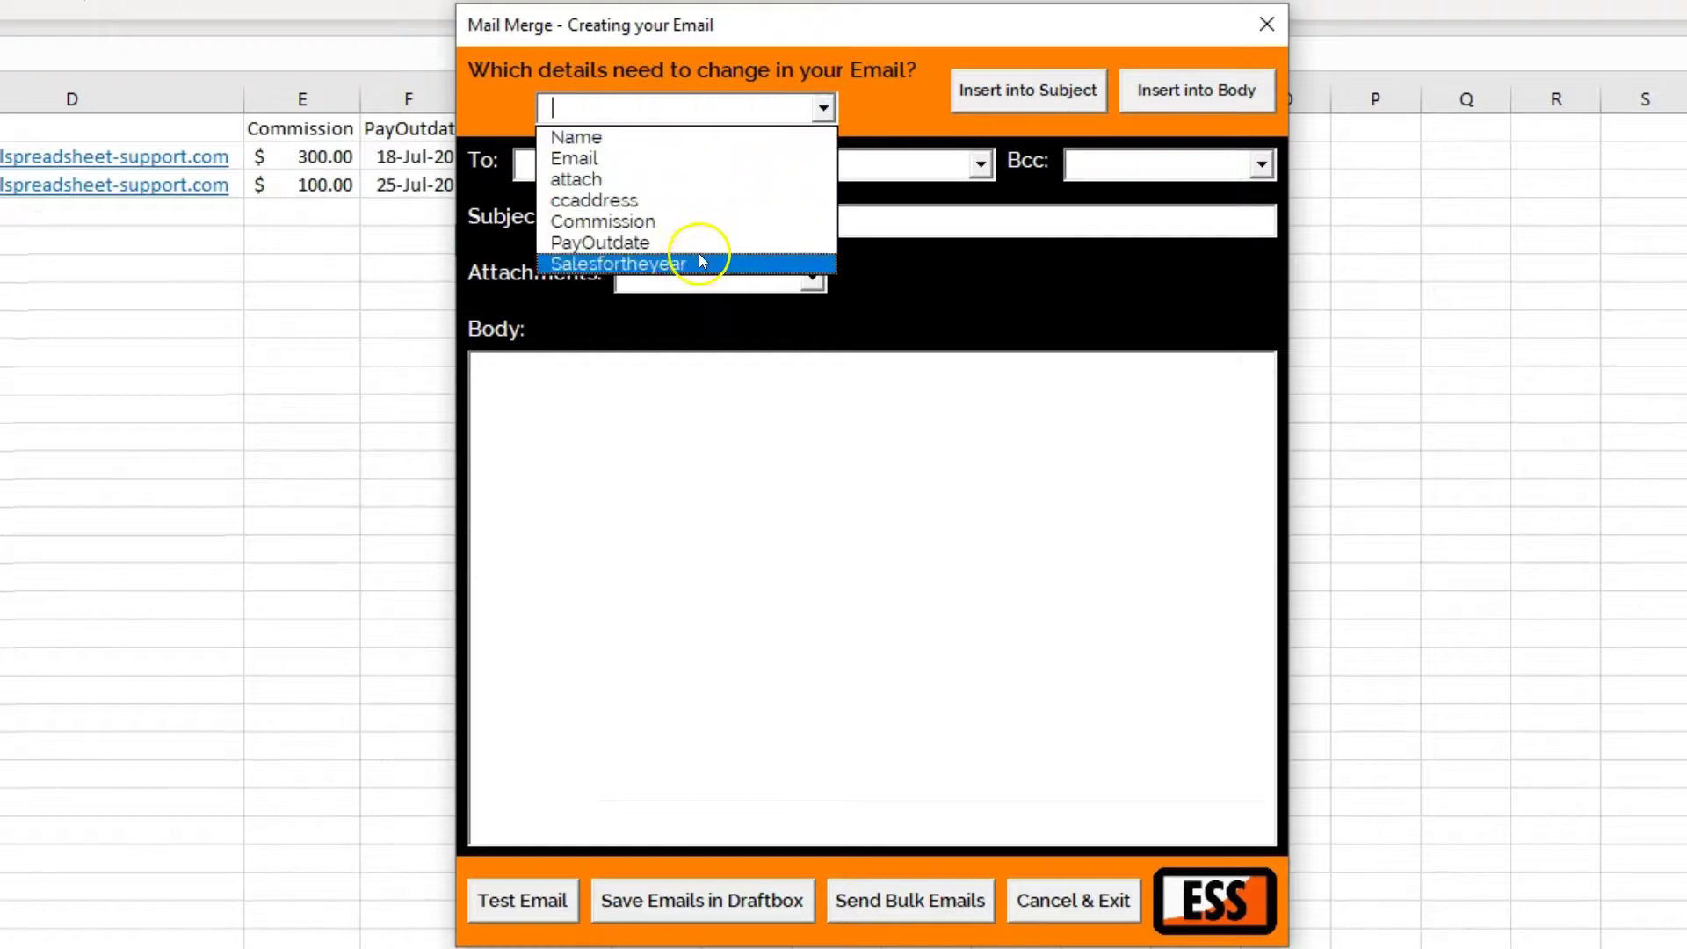
left_click(638, 268)
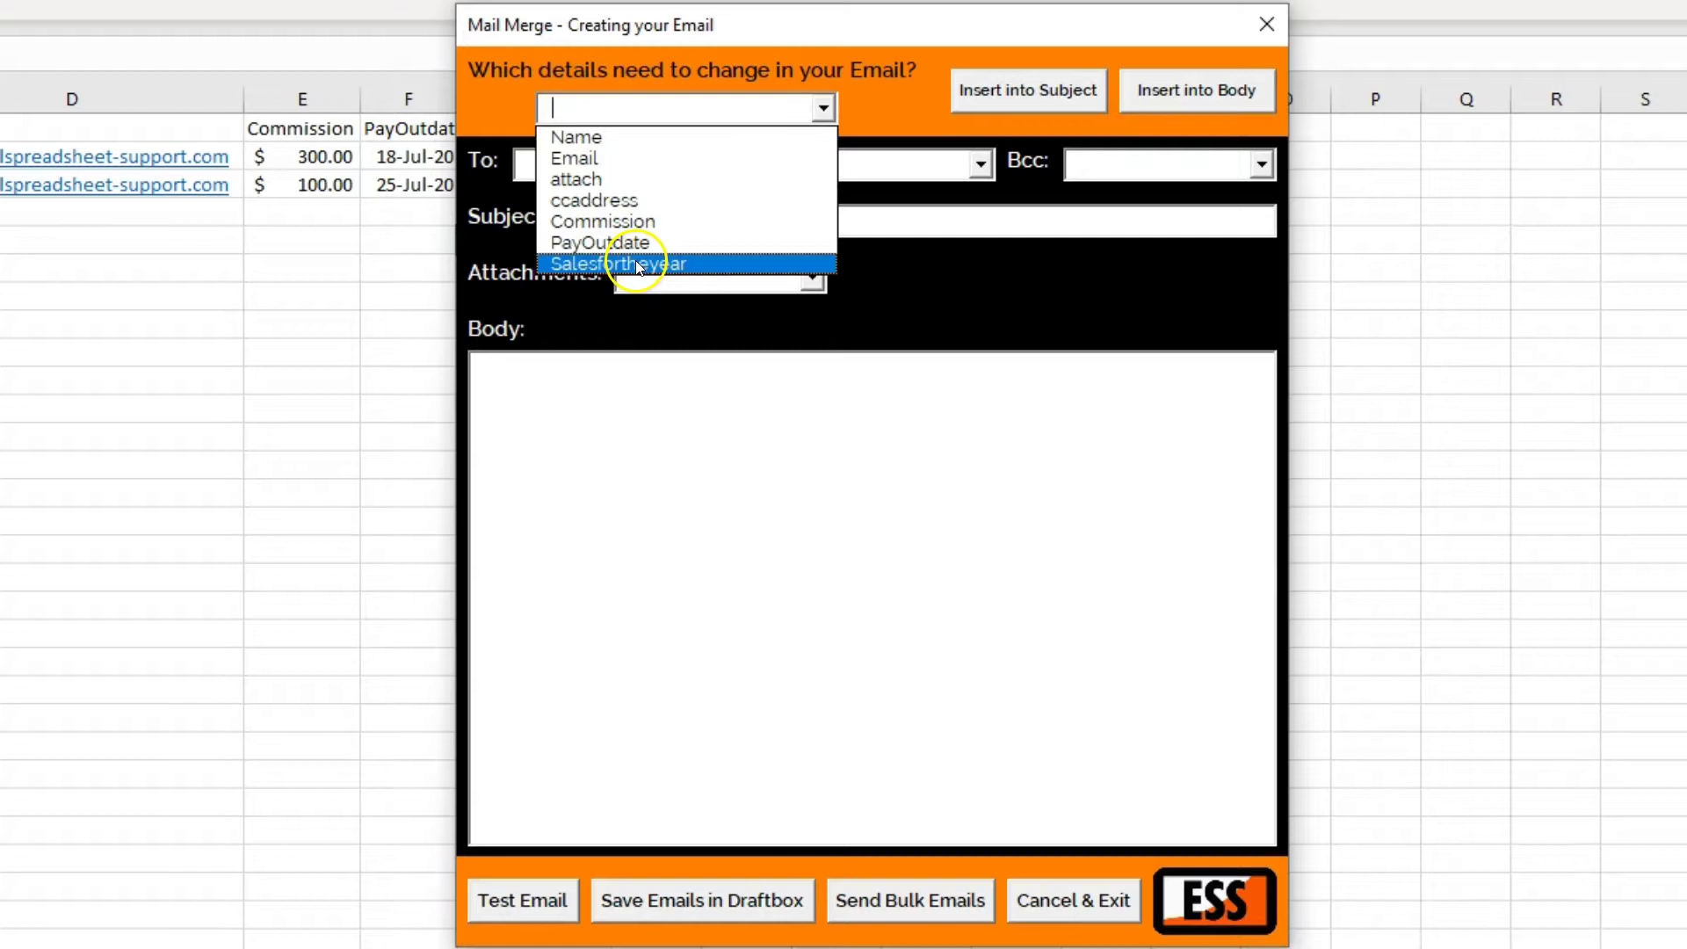
left_click(743, 406)
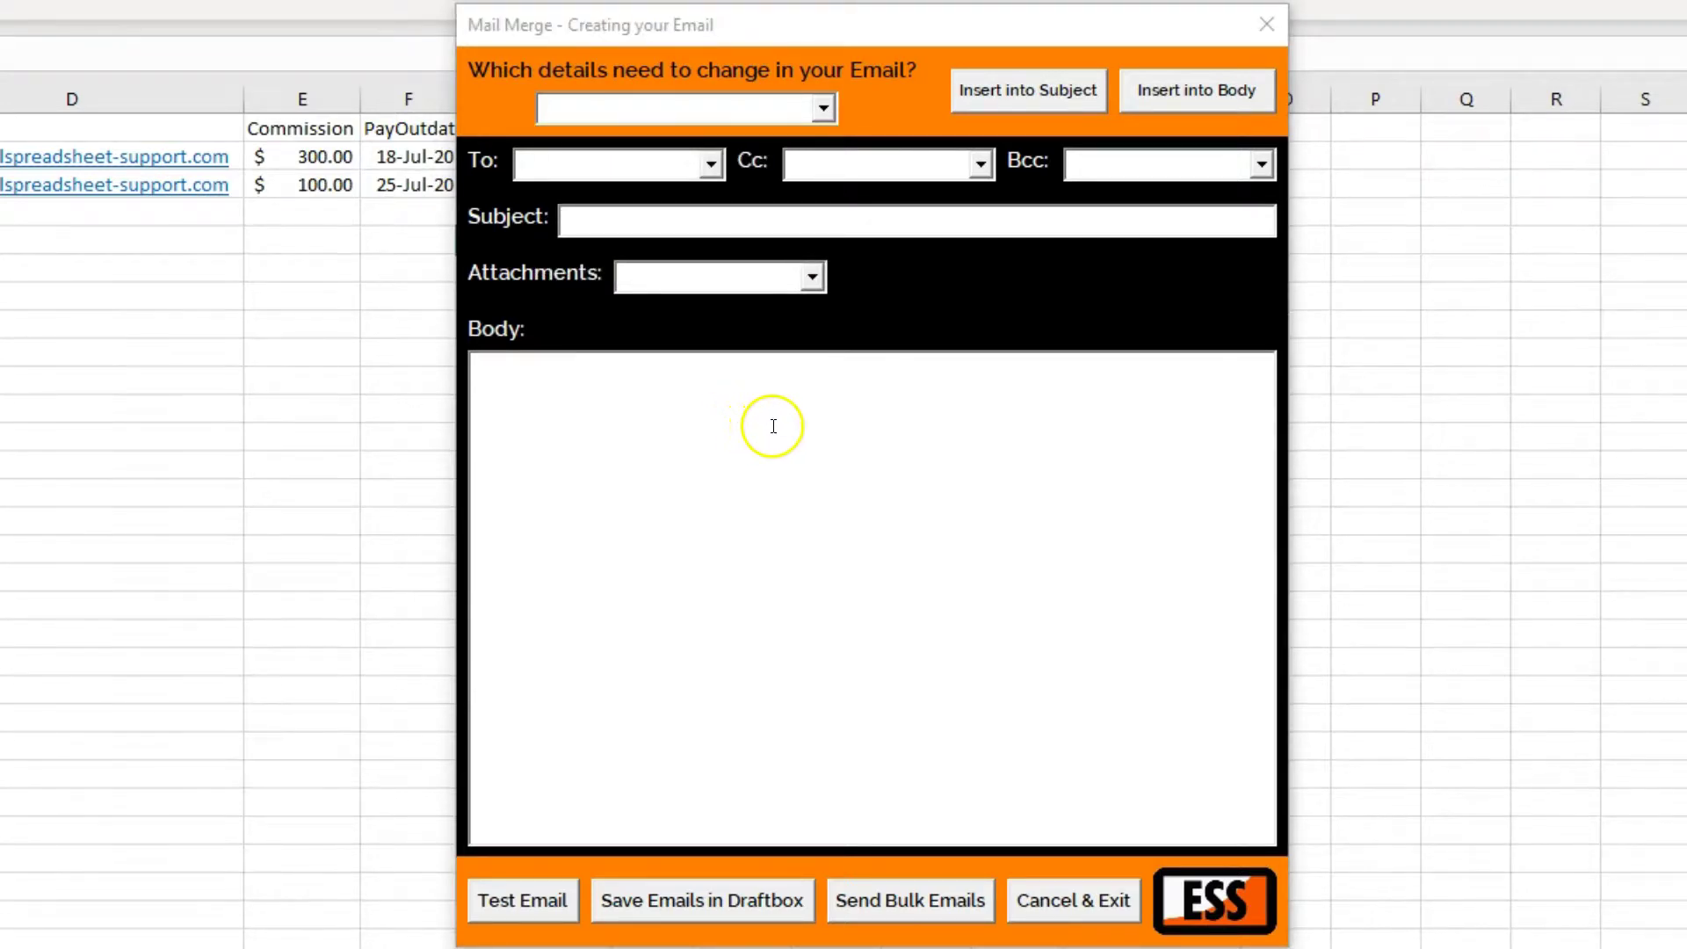
left_click(674, 396)
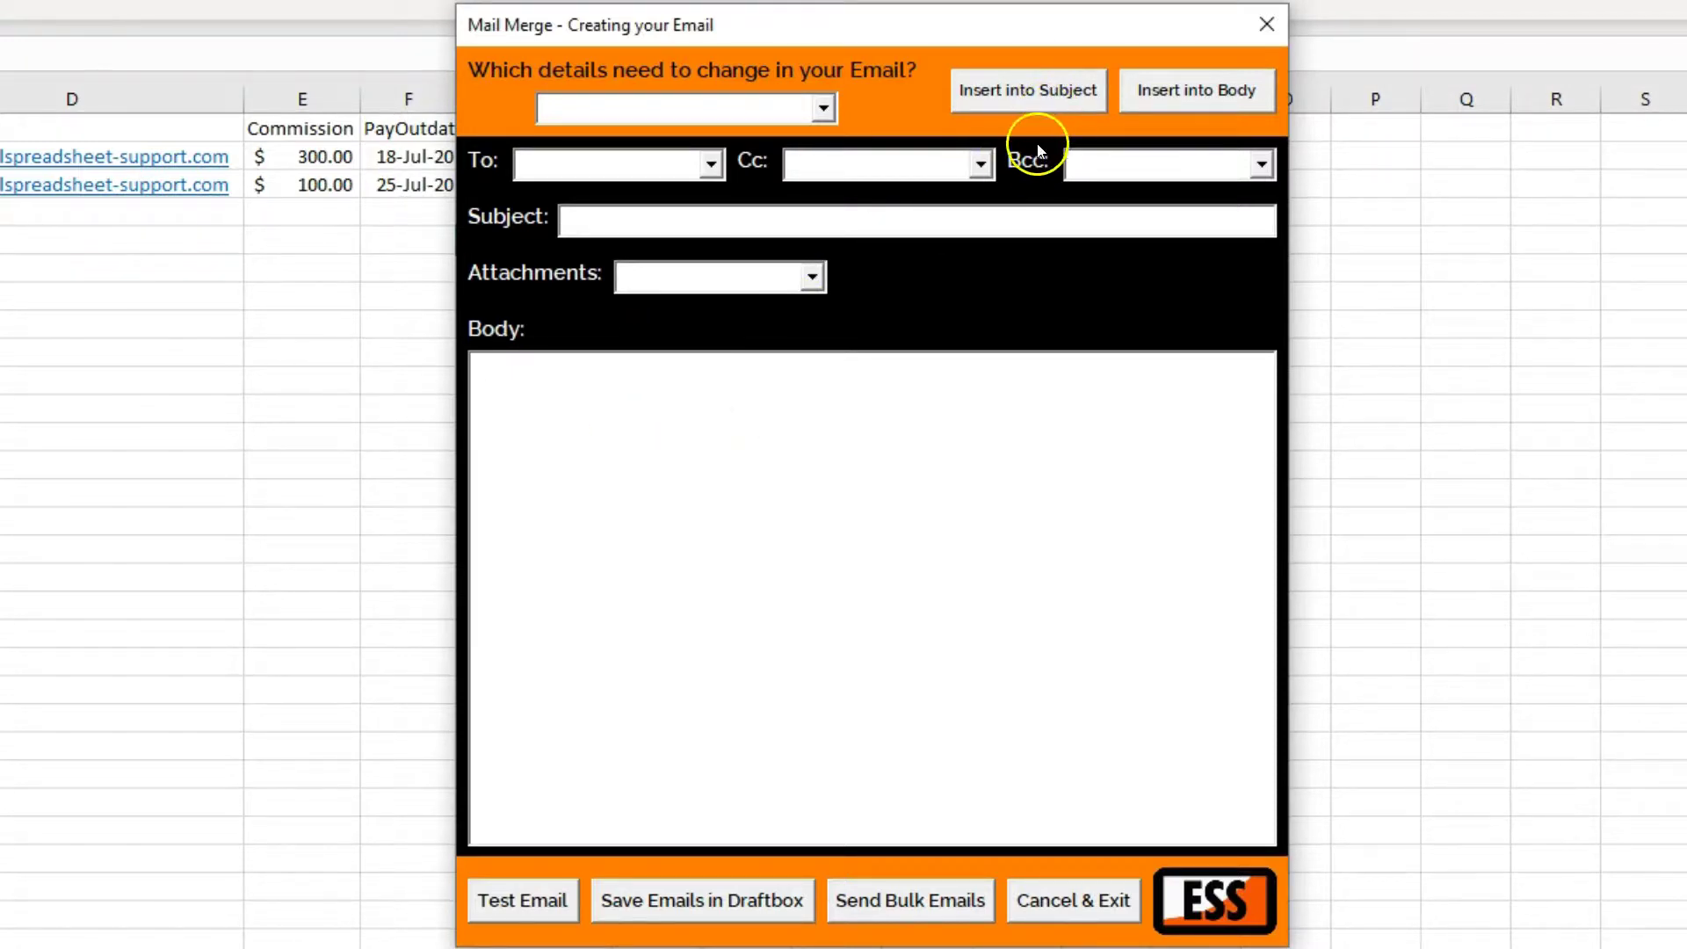
left_click(547, 367)
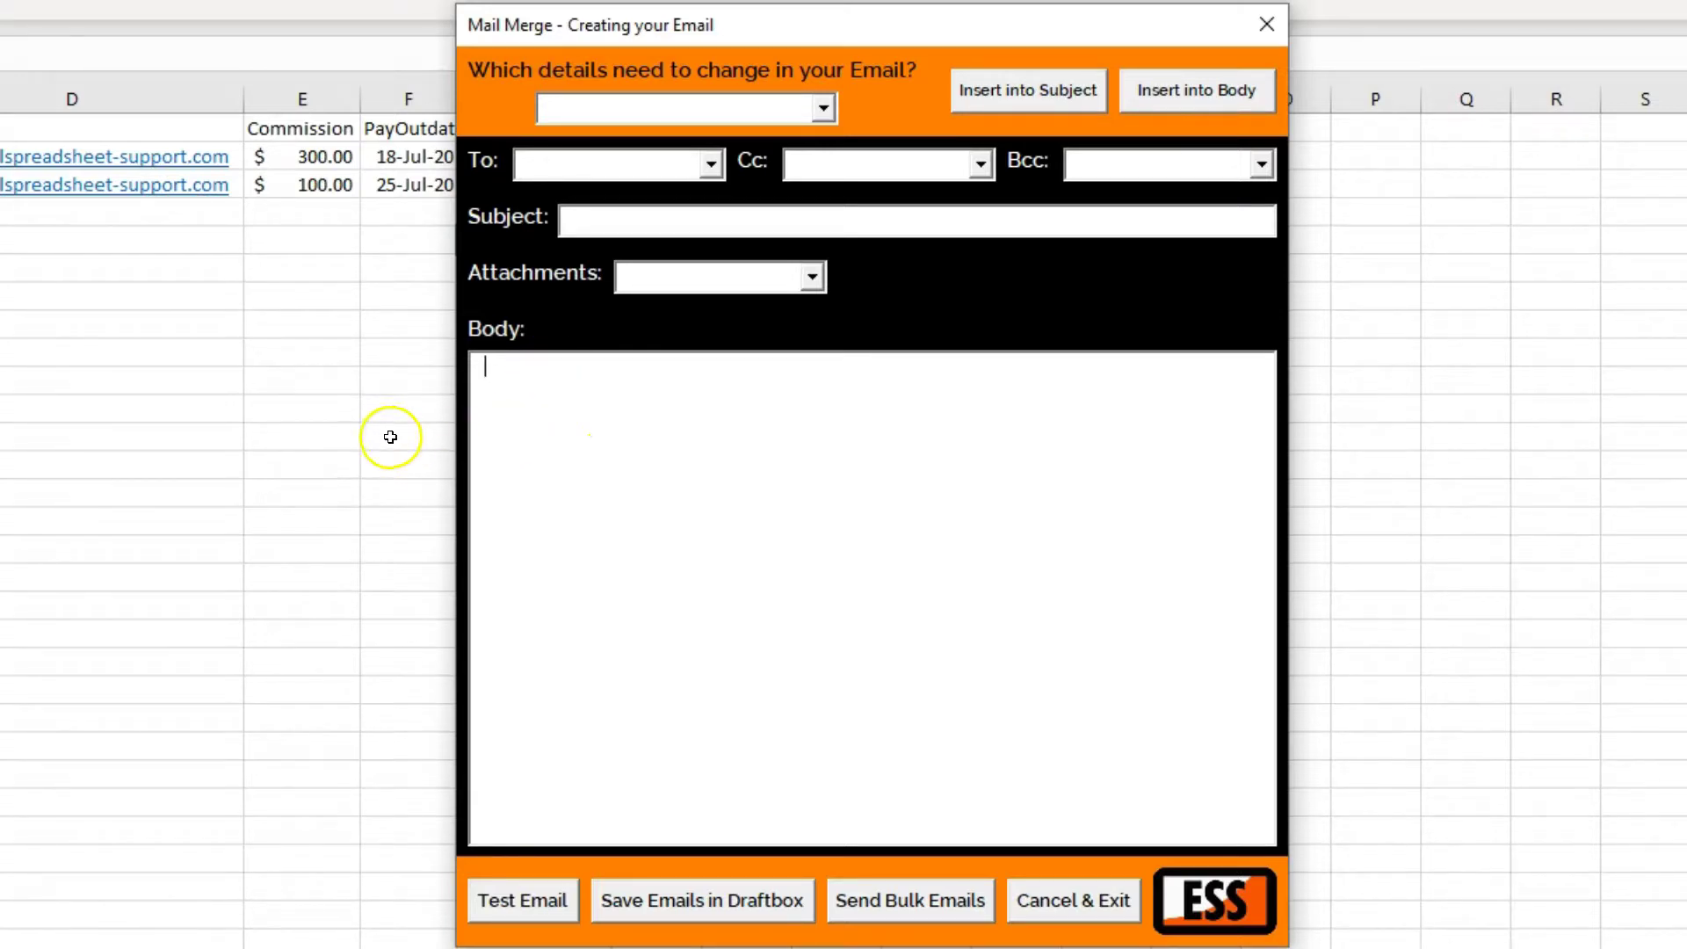